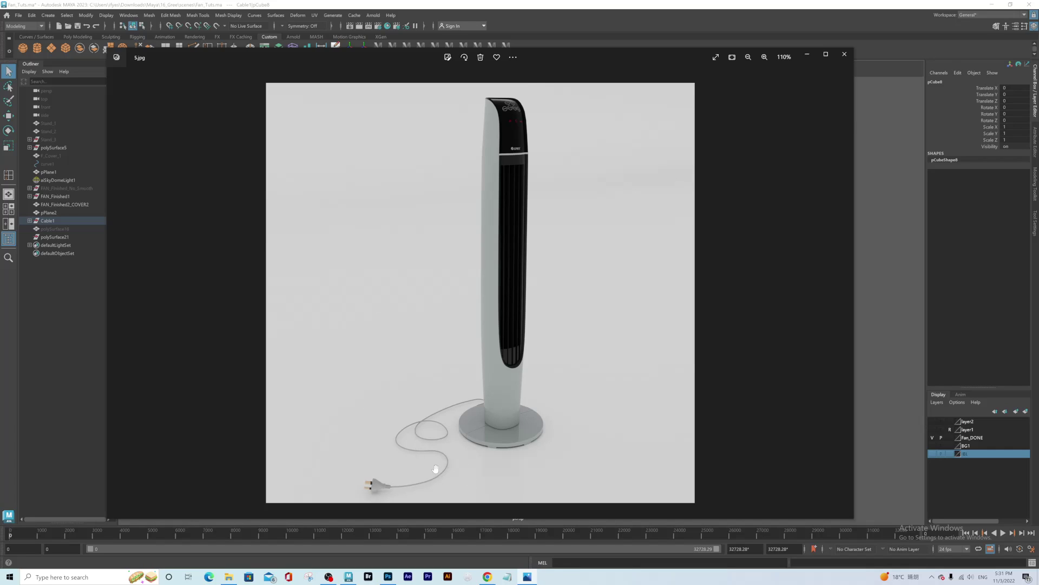
# - Examine the cable and plug in the reference render, minimise the image, and inspect the fan's cable model in Maya from several angles
pyautogui.scroll(2, 437, 474)
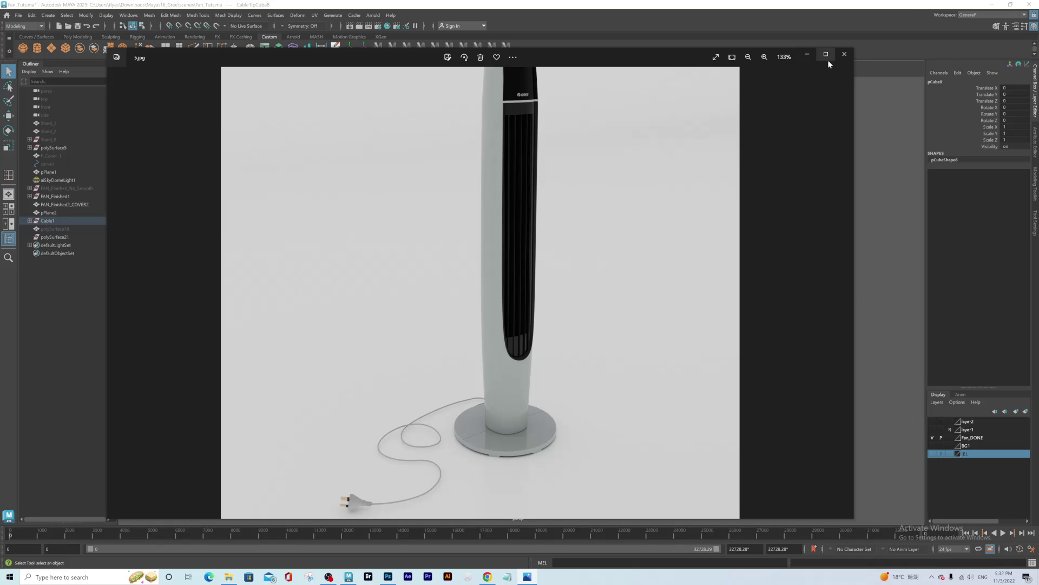
pyautogui.click(808, 54)
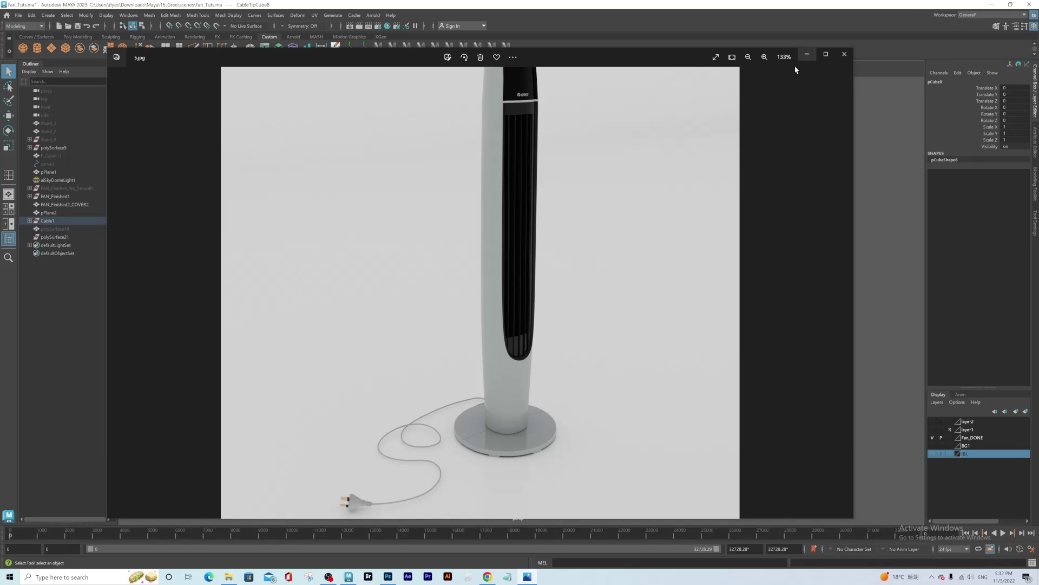
pyautogui.click(454, 417)
pyautogui.keyDown('alt'); pyautogui.moveTo(479, 347); pyautogui.dragTo(429, 346); pyautogui.keyUp('alt')
pyautogui.click(547, 322)
pyautogui.keyDown('alt'); pyautogui.moveTo(515, 355); pyautogui.dragTo(593, 345); pyautogui.keyUp('alt')
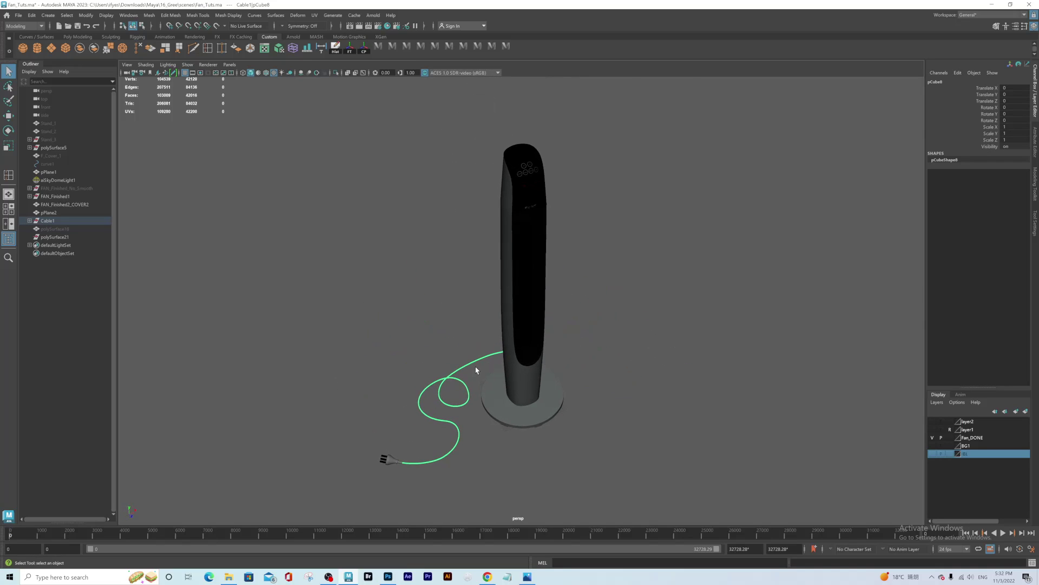
pyautogui.keyDown('alt'); pyautogui.moveTo(524, 398); pyautogui.dragTo(536, 381); pyautogui.keyUp('alt')
pyautogui.keyDown('alt'); pyautogui.moveTo(536, 381); pyautogui.dragTo(525, 342, button='middle'); pyautogui.keyUp('alt')
pyautogui.keyDown('alt'); pyautogui.moveTo(525, 342); pyautogui.dragTo(547, 361); pyautogui.keyUp('alt')
pyautogui.keyDown('alt'); pyautogui.moveTo(478, 404); pyautogui.dragTo(479, 368, button='middle'); pyautogui.keyUp('alt')
pyautogui.keyDown('alt'); pyautogui.moveTo(456, 359); pyautogui.dragTo(467, 352, button='right'); pyautogui.keyUp('alt')
pyautogui.keyDown('alt'); pyautogui.moveTo(445, 319); pyautogui.dragTo(406, 355); pyautogui.keyUp('alt')
# - Delete the existing cable mesh between the fan and the plug, keeping the plug
pyautogui.click(486, 378)
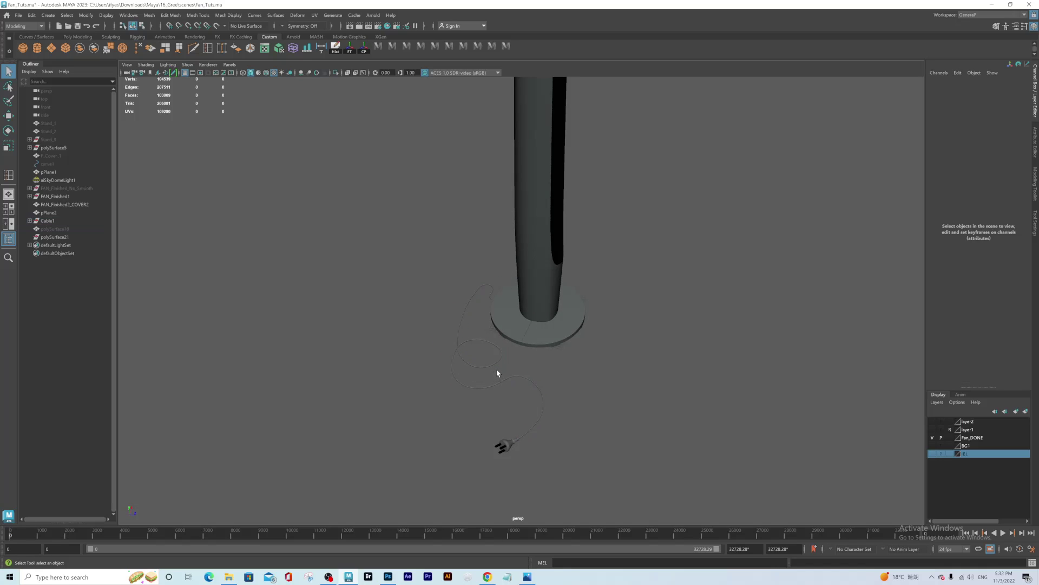
pyautogui.keyDown('alt'); pyautogui.moveTo(503, 370); pyautogui.dragTo(433, 306); pyautogui.keyUp('alt')
pyautogui.click(434, 306)
pyautogui.keyDown('alt'); pyautogui.moveTo(448, 364); pyautogui.dragTo(432, 331); pyautogui.keyUp('alt')
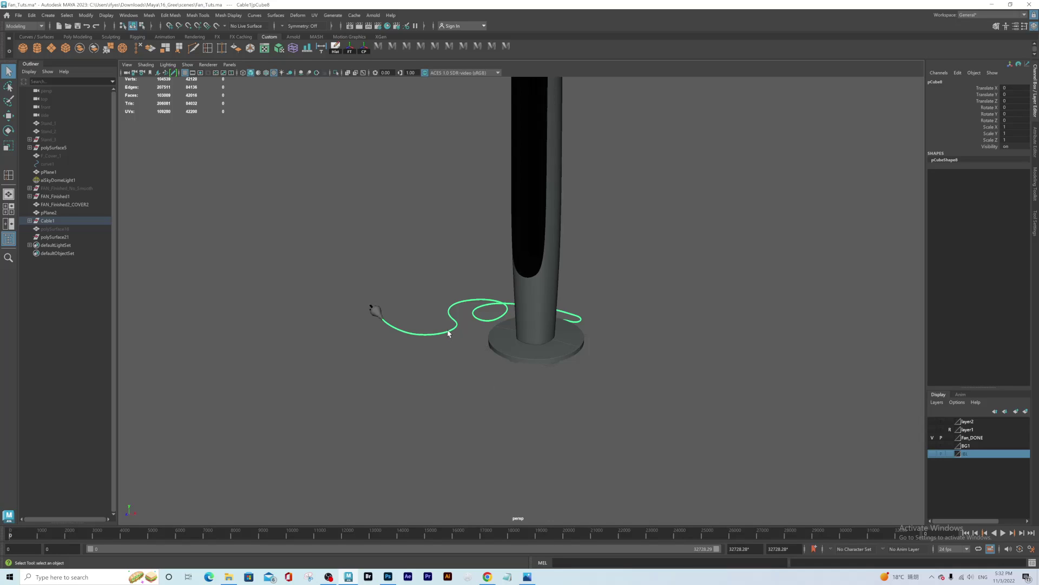
pyautogui.press('Delete')
pyautogui.moveTo(525, 306)
pyautogui.keyDown('alt'); pyautogui.mouseDown()
pyautogui.moveTo(538, 325)
pyautogui.moveTo(533, 307)
pyautogui.moveTo(511, 316)
pyautogui.moveTo(520, 324)
pyautogui.mouseUp(); pyautogui.keyUp('alt')
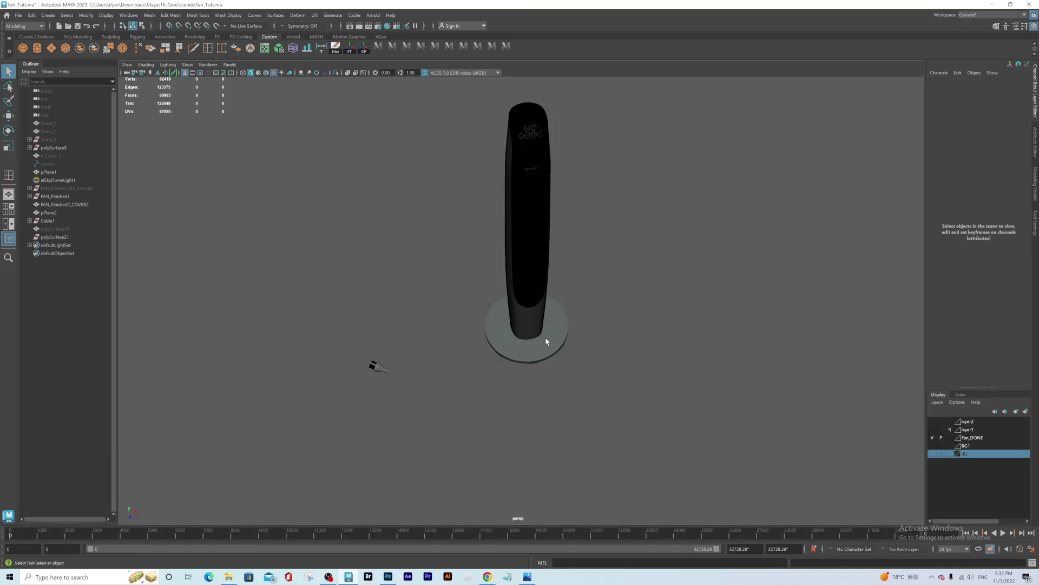
# - In the top view, start an EP curve at the fan base's rear edge and run it behind the base into a loop
pyautogui.press('space')
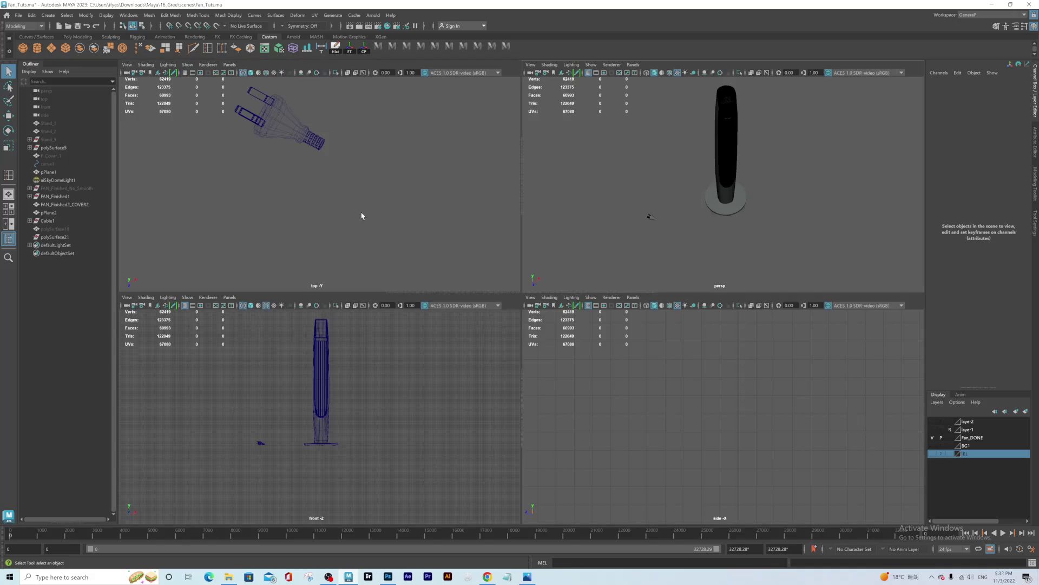
pyautogui.scroll(-8, 332, 163)
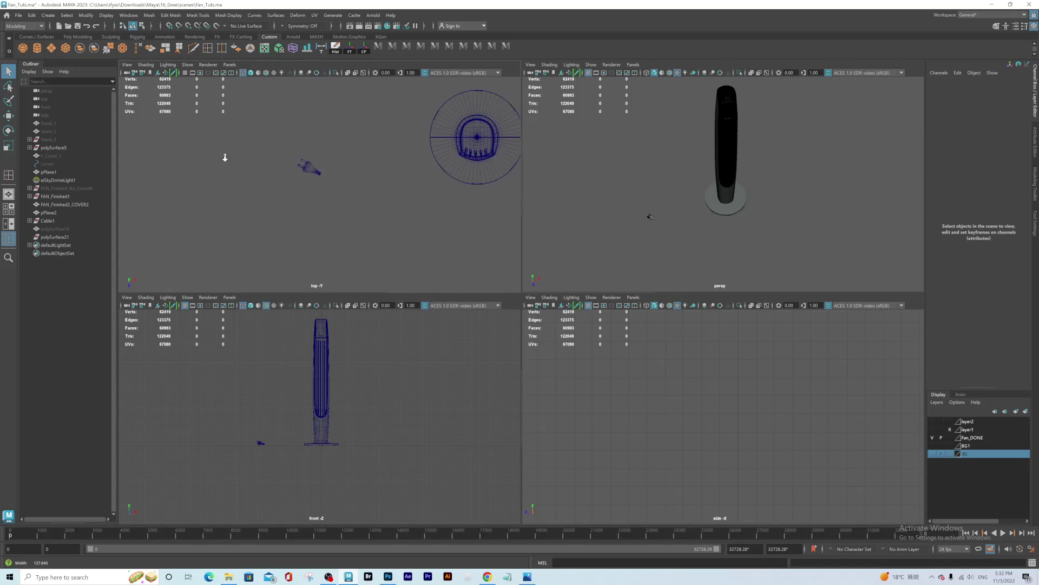
pyautogui.keyDown('alt'); pyautogui.moveTo(396, 180); pyautogui.dragTo(393, 176, button='middle'); pyautogui.keyUp('alt')
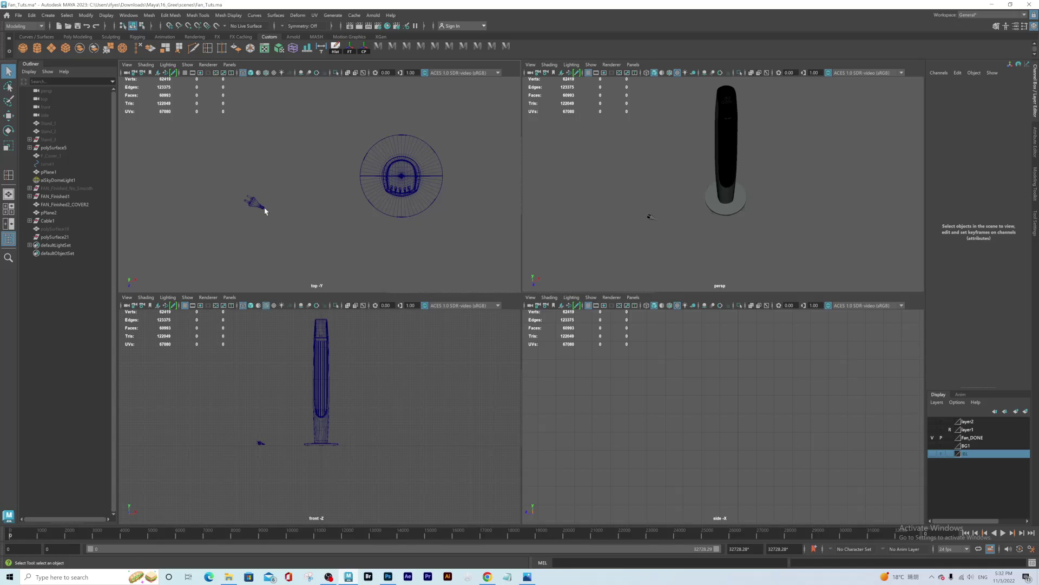
pyautogui.keyDown('alt'); pyautogui.moveTo(404, 155); pyautogui.dragTo(364, 153, button='middle'); pyautogui.keyUp('alt')
pyautogui.scroll(1, 366, 157)
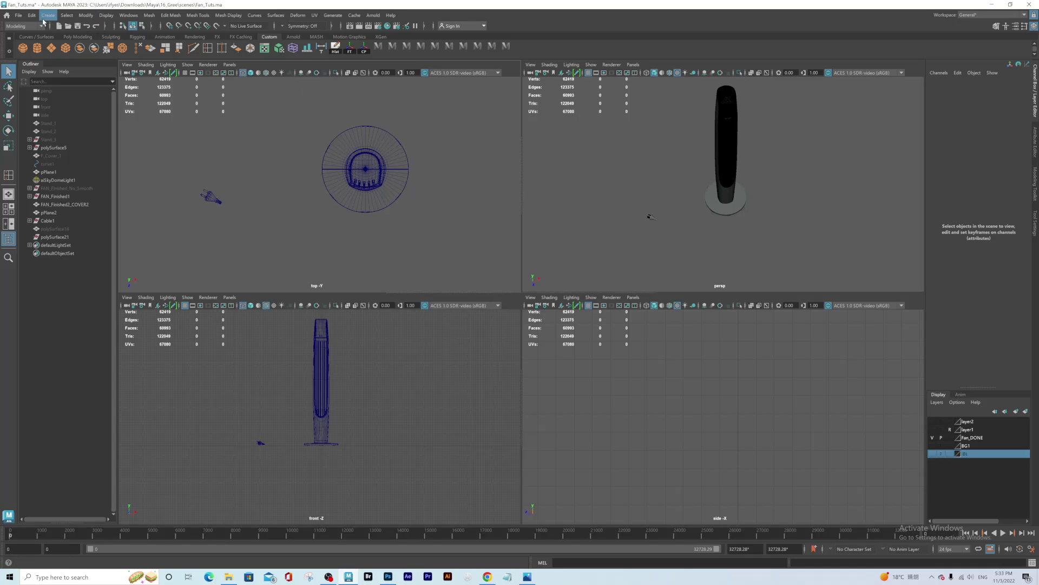
pyautogui.click(56, 18)
pyautogui.moveTo(73, 71)
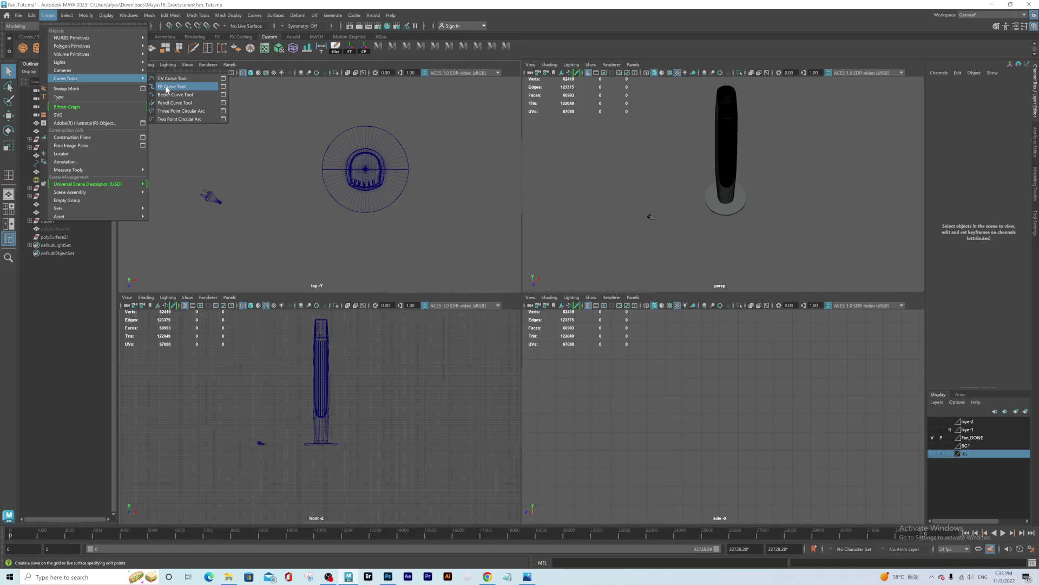
pyautogui.click(168, 87)
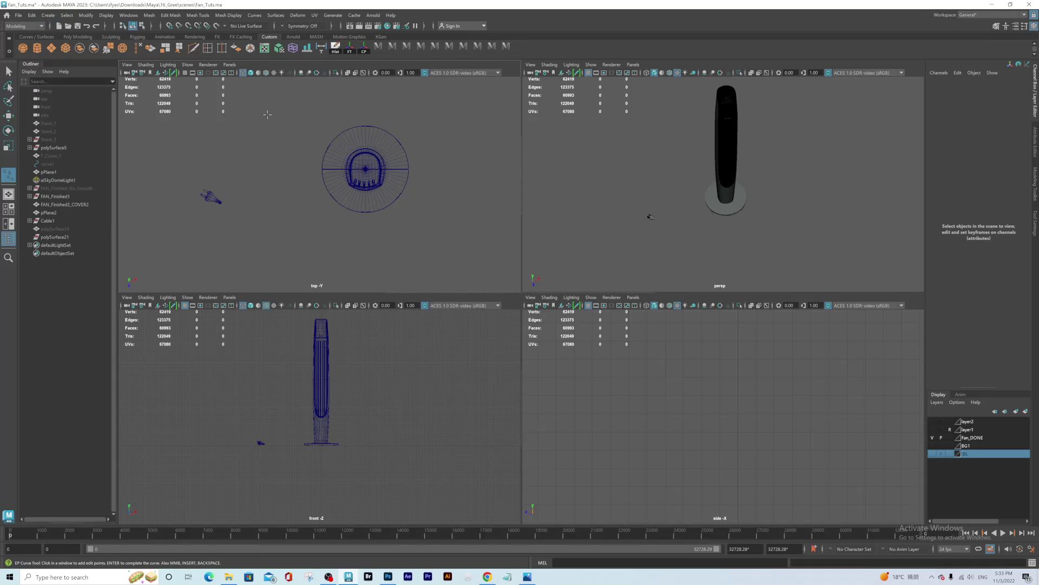
pyautogui.click(368, 126)
pyautogui.click(368, 118)
pyautogui.click(366, 100)
pyautogui.click(327, 101)
pyautogui.click(297, 105)
pyautogui.click(272, 140)
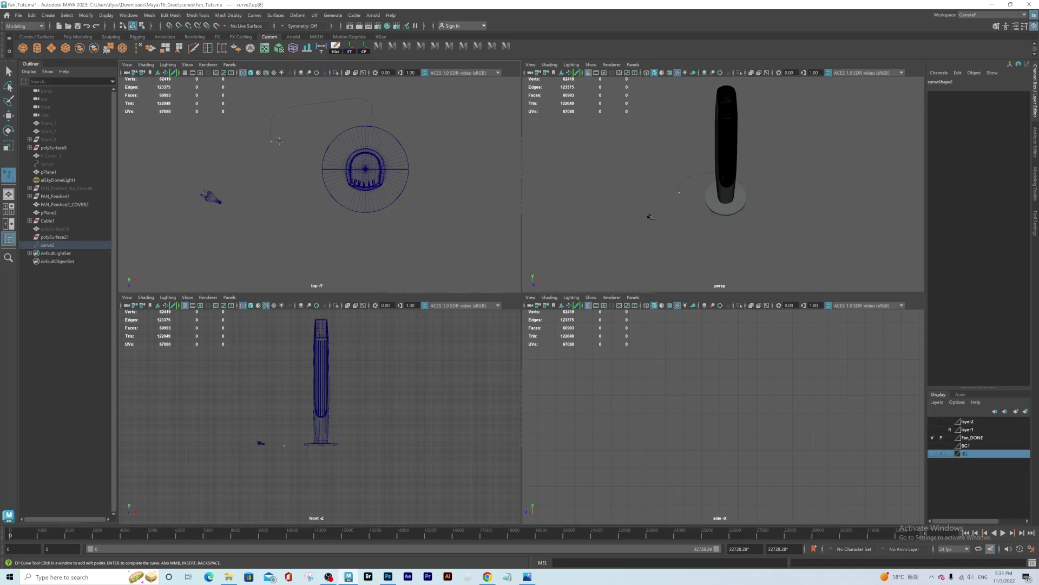
# - Close the loop by crossing the curve over itself, continue it down to the plug's cable end, and finish the curve
pyautogui.click(284, 105)
pyautogui.click(260, 101)
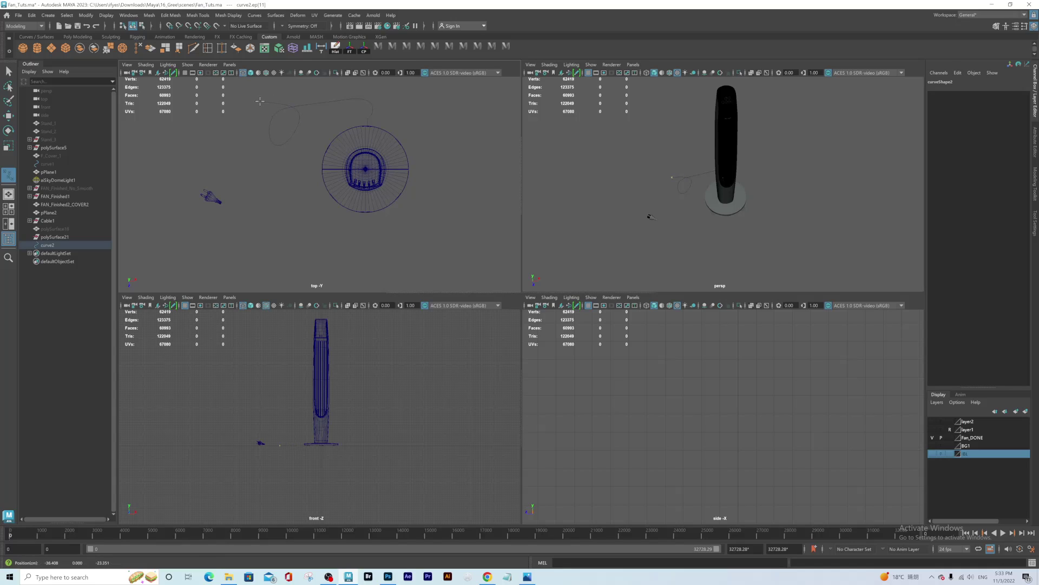
pyautogui.click(233, 165)
pyautogui.click(239, 209)
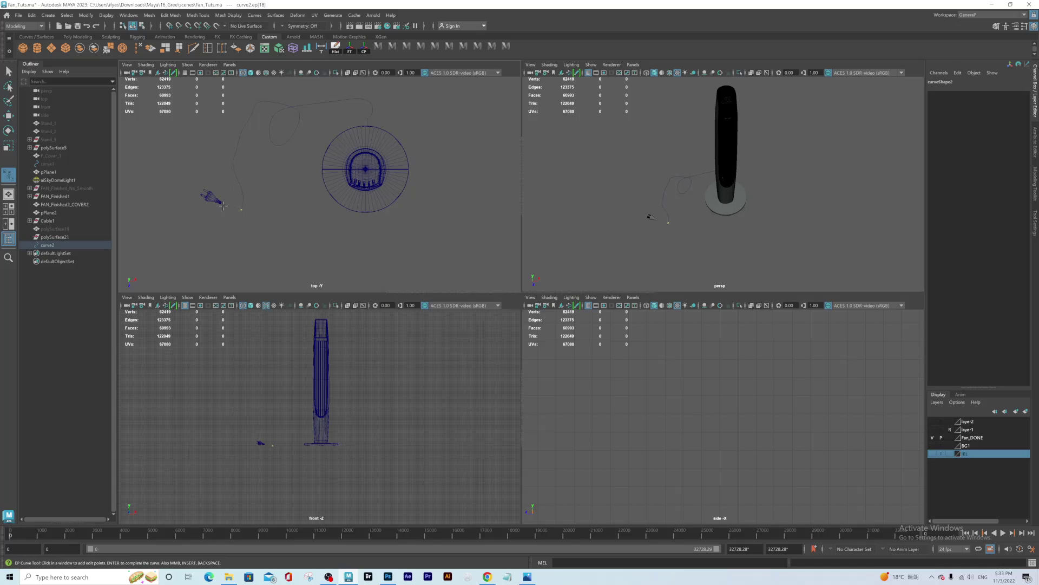
pyautogui.click(222, 204)
pyautogui.press('Return')
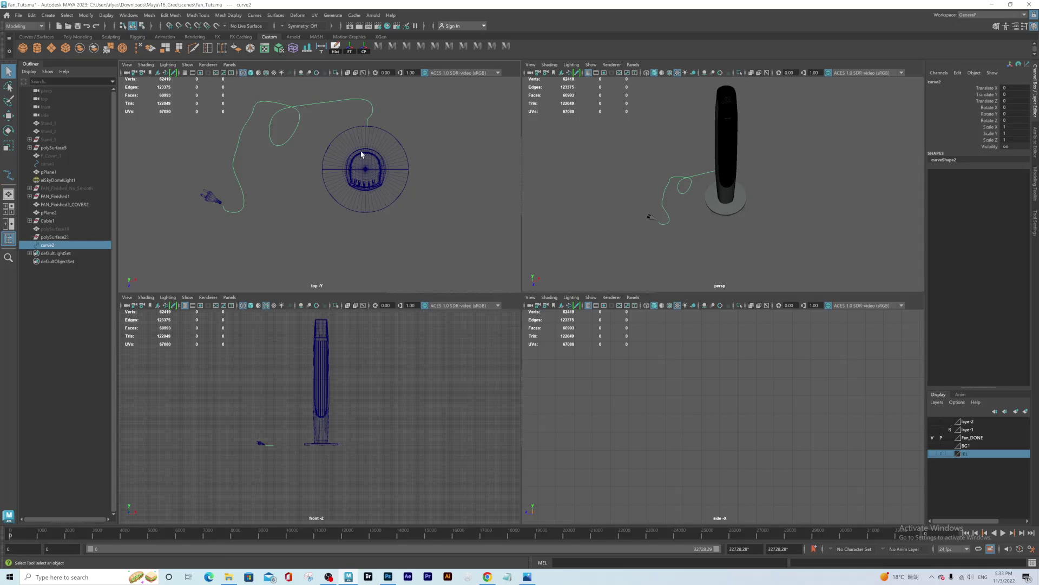
# - Show the cable curve's control vertices in an enlarged top view and reshape the section near the plug into a smoother S-bend
pyautogui.keyDown('alt'); pyautogui.moveTo(369, 161); pyautogui.dragTo(391, 188, button='middle'); pyautogui.keyUp('alt')
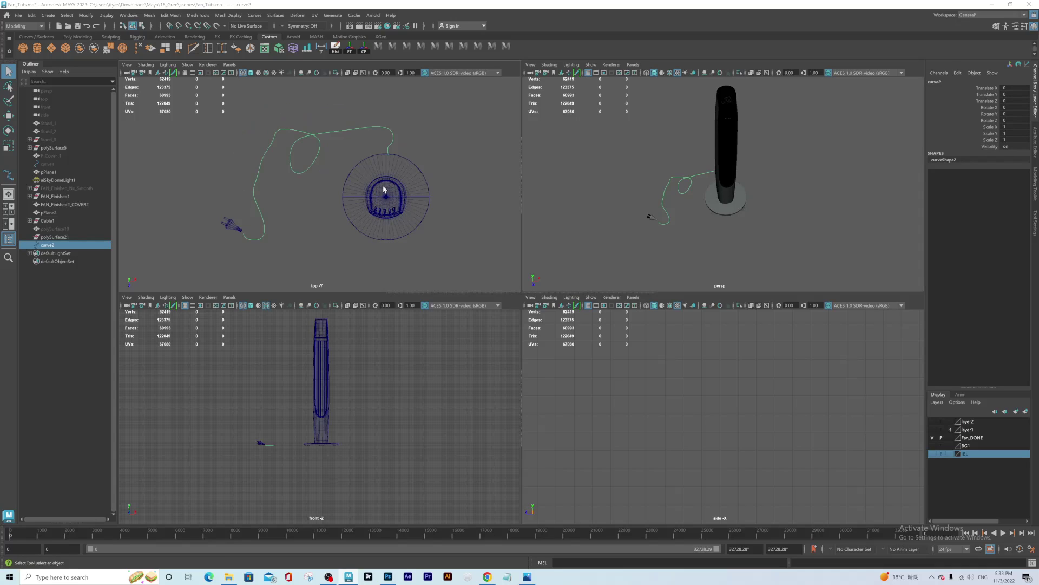
pyautogui.press('space')
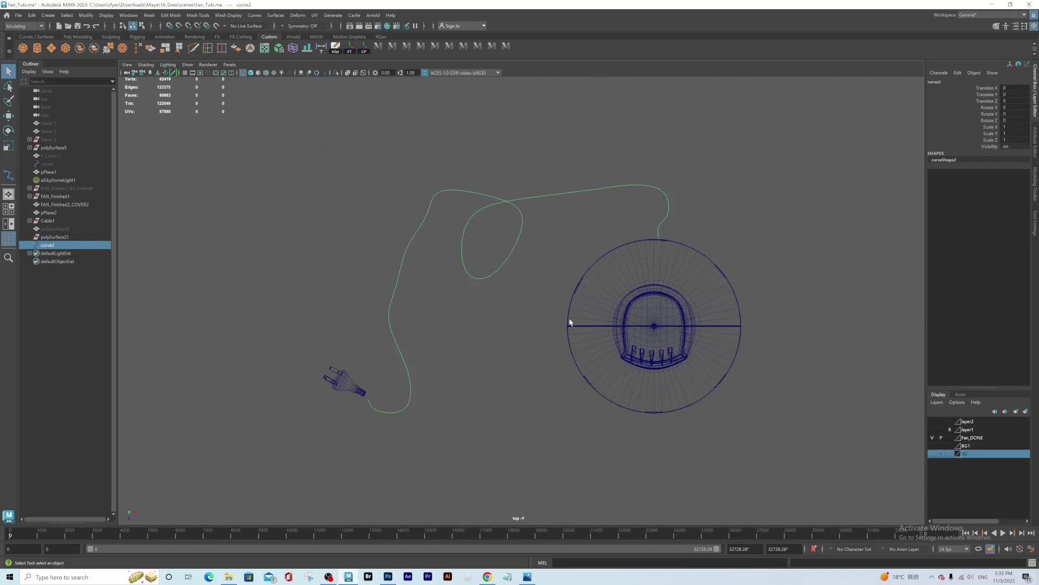
pyautogui.keyDown('alt'); pyautogui.moveTo(577, 324); pyautogui.dragTo(516, 262, button='middle'); pyautogui.keyUp('alt')
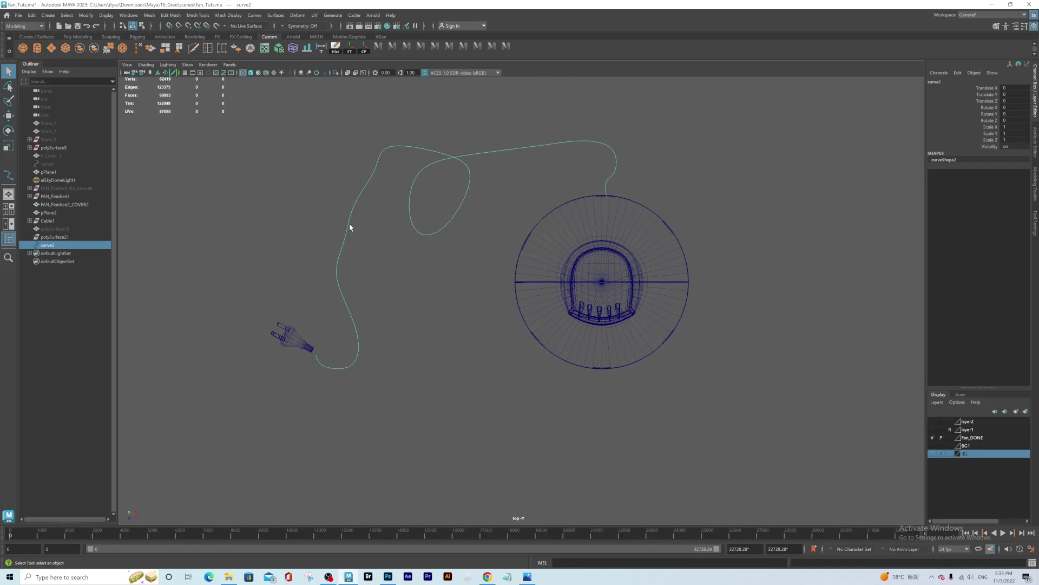
pyautogui.moveTo(349, 226); pyautogui.dragTo(316, 221, button='right')
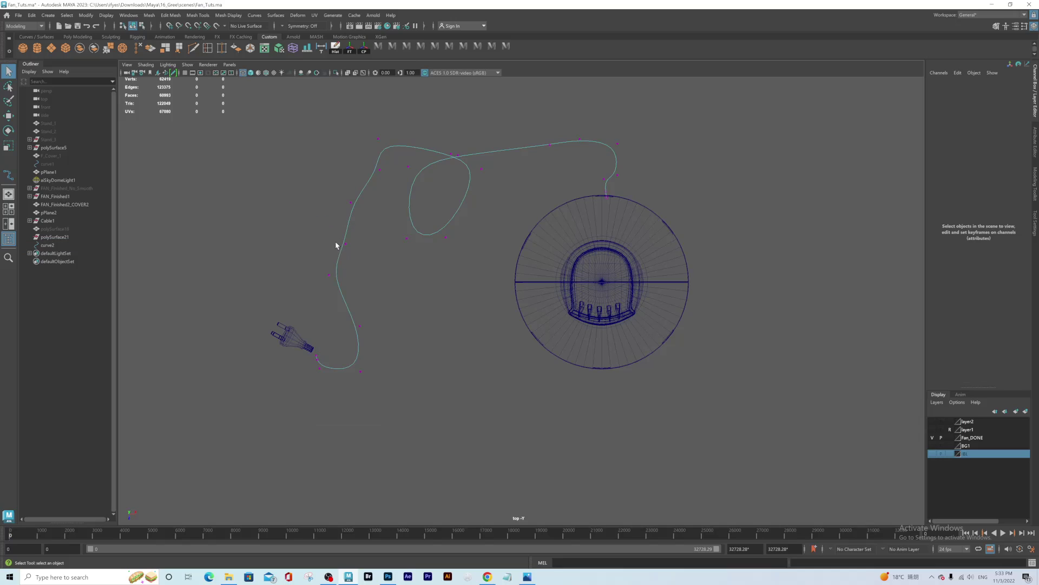
pyautogui.press('e')
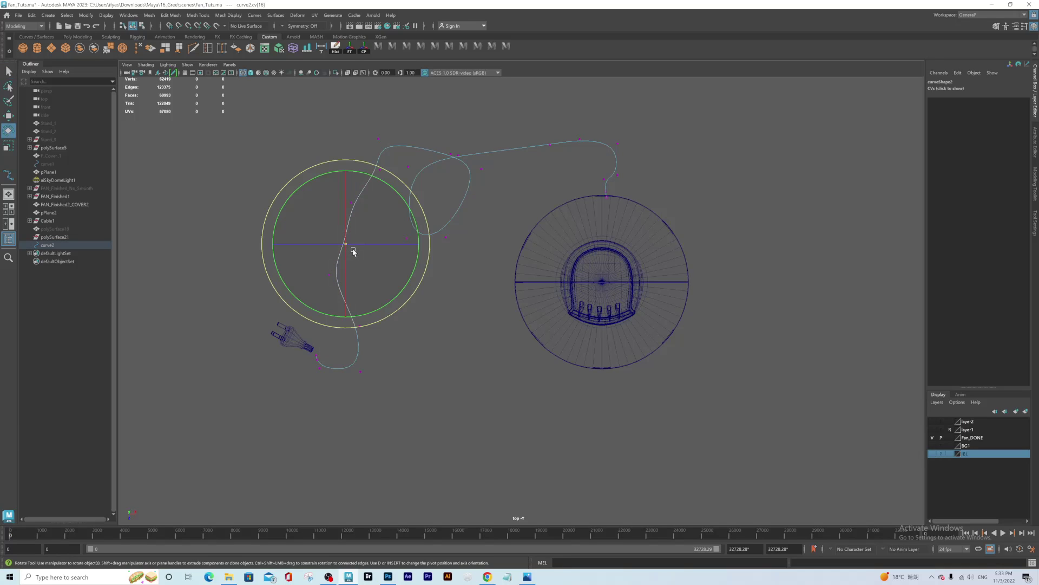
pyautogui.press('w')
pyautogui.moveTo(343, 241); pyautogui.dragTo(330, 234)
pyautogui.click(359, 326)
pyautogui.moveTo(359, 326); pyautogui.dragTo(387, 320)
pyautogui.moveTo(319, 256); pyautogui.dragTo(340, 287)
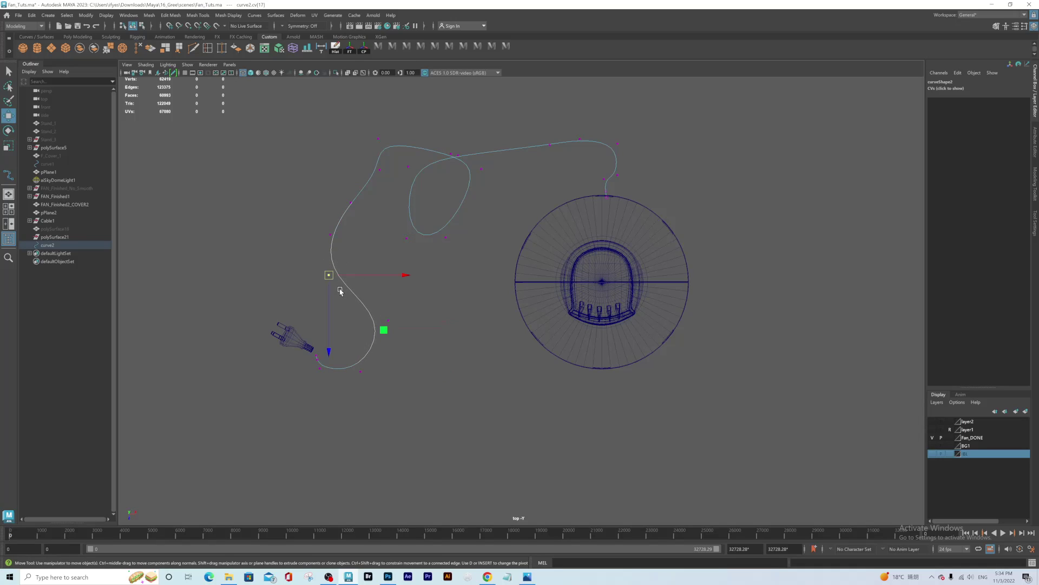
pyautogui.moveTo(310, 378); pyautogui.dragTo(356, 357)
pyautogui.click(361, 371)
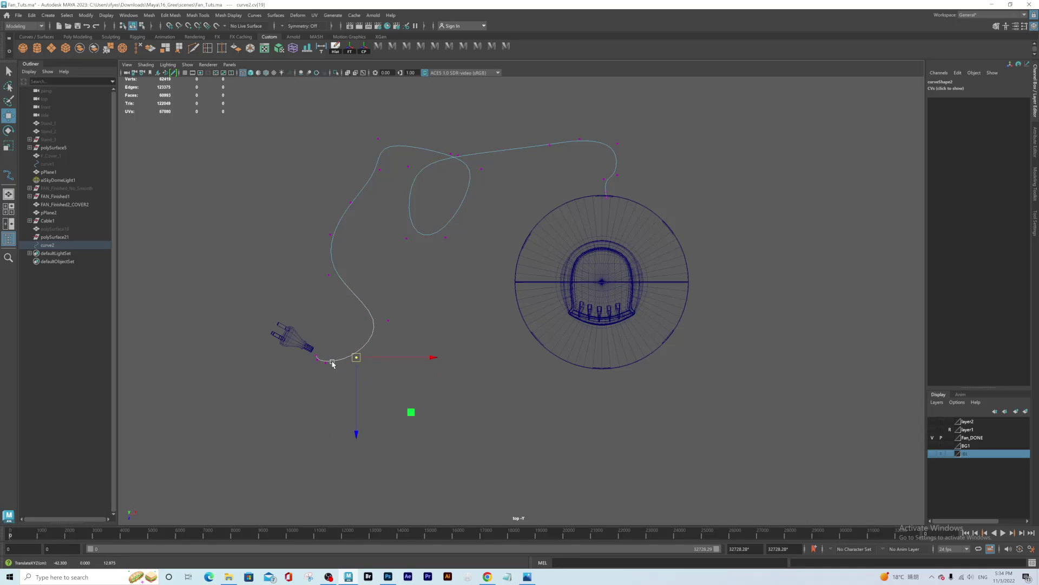
# - Position the curve's end vertices at the plug's cable outlet and even out the adjoining bend
pyautogui.keyDown('alt'); pyautogui.moveTo(300, 350); pyautogui.dragTo(368, 380, button='right'); pyautogui.keyUp('alt')
pyautogui.keyDown('alt'); pyautogui.moveTo(287, 366); pyautogui.dragTo(377, 336, button='middle'); pyautogui.keyUp('alt')
pyautogui.moveTo(361, 316); pyautogui.dragTo(380, 335)
pyautogui.click(370, 327)
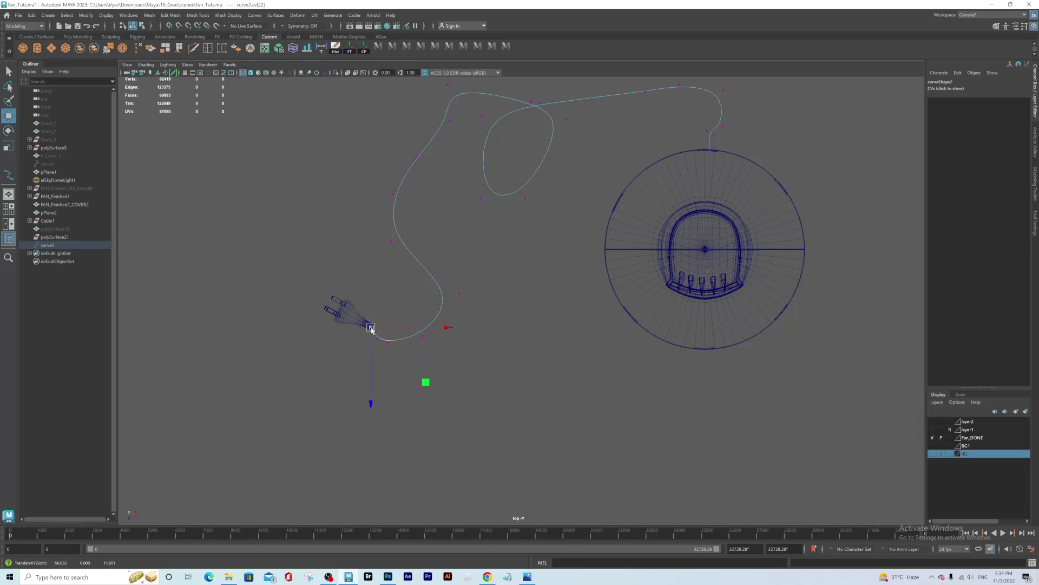
pyautogui.moveTo(358, 373); pyautogui.dragTo(434, 339)
pyautogui.moveTo(384, 234); pyautogui.dragTo(403, 243)
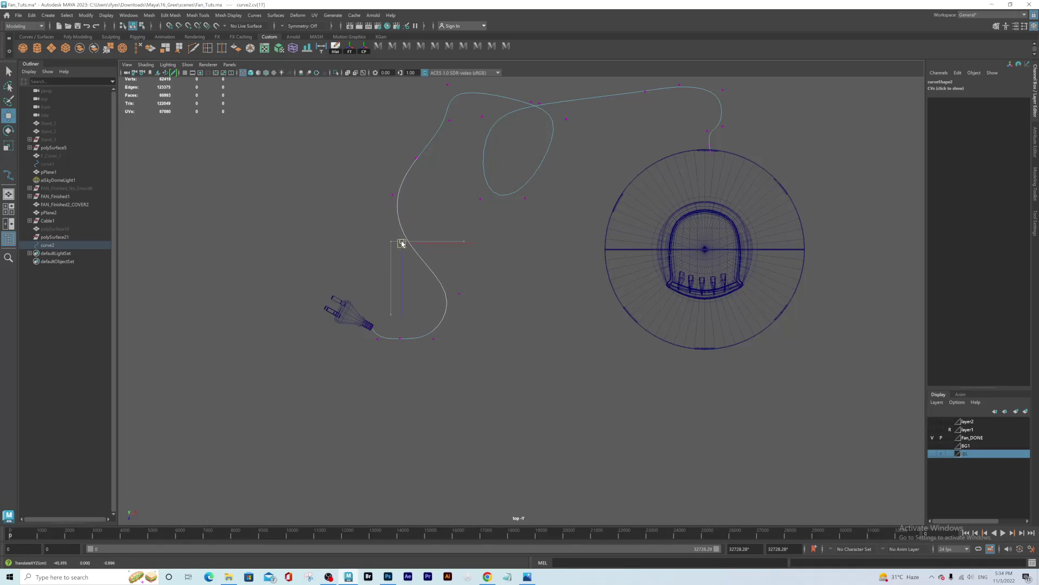
# - Move the control vertices around the loop and its adjoining outer bend to widen and round the loop
pyautogui.click(417, 158)
pyautogui.moveTo(417, 158); pyautogui.dragTo(397, 139)
pyautogui.moveTo(427, 106)
pyautogui.mouseDown()
pyautogui.moveTo(450, 132)
pyautogui.moveTo(423, 104)
pyautogui.mouseUp()
pyautogui.moveTo(475, 180); pyautogui.dragTo(458, 208)
pyautogui.click(525, 199)
pyautogui.moveTo(527, 202); pyautogui.dragTo(557, 223)
pyautogui.click(482, 116)
pyautogui.moveTo(482, 117); pyautogui.dragTo(469, 127)
pyautogui.moveTo(576, 111); pyautogui.dragTo(563, 132)
# - Reposition the control vertices between the loop and the plug to form a broad, smooth outer arc
pyautogui.keyDown('alt'); pyautogui.moveTo(564, 132); pyautogui.dragTo(528, 234, button='middle'); pyautogui.keyUp('alt')
pyautogui.moveTo(476, 190); pyautogui.dragTo(508, 202)
pyautogui.click(495, 206)
pyautogui.click(504, 206)
pyautogui.click(413, 188)
pyautogui.moveTo(415, 191); pyautogui.dragTo(363, 253)
pyautogui.click(359, 240)
pyautogui.click(415, 195)
pyautogui.moveTo(418, 198); pyautogui.dragTo(430, 232)
pyautogui.click(466, 188)
pyautogui.click(433, 227)
# - Nudge the two control vertices on the loop's plug-facing side to even out its curvature
pyautogui.click(423, 309)
pyautogui.moveTo(422, 308); pyautogui.dragTo(430, 305)
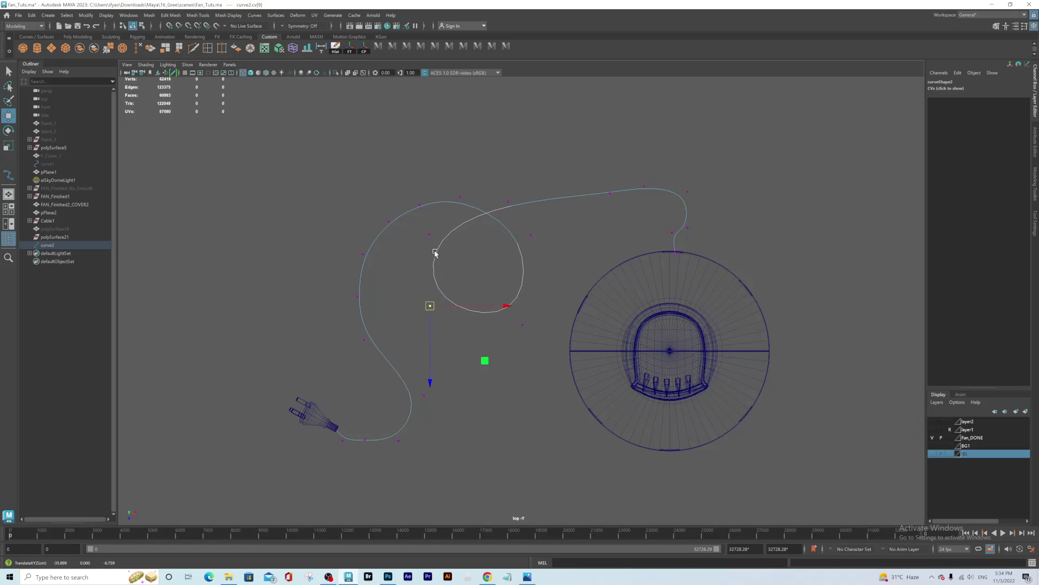
pyautogui.click(429, 233)
pyautogui.moveTo(429, 234); pyautogui.dragTo(430, 242)
# - Move the control vertices between the loop and the fan outward to make that section a smooth, wide arc
pyautogui.click(610, 193)
pyautogui.moveTo(610, 192); pyautogui.dragTo(576, 170)
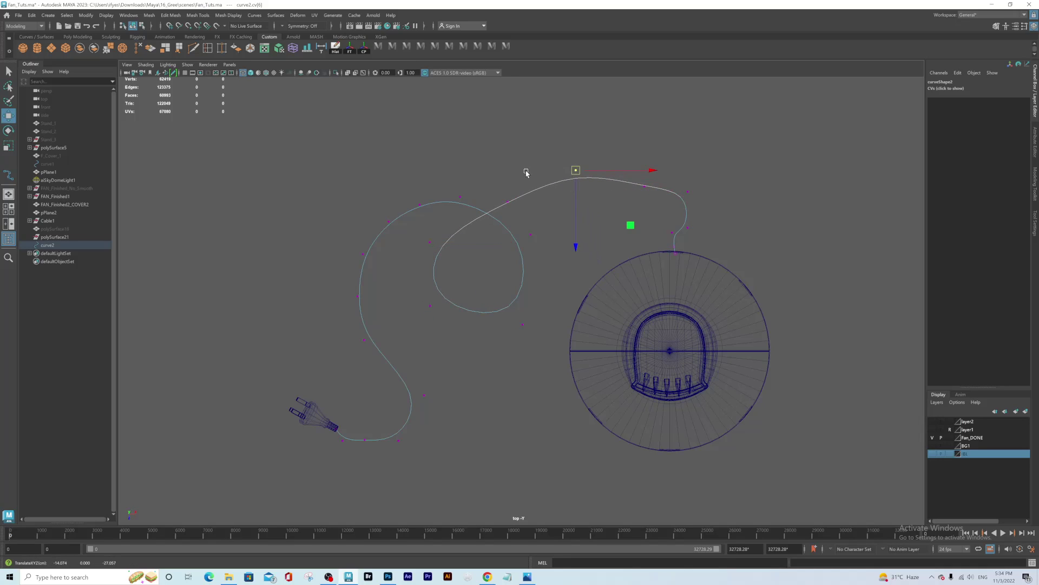
pyautogui.click(508, 201)
pyautogui.moveTo(508, 201); pyautogui.dragTo(512, 180)
pyautogui.moveTo(628, 172)
pyautogui.mouseDown()
pyautogui.moveTo(645, 204)
pyautogui.moveTo(633, 169)
pyautogui.mouseUp()
# - Adjust the control vertices on the loop's fan-facing side to round off the loop
pyautogui.click(530, 234)
pyautogui.moveTo(531, 235); pyautogui.dragTo(540, 234)
pyautogui.moveTo(503, 343); pyautogui.dragTo(519, 312)
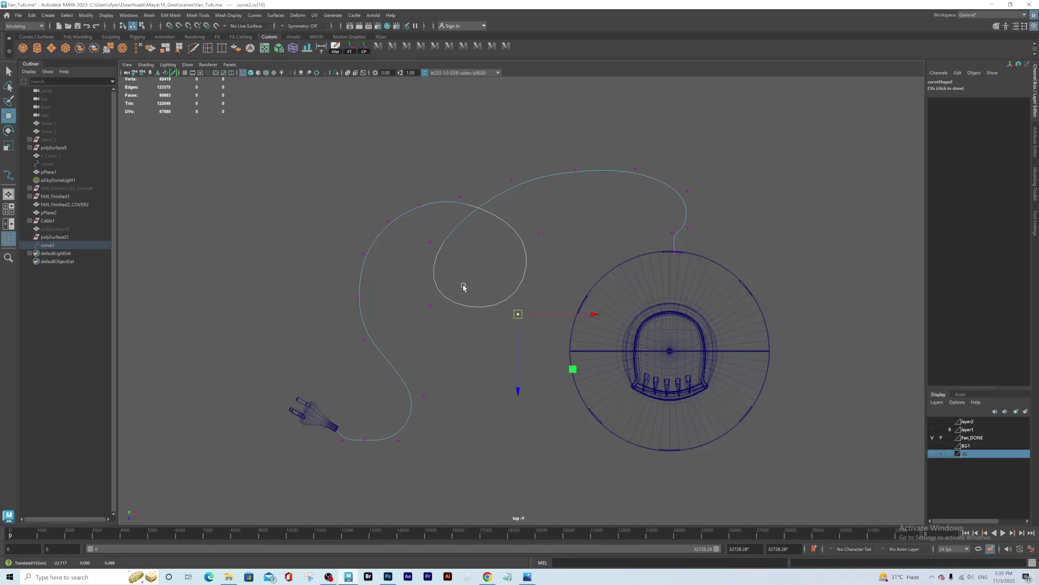
# - In the perspective view, raise the control vertices of the plug-side strand slightly where the curve crosses itself at the loop
pyautogui.keyDown('alt'); pyautogui.moveTo(520, 281); pyautogui.dragTo(462, 229, button='middle'); pyautogui.keyUp('alt')
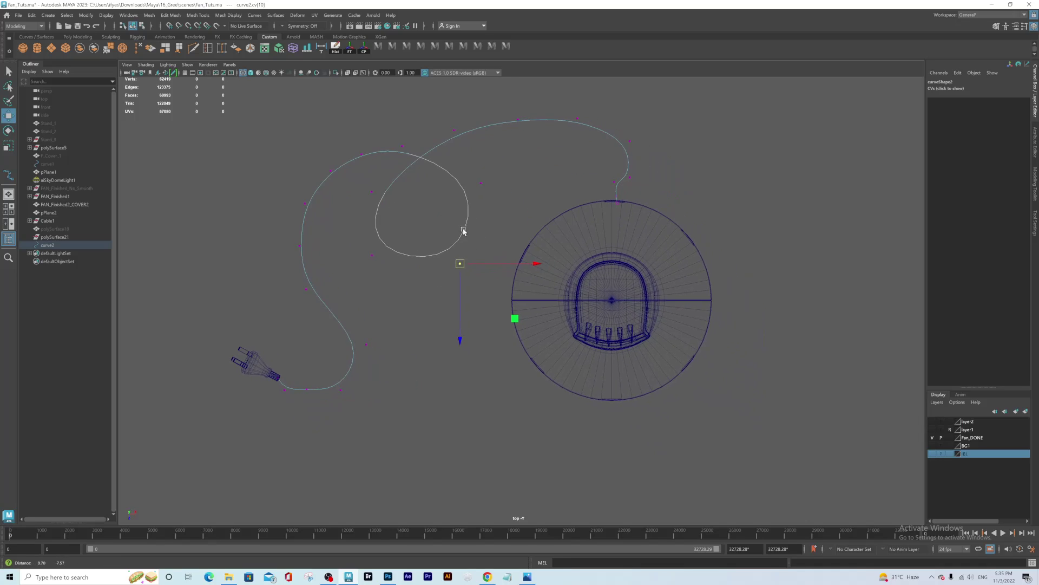
pyautogui.press('space')
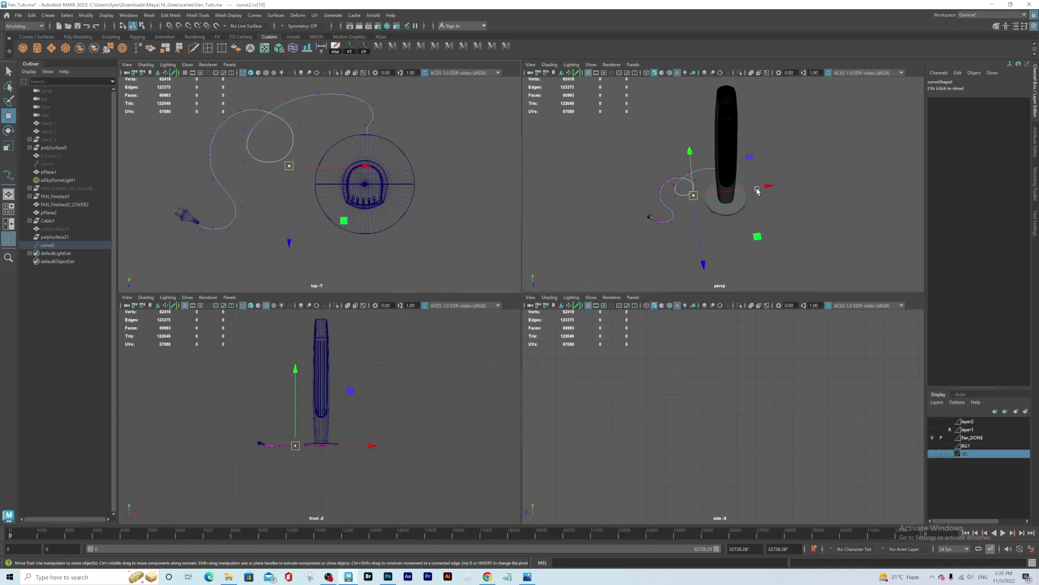
pyautogui.keyDown('alt'); pyautogui.moveTo(728, 218); pyautogui.dragTo(719, 180); pyautogui.keyUp('alt')
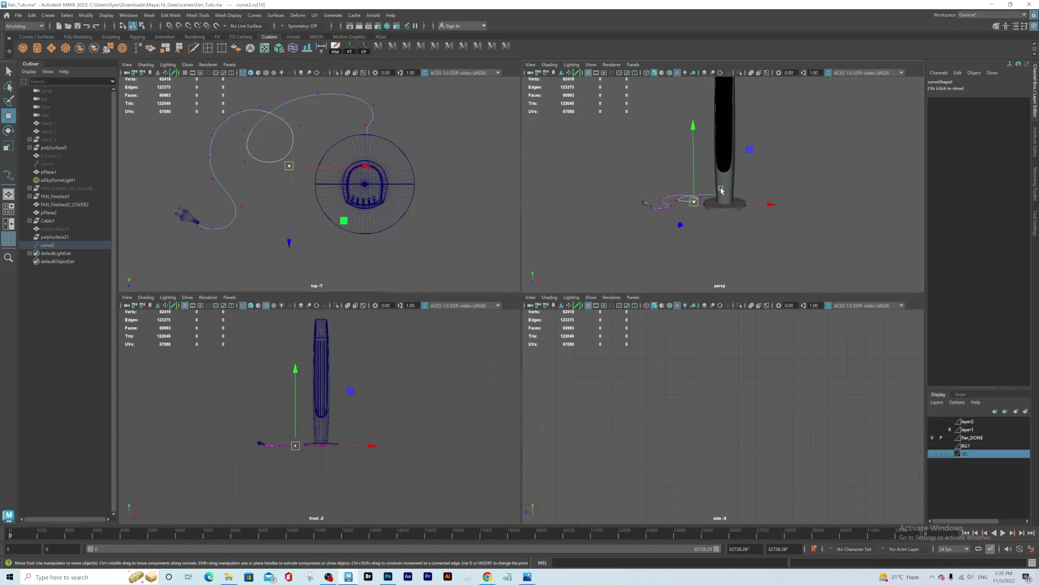
pyautogui.press('space')
pyautogui.keyDown('alt'); pyautogui.moveTo(435, 312); pyautogui.dragTo(489, 295, button='middle'); pyautogui.keyUp('alt')
pyautogui.keyDown('alt'); pyautogui.moveTo(490, 295); pyautogui.dragTo(617, 367, button='right'); pyautogui.keyUp('alt')
pyautogui.keyDown('alt'); pyautogui.moveTo(435, 250); pyautogui.dragTo(480, 303); pyautogui.keyUp('alt')
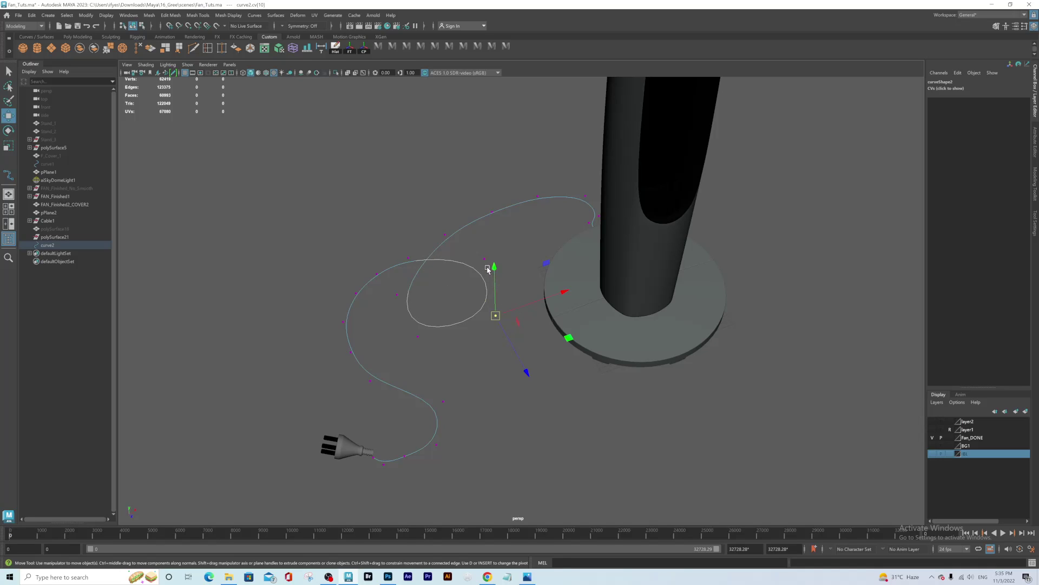
pyautogui.keyDown('alt'); pyautogui.moveTo(491, 295); pyautogui.dragTo(481, 260); pyautogui.keyUp('alt')
pyautogui.keyDown('alt'); pyautogui.moveTo(471, 318); pyautogui.dragTo(489, 295, button='middle'); pyautogui.keyUp('alt')
pyautogui.keyDown('alt'); pyautogui.moveTo(490, 295); pyautogui.dragTo(560, 320, button='right'); pyautogui.keyUp('alt')
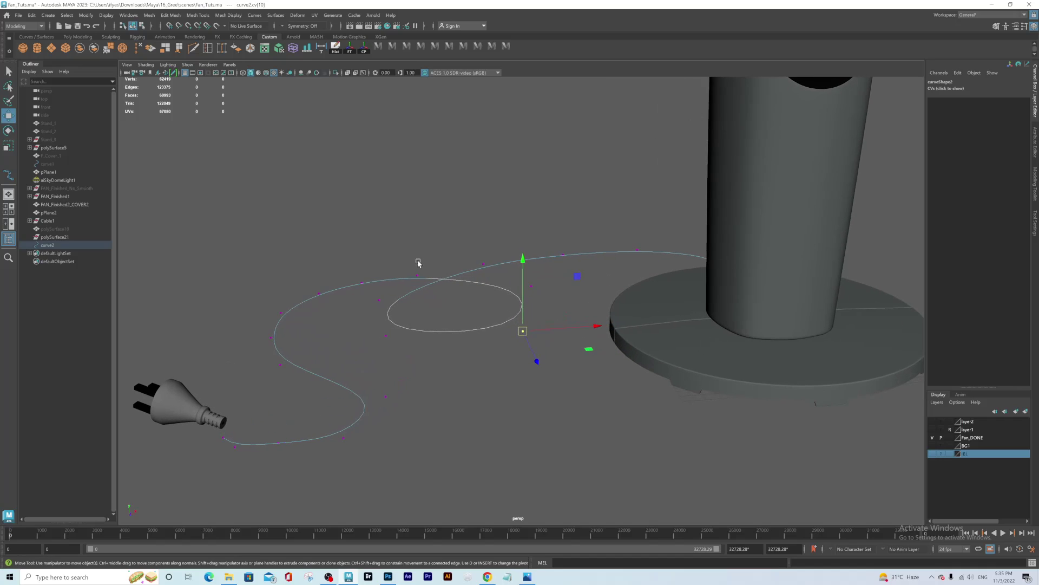
pyautogui.click(419, 276)
pyautogui.moveTo(415, 204); pyautogui.dragTo(416, 196)
pyautogui.keyDown('alt'); pyautogui.moveTo(458, 278); pyautogui.dragTo(489, 304); pyautogui.keyUp('alt')
pyautogui.click(472, 227)
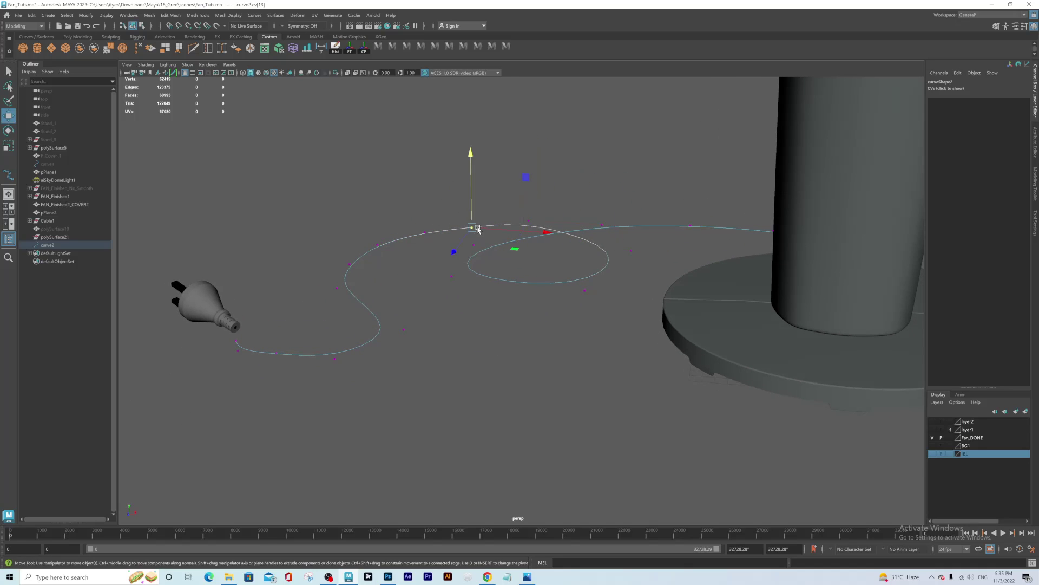
pyautogui.moveTo(472, 153); pyautogui.dragTo(472, 150)
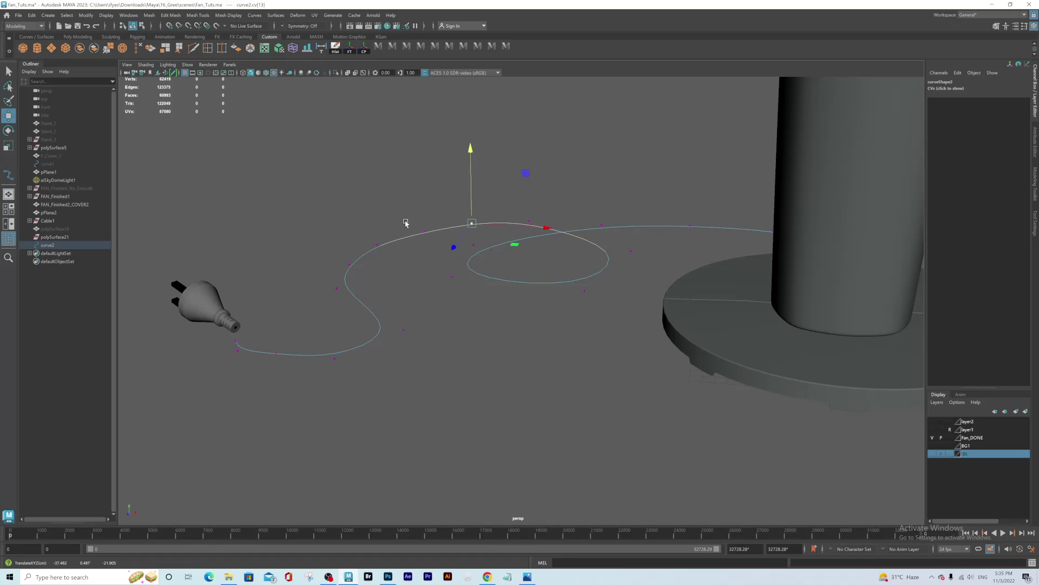
# - Raise two more control vertices slightly near the loop's crossing, one on the plug-side strand and one on the fan-side strand
pyautogui.click(424, 232)
pyautogui.moveTo(422, 156); pyautogui.dragTo(422, 155)
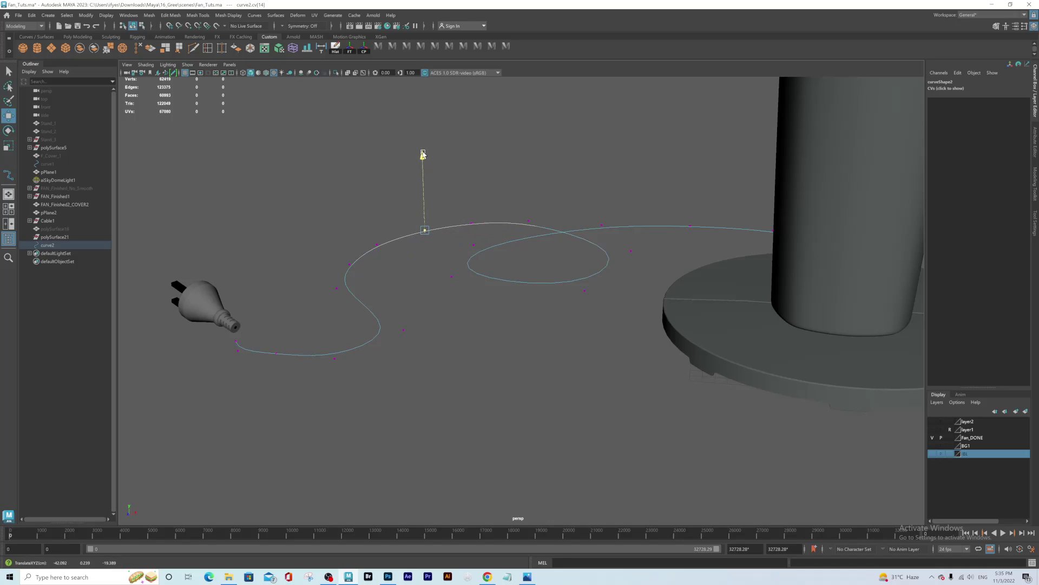
pyautogui.click(631, 250)
pyautogui.moveTo(633, 178); pyautogui.dragTo(634, 171)
pyautogui.moveTo(604, 251)
pyautogui.keyDown('alt'); pyautogui.mouseDown()
pyautogui.moveTo(619, 243)
pyautogui.moveTo(609, 268)
pyautogui.mouseUp(); pyautogui.keyUp('alt')
pyautogui.keyDown('alt'); pyautogui.moveTo(578, 198); pyautogui.dragTo(659, 330, button='middle'); pyautogui.keyUp('alt')
pyautogui.keyDown('alt'); pyautogui.moveTo(658, 330); pyautogui.dragTo(452, 303); pyautogui.keyUp('alt')
pyautogui.keyDown('alt'); pyautogui.moveTo(629, 364); pyautogui.dragTo(517, 297, button='right'); pyautogui.keyUp('alt')
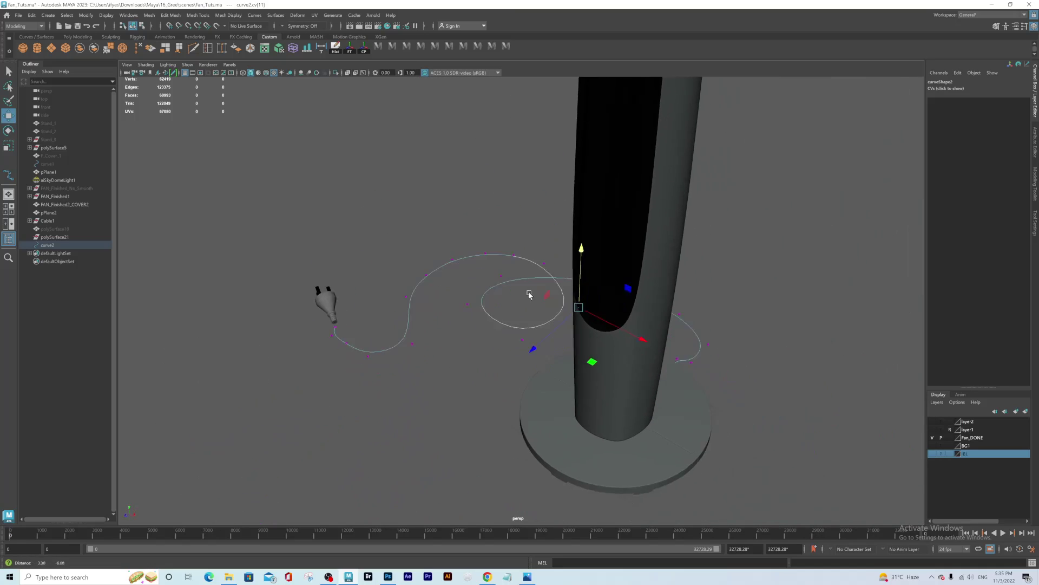
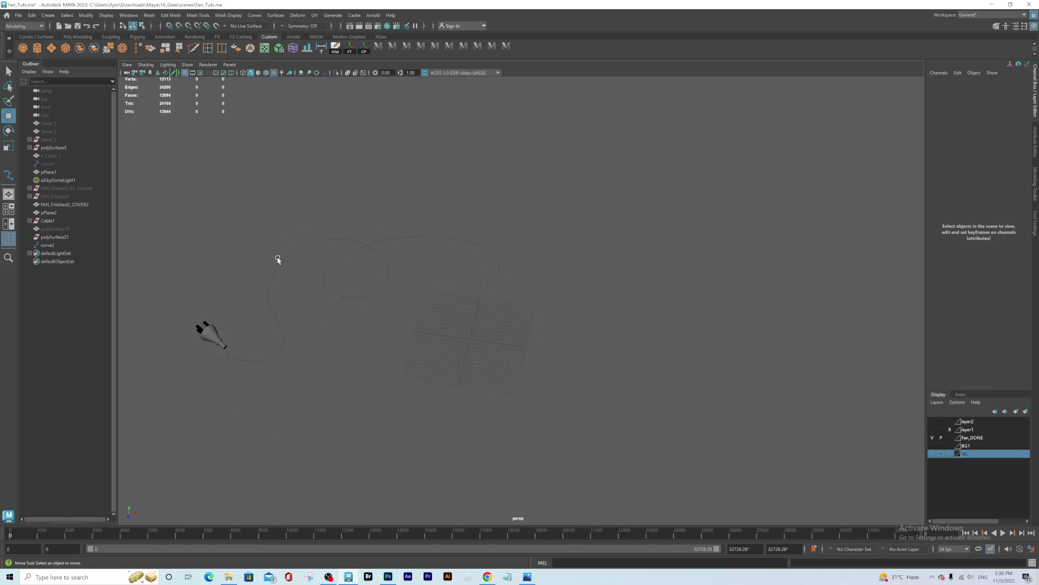
# - Create a polygon cube and move it to the fan end of the cable curve
pyautogui.click(65, 48)
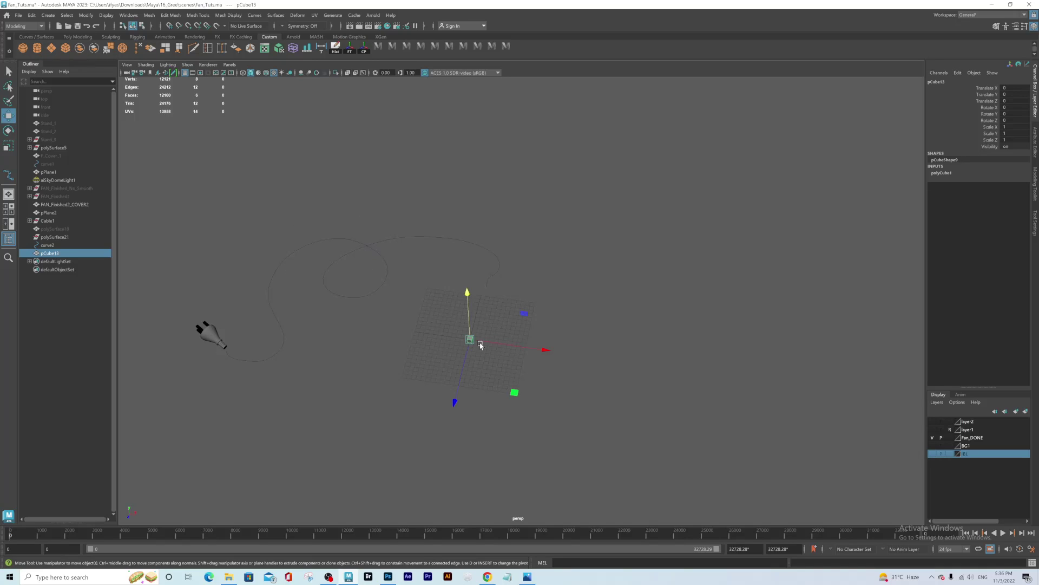
pyautogui.moveTo(450, 404); pyautogui.dragTo(497, 346)
pyautogui.moveTo(553, 304); pyautogui.dragTo(561, 306)
pyautogui.keyDown('alt'); pyautogui.moveTo(471, 325); pyautogui.dragTo(450, 304); pyautogui.keyUp('alt')
pyautogui.keyDown('alt'); pyautogui.moveTo(450, 304); pyautogui.dragTo(687, 390, button='right'); pyautogui.keyUp('alt')
pyautogui.keyDown('alt'); pyautogui.moveTo(465, 249); pyautogui.dragTo(485, 298, button='middle'); pyautogui.keyUp('alt')
pyautogui.keyDown('alt'); pyautogui.moveTo(485, 297); pyautogui.dragTo(469, 292); pyautogui.keyUp('alt')
pyautogui.press('f')
pyautogui.keyDown('alt'); pyautogui.moveTo(556, 323); pyautogui.dragTo(339, 221, button='right'); pyautogui.keyUp('alt')
pyautogui.scroll(-3, 589, 286)
pyautogui.keyDown('alt'); pyautogui.moveTo(588, 286); pyautogui.dragTo(515, 292); pyautogui.keyUp('alt')
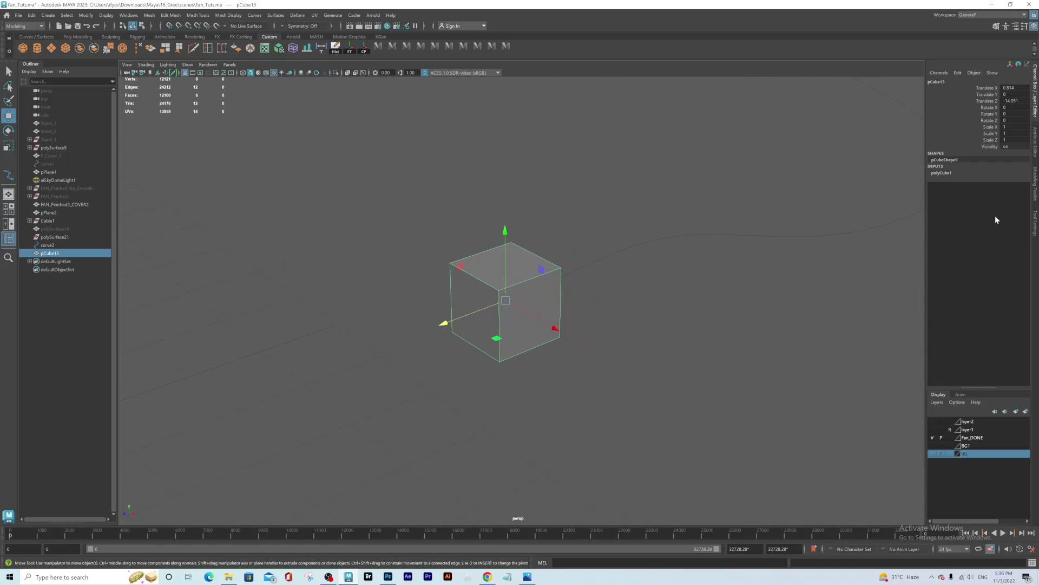
# - Set the cube's scale to 0.5 in X, Y and Z
pyautogui.click(954, 175)
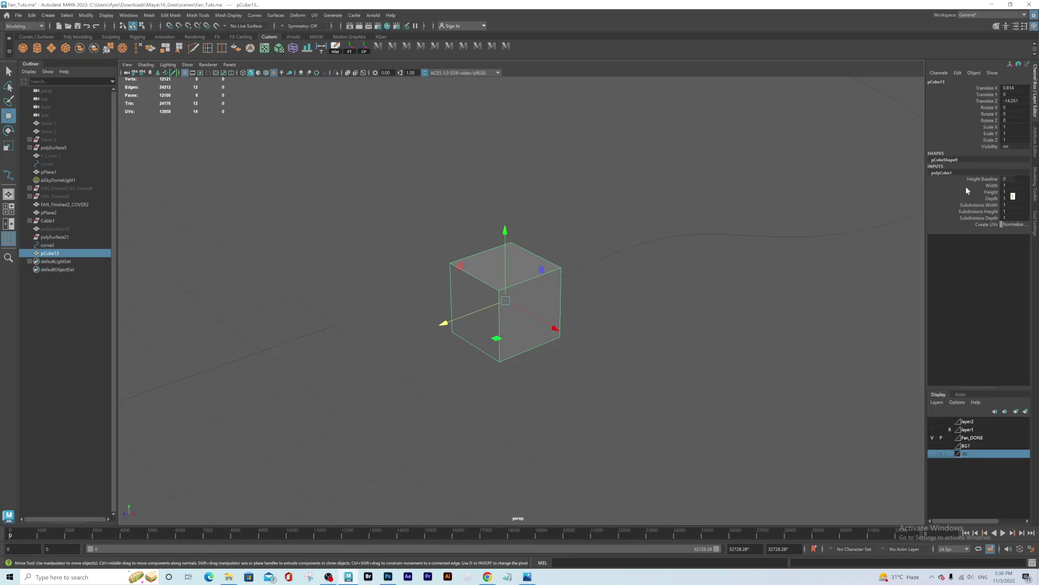
pyautogui.moveTo(1016, 129); pyautogui.dragTo(1018, 140)
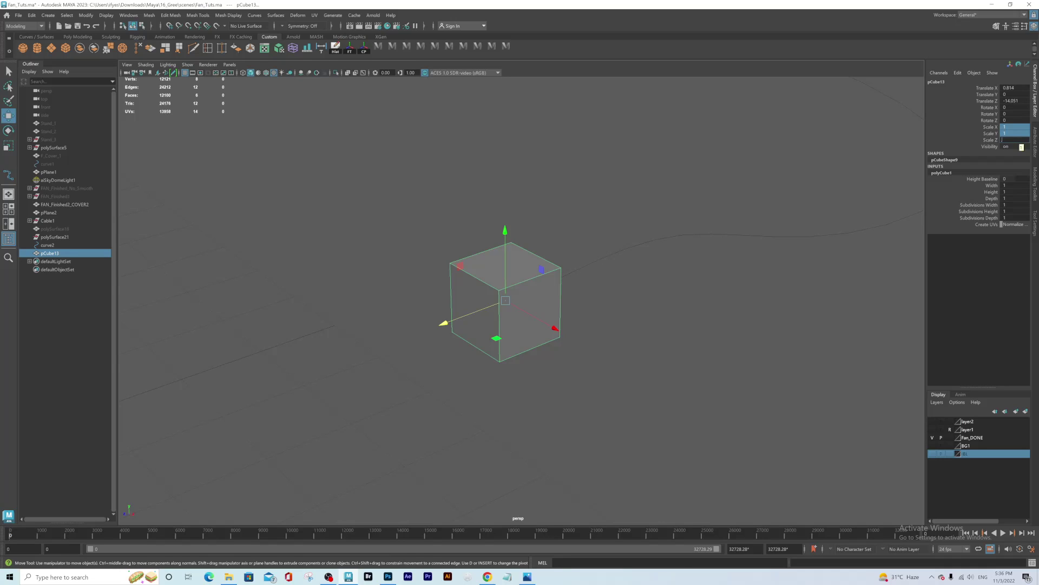
pyautogui.press('Return')
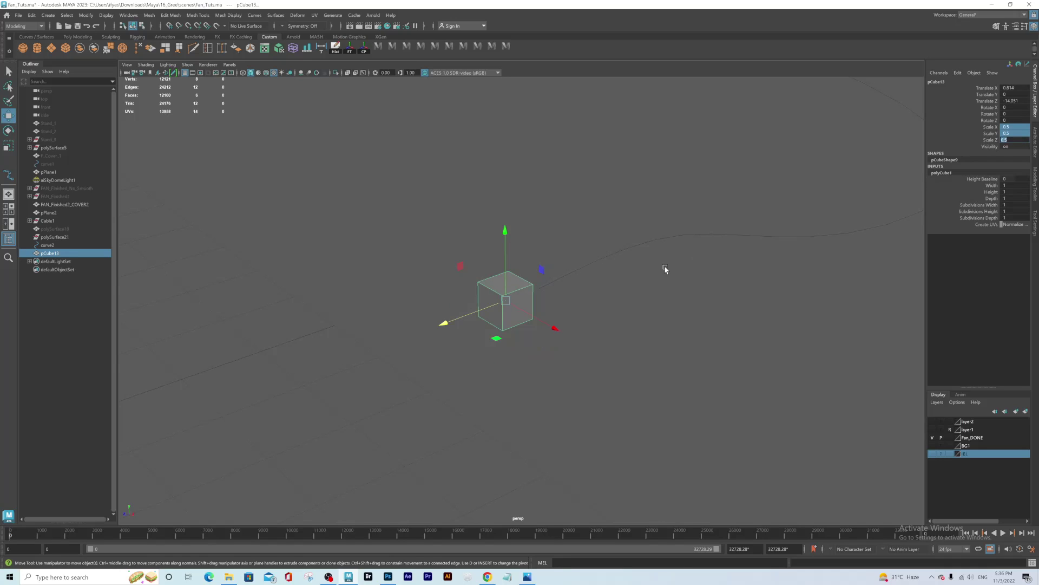
pyautogui.moveTo(530, 301)
pyautogui.keyDown('alt'); pyautogui.mouseDown()
pyautogui.moveTo(563, 297)
pyautogui.moveTo(520, 299)
pyautogui.mouseUp(); pyautogui.keyUp('alt')
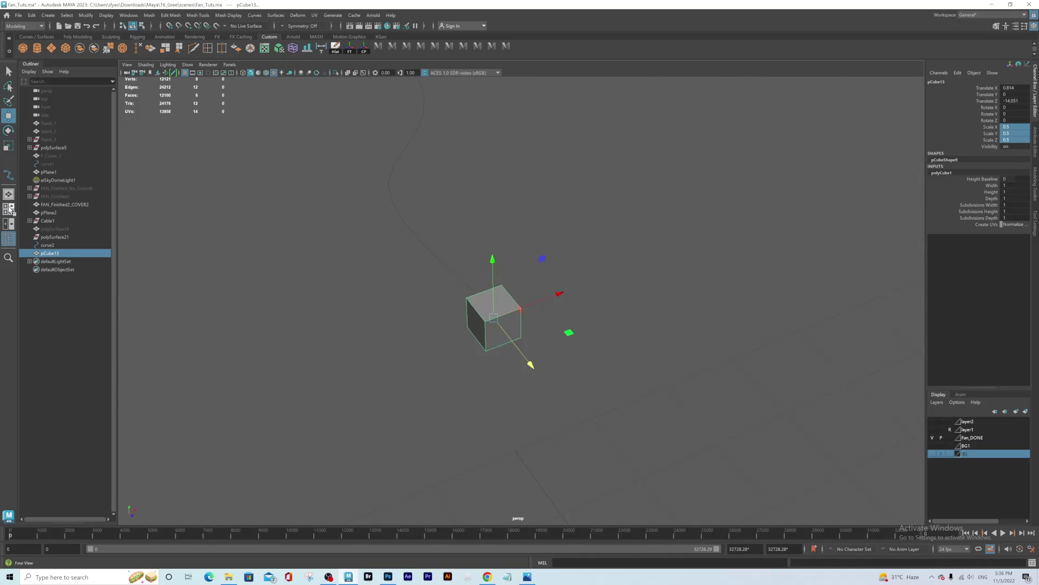
# - Scale the cube's cross-section down to about 0.35 in X and 0.45 in Y
pyautogui.click(11, 147)
pyautogui.keyDown('alt'); pyautogui.moveTo(486, 299); pyautogui.dragTo(598, 279); pyautogui.keyUp('alt')
pyautogui.hotkey('ctrl', 'z')
pyautogui.moveTo(580, 215); pyautogui.dragTo(580, 218)
pyautogui.moveTo(530, 265); pyautogui.dragTo(536, 268)
pyautogui.moveTo(579, 214); pyautogui.dragTo(581, 218)
pyautogui.keyDown('alt'); pyautogui.moveTo(603, 324); pyautogui.dragTo(603, 284); pyautogui.keyUp('alt')
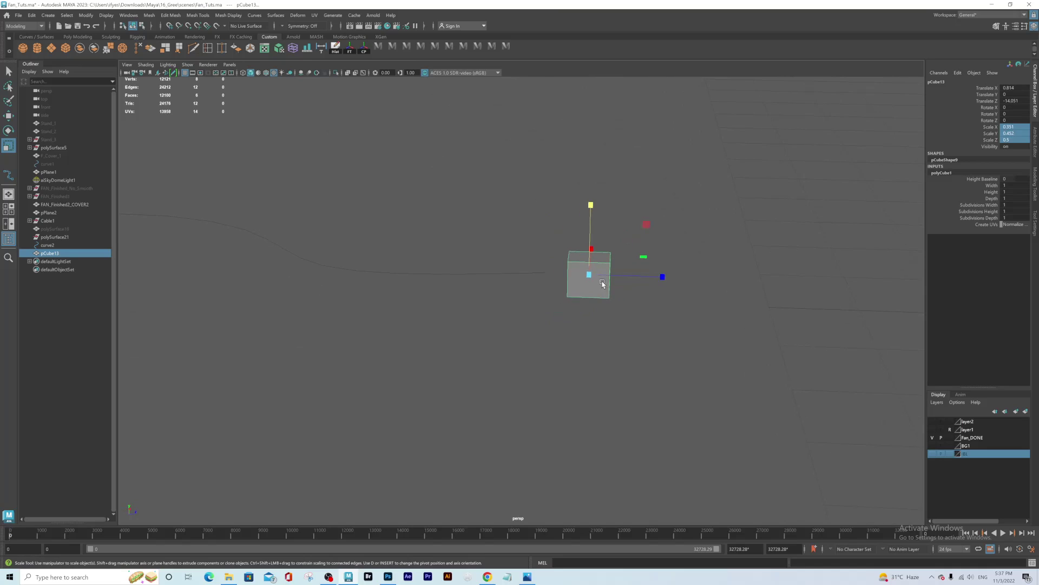
# - Bevel the cube's four lengthwise edges with a fraction of 0.5 to give it an octagonal profile
pyautogui.moveTo(595, 288); pyautogui.dragTo(593, 264, button='right')
pyautogui.moveTo(587, 236); pyautogui.dragTo(541, 307)
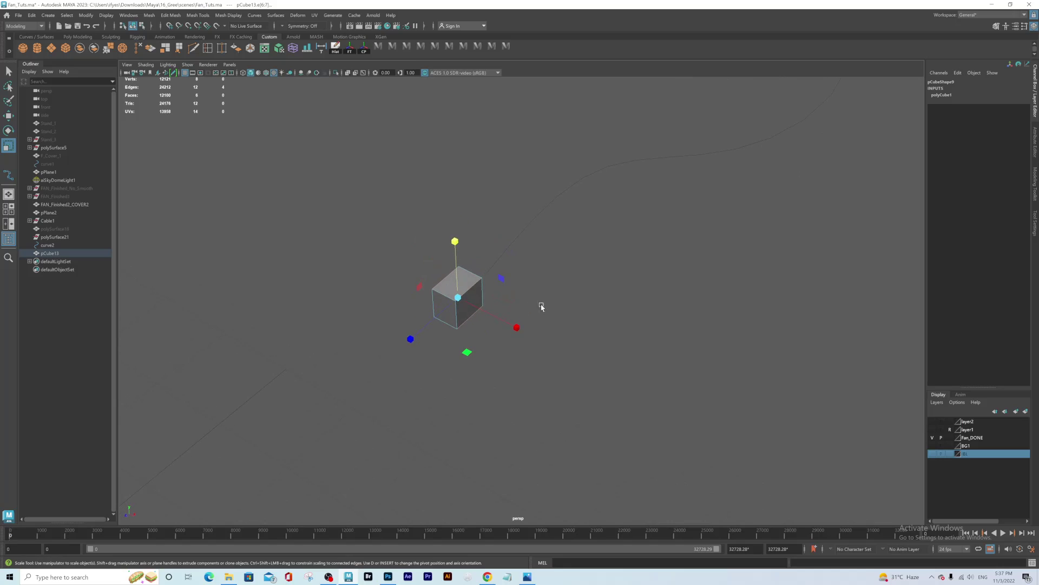
pyautogui.click(1033, 182)
pyautogui.click(996, 264)
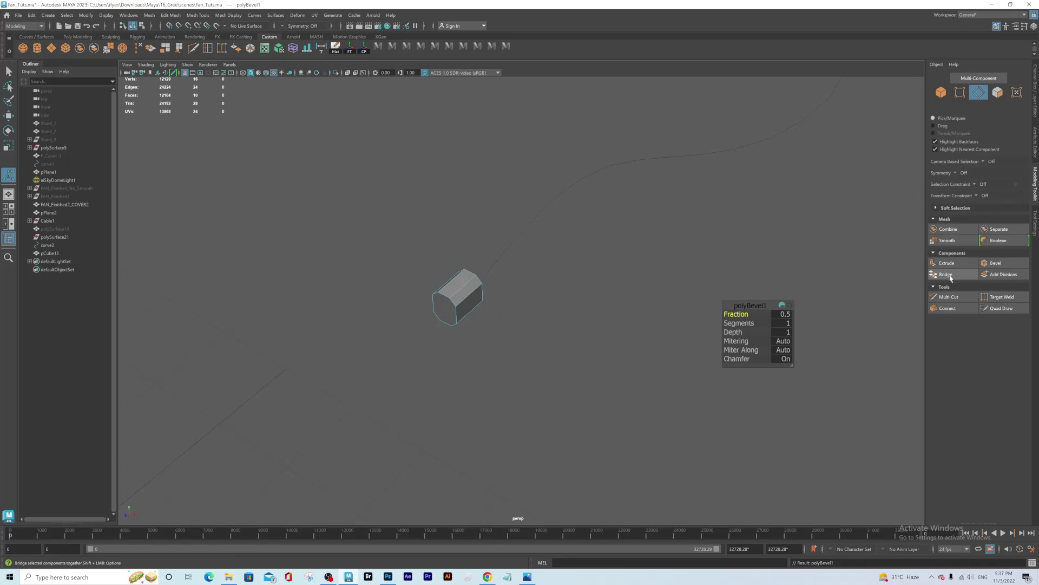
pyautogui.keyDown('alt'); pyautogui.moveTo(442, 332); pyautogui.dragTo(560, 271); pyautogui.keyUp('alt')
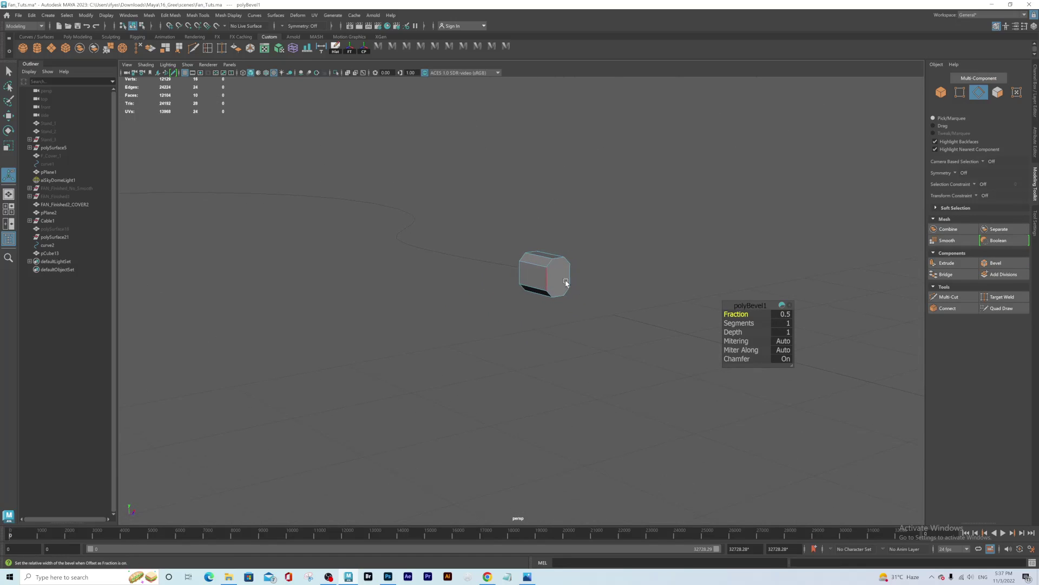
# - Try the bevel with 2 segments and set it back to 1
pyautogui.click(787, 323)
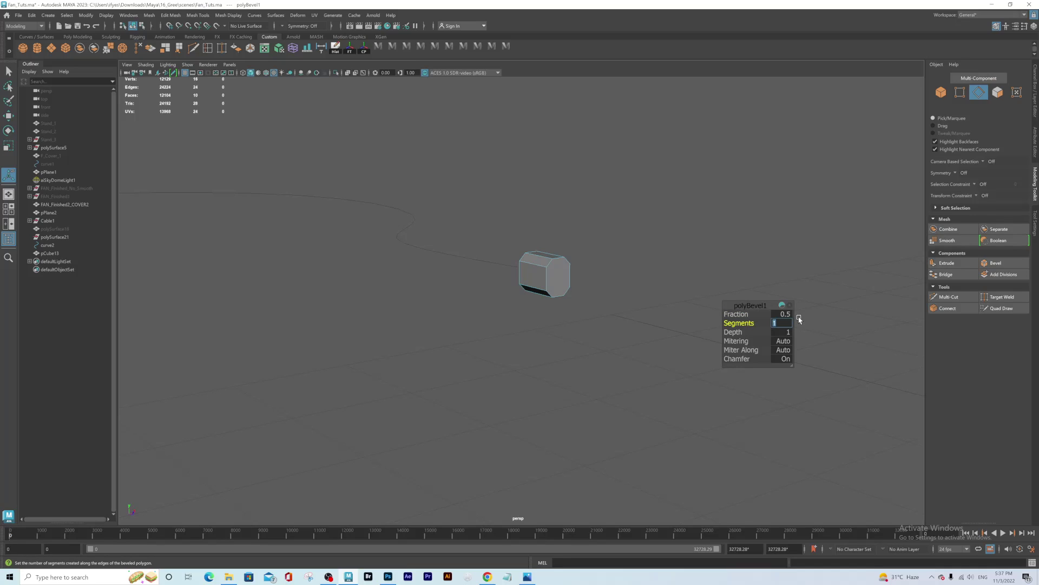
pyautogui.press('Return')
pyautogui.write('2')
pyautogui.press('Return')
pyautogui.click(788, 323)
pyautogui.write('1')
pyautogui.press('Return')
# - Return the beveled cube to object mode and move it slightly along Z to meet the cable curve's fan end
pyautogui.moveTo(548, 279)
pyautogui.keyDown('alt'); pyautogui.mouseDown()
pyautogui.moveTo(534, 278)
pyautogui.moveTo(587, 282)
pyautogui.moveTo(538, 272)
pyautogui.mouseUp(); pyautogui.keyUp('alt')
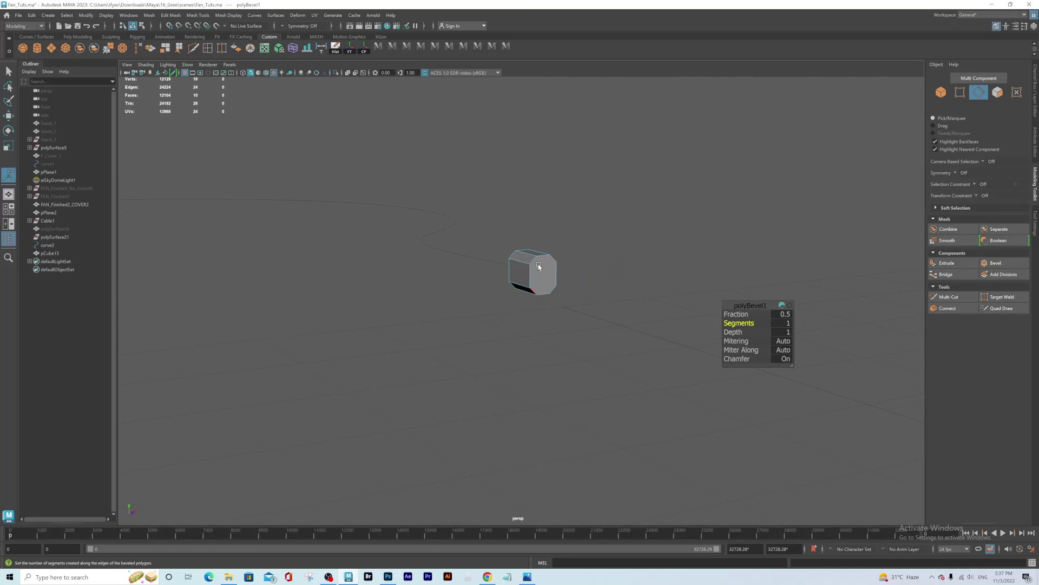
pyautogui.moveTo(535, 264); pyautogui.dragTo(560, 253, button='right')
pyautogui.keyDown('alt'); pyautogui.moveTo(539, 274); pyautogui.dragTo(563, 282); pyautogui.keyUp('alt')
pyautogui.press('w')
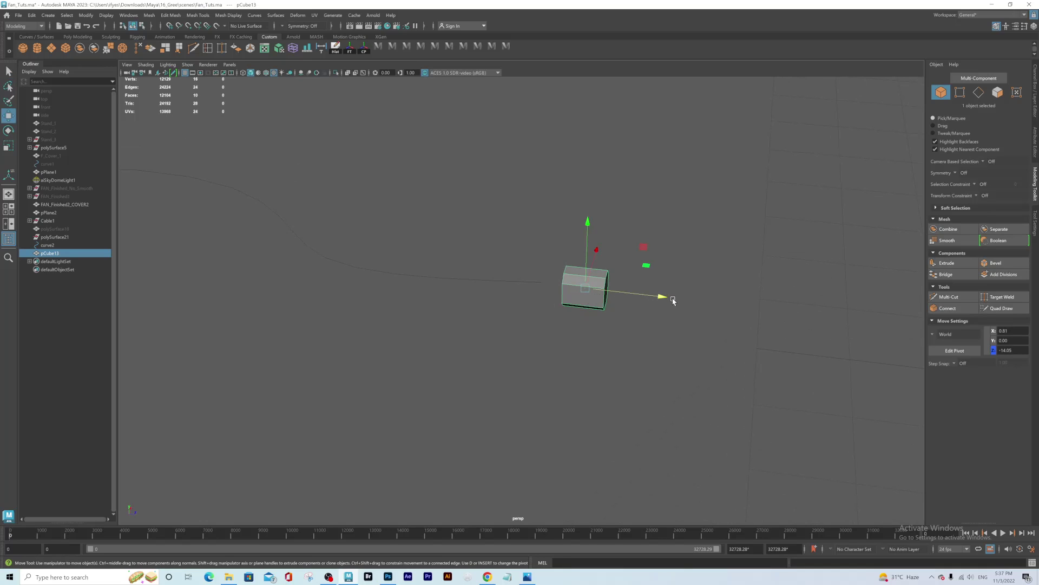
pyautogui.keyDown('alt'); pyautogui.moveTo(659, 295); pyautogui.dragTo(542, 281); pyautogui.keyUp('alt')
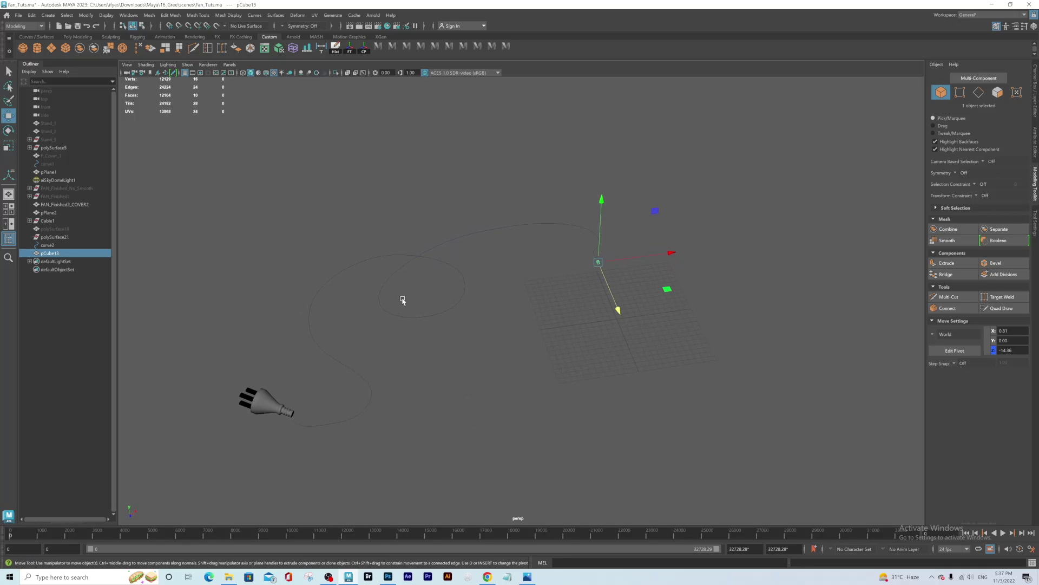
# - Display the cable curve's control vertices to examine their spacing, and return the curve to object mode
pyautogui.click(461, 235)
pyautogui.keyDown('alt'); pyautogui.moveTo(480, 295); pyautogui.dragTo(501, 238); pyautogui.keyUp('alt')
pyautogui.rightClick(491, 234)
pyautogui.click(469, 233)
pyautogui.keyDown('alt'); pyautogui.moveTo(520, 292); pyautogui.dragTo(504, 299); pyautogui.keyUp('alt')
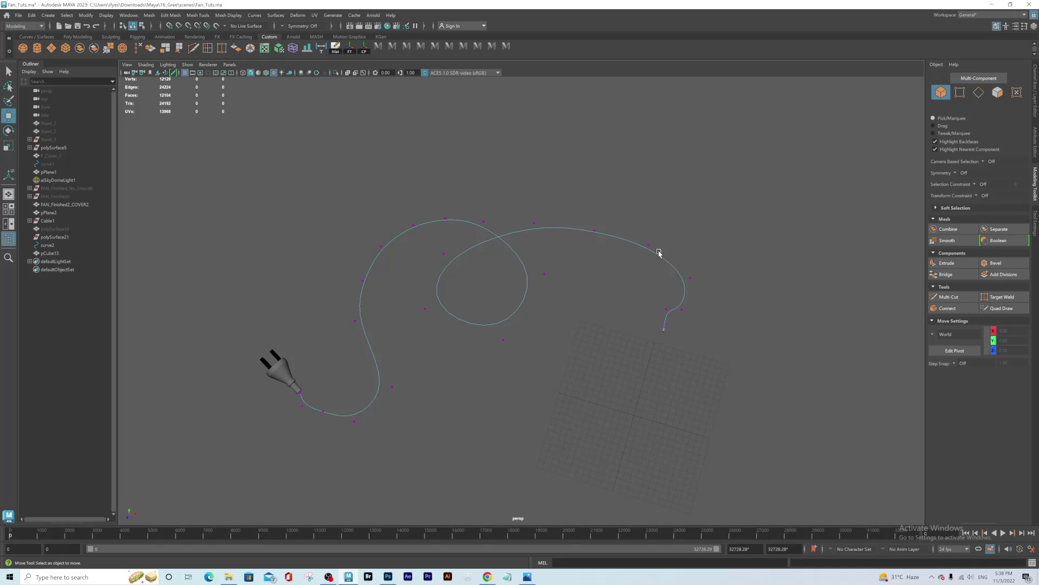
pyautogui.keyDown('alt'); pyautogui.moveTo(497, 325); pyautogui.dragTo(506, 303); pyautogui.keyUp('alt')
pyautogui.rightClick(538, 217)
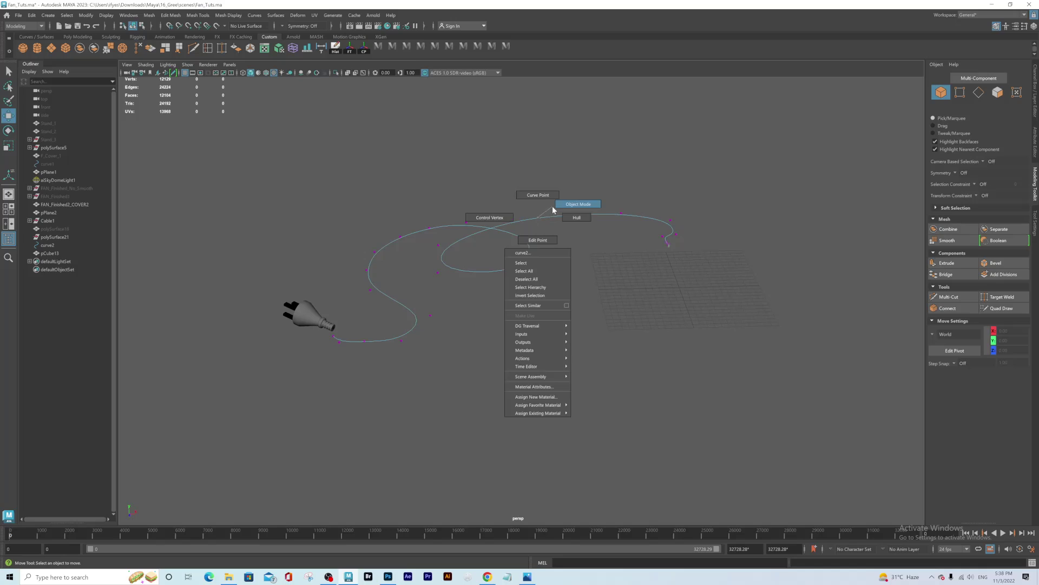
pyautogui.click(554, 206)
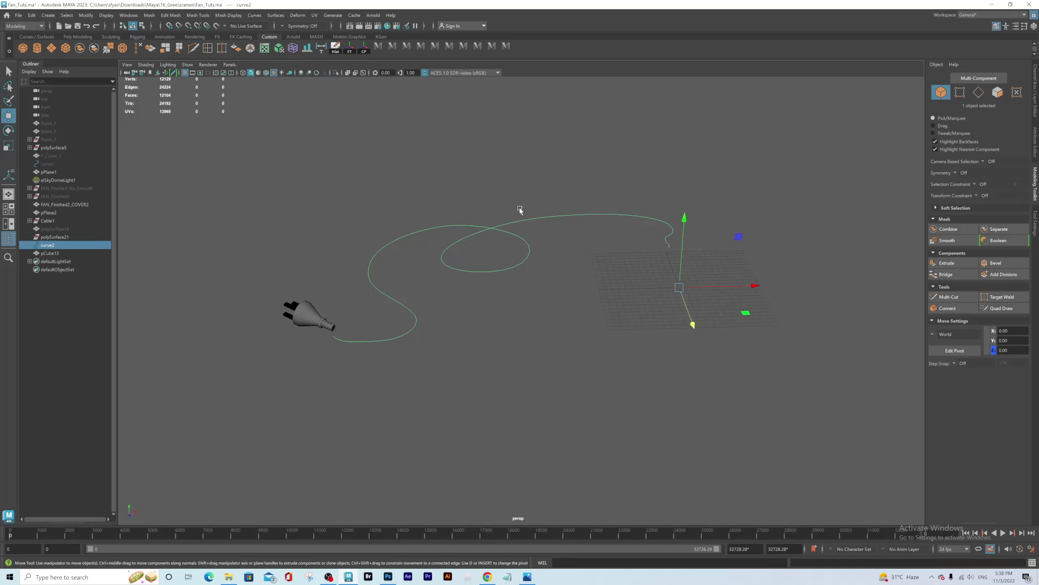
# - Open the Rebuild Curve options for the selected cable curve
pyautogui.click(315, 15)
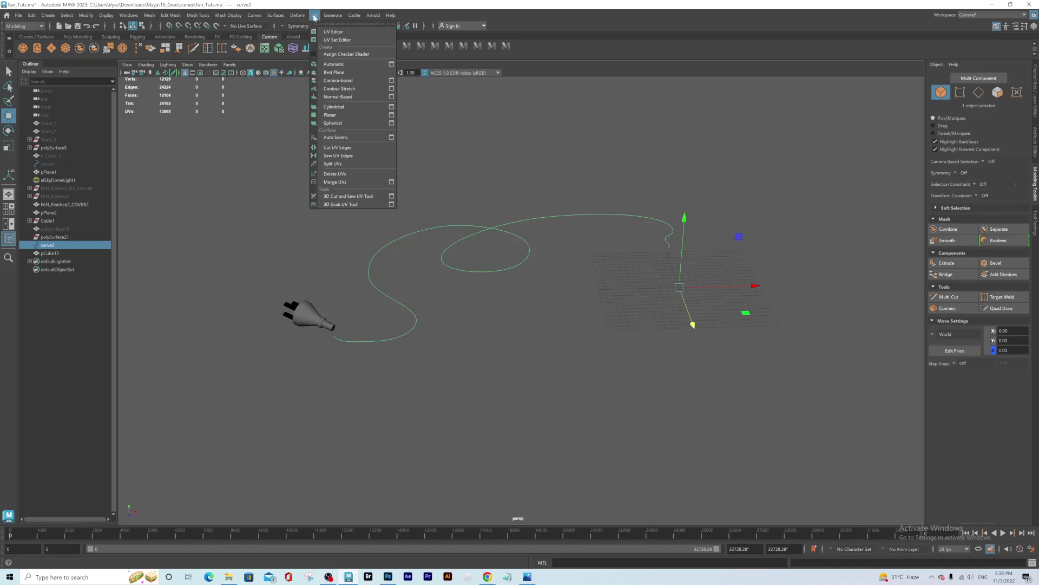
pyautogui.click(256, 16)
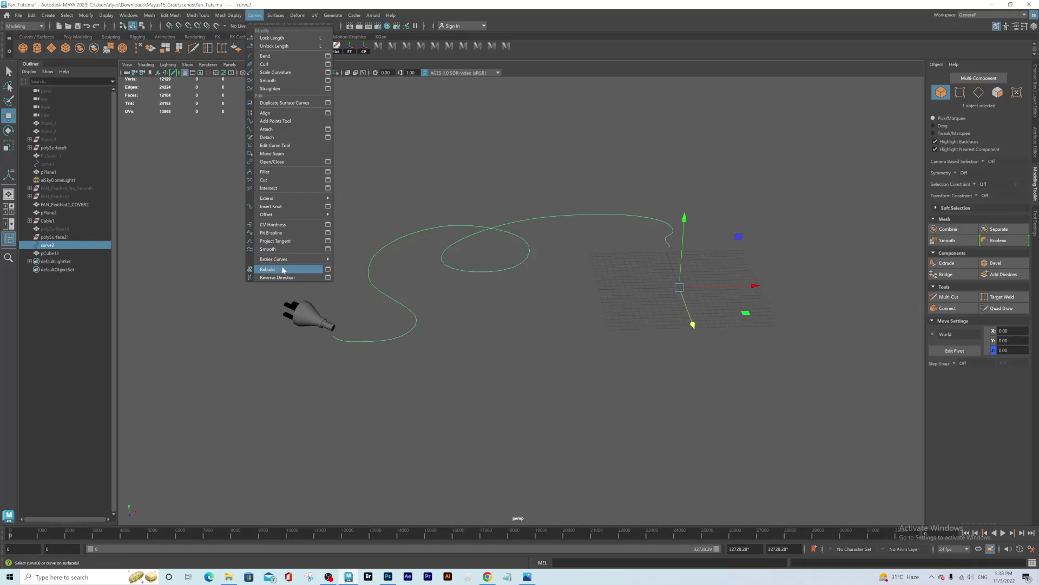
pyautogui.click(328, 269)
pyautogui.moveTo(592, 374); pyautogui.dragTo(818, 96)
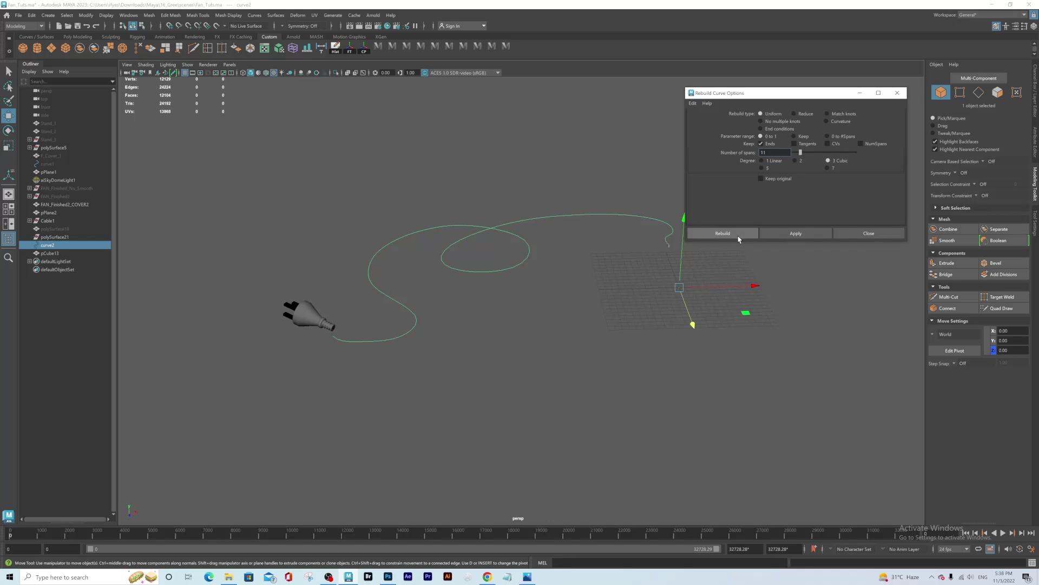
# - Try rebuilding the curve with 11 uniform cubic spans, check its control vertices, and undo the rebuild
pyautogui.click(780, 234)
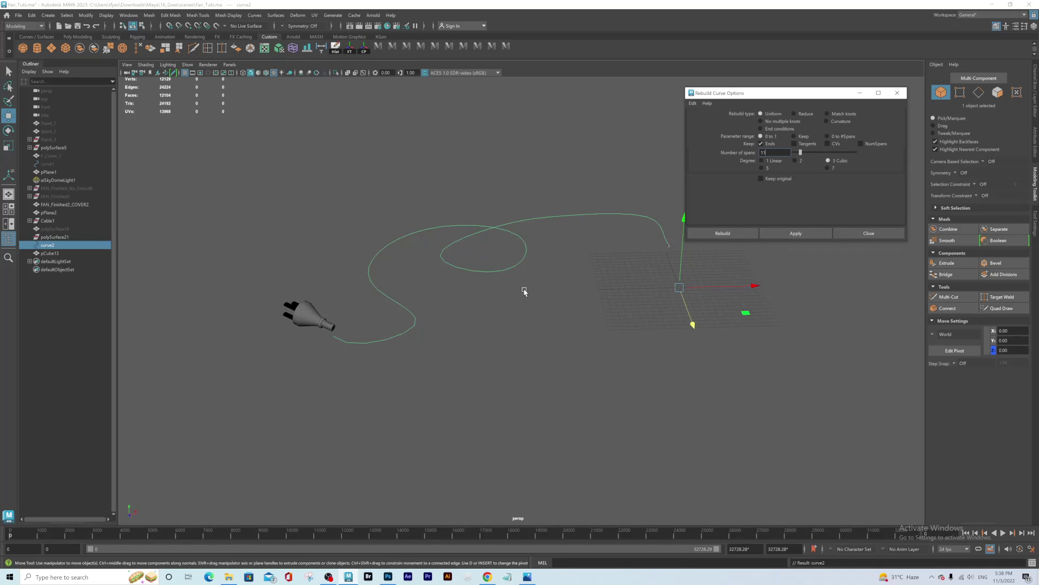
pyautogui.moveTo(479, 287)
pyautogui.keyDown('alt'); pyautogui.mouseDown()
pyautogui.moveTo(487, 278)
pyautogui.moveTo(481, 288)
pyautogui.mouseUp(); pyautogui.keyUp('alt')
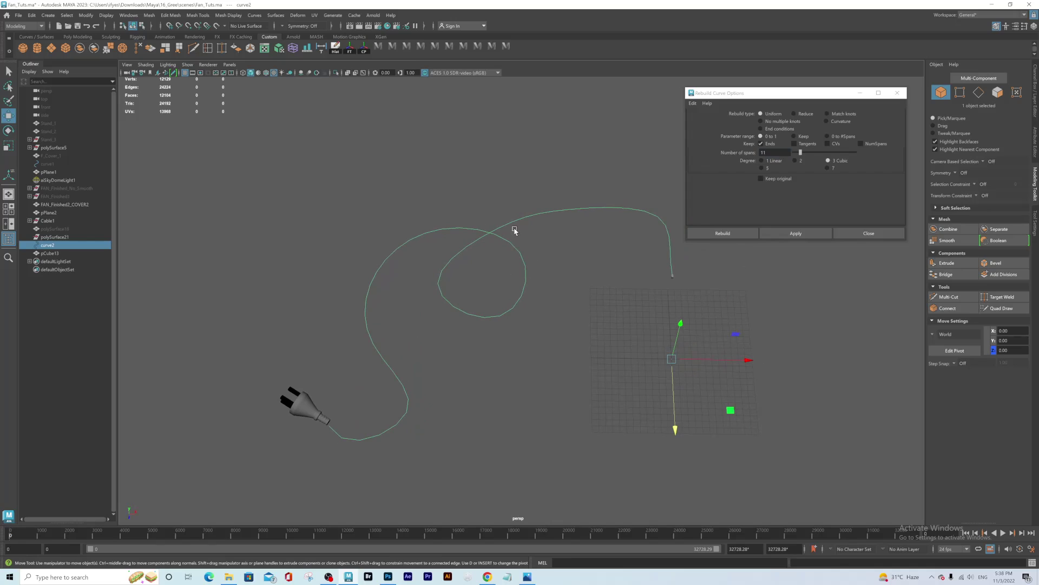
pyautogui.moveTo(513, 220); pyautogui.dragTo(458, 222, button='right')
pyautogui.moveTo(527, 217); pyautogui.dragTo(505, 221, button='right')
pyautogui.hotkey('ctrl', 'z')
pyautogui.hotkey('ctrl', 'z')
pyautogui.hotkey('ctrl', 'z')
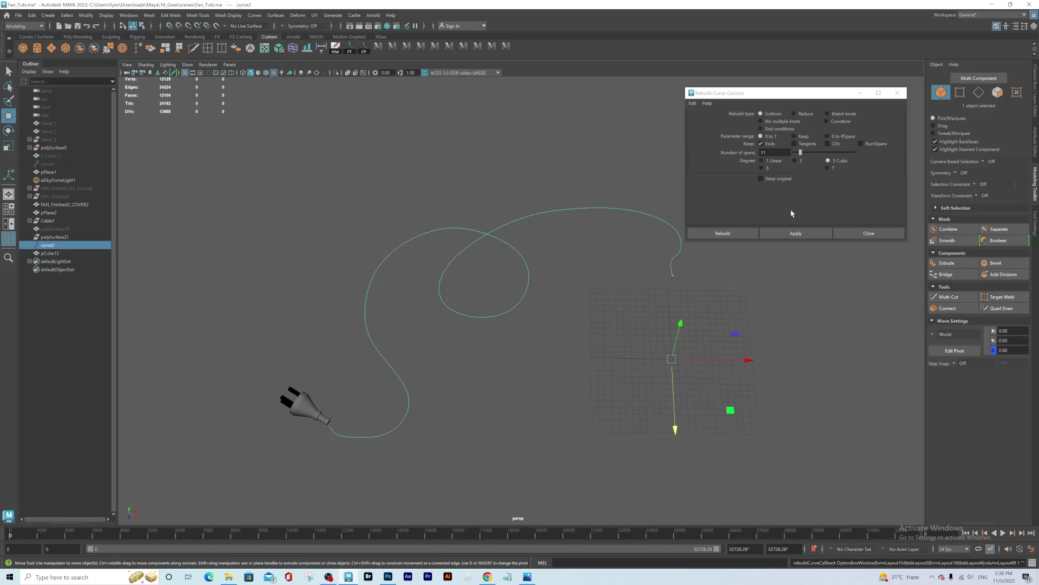
# - Rebuild the cable curve with 54 uniform cubic spans and display its control vertices
pyautogui.moveTo(801, 155); pyautogui.dragTo(815, 154)
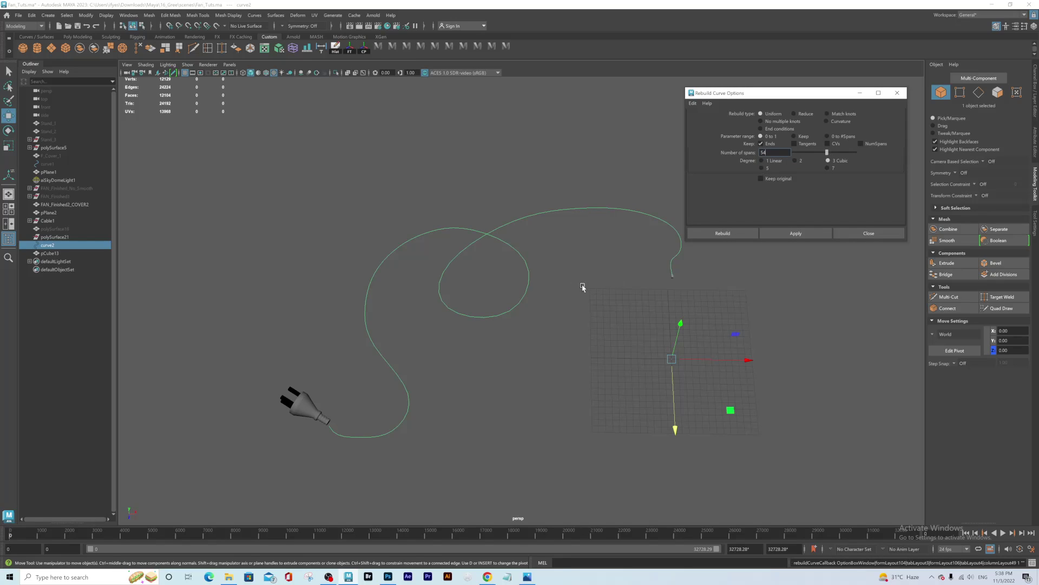
pyautogui.click(787, 234)
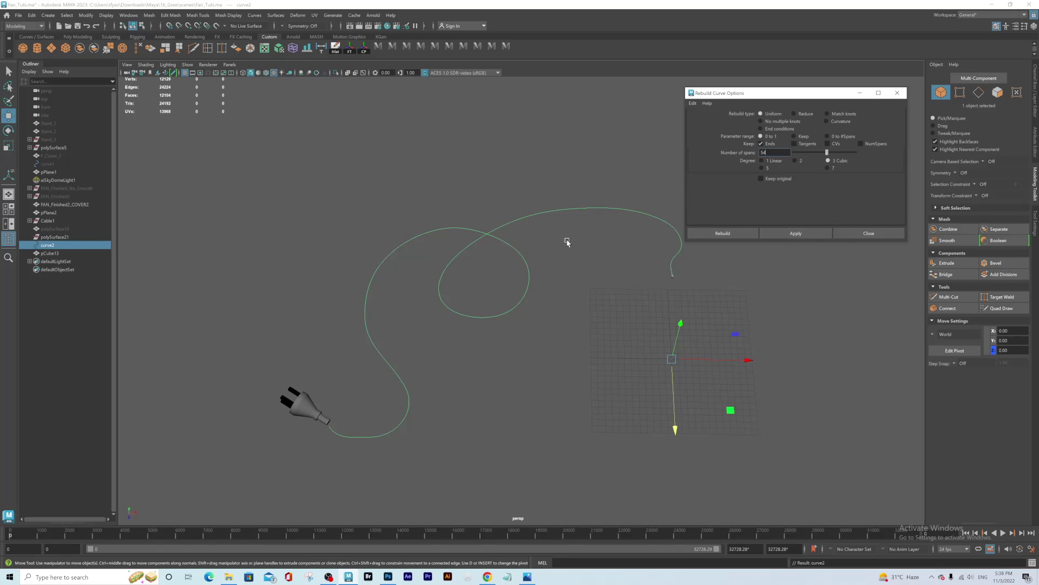
pyautogui.moveTo(491, 237); pyautogui.dragTo(476, 235, button='right')
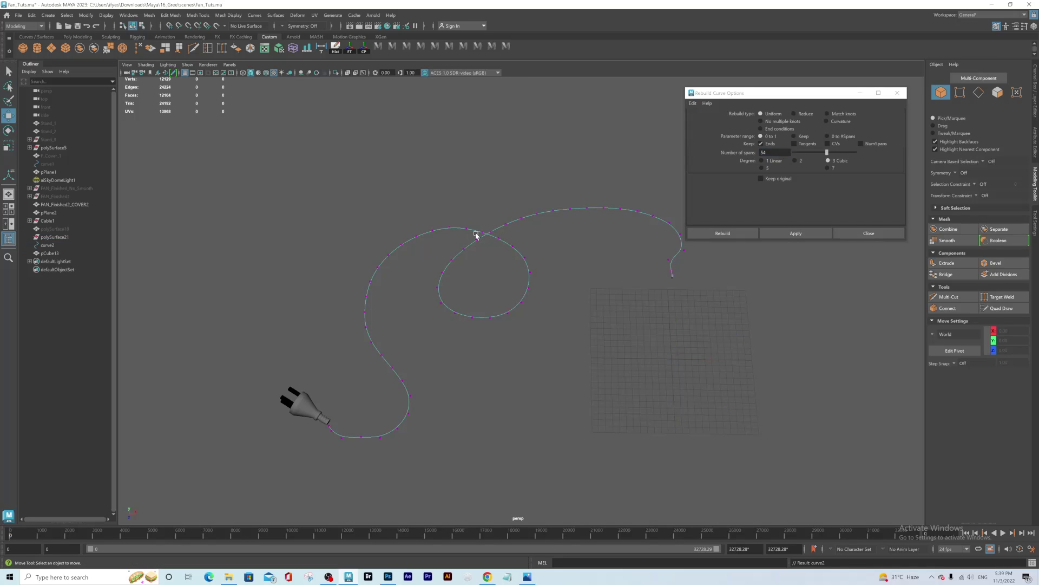
# - Nudge the control vertex on the bend just past the plug along Z to refine the curve there
pyautogui.moveTo(503, 294)
pyautogui.keyDown('alt'); pyautogui.mouseDown()
pyautogui.moveTo(483, 280)
pyautogui.moveTo(473, 293)
pyautogui.moveTo(490, 288)
pyautogui.mouseUp(); pyautogui.keyUp('alt')
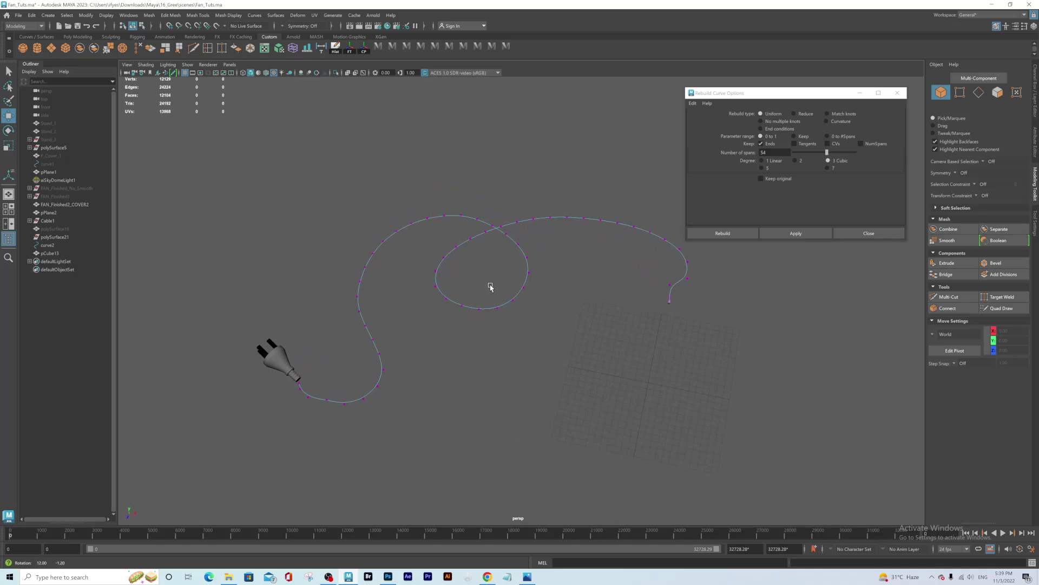
pyautogui.keyDown('alt'); pyautogui.moveTo(426, 349); pyautogui.dragTo(373, 383); pyautogui.keyUp('alt')
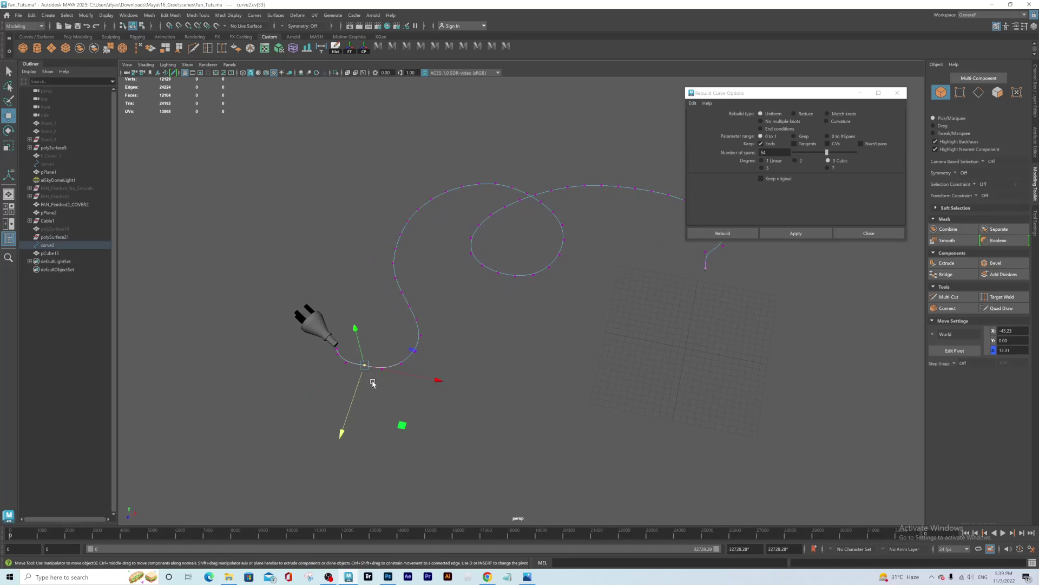
pyautogui.moveTo(347, 435)
pyautogui.mouseDown()
pyautogui.moveTo(343, 425)
pyautogui.moveTo(356, 437)
pyautogui.mouseUp()
# - Move the cable curve's end control vertex onto the plug's neck in the top view and close the rebuild options
pyautogui.keyDown('alt'); pyautogui.moveTo(517, 295); pyautogui.dragTo(385, 309); pyautogui.keyUp('alt')
pyautogui.keyDown('alt'); pyautogui.moveTo(229, 227); pyautogui.dragTo(392, 235, button='middle'); pyautogui.keyUp('alt')
pyautogui.keyDown('alt'); pyautogui.moveTo(392, 234); pyautogui.dragTo(466, 210, button='right'); pyautogui.keyUp('alt')
pyautogui.moveTo(462, 197); pyautogui.dragTo(439, 205)
pyautogui.click(442, 205)
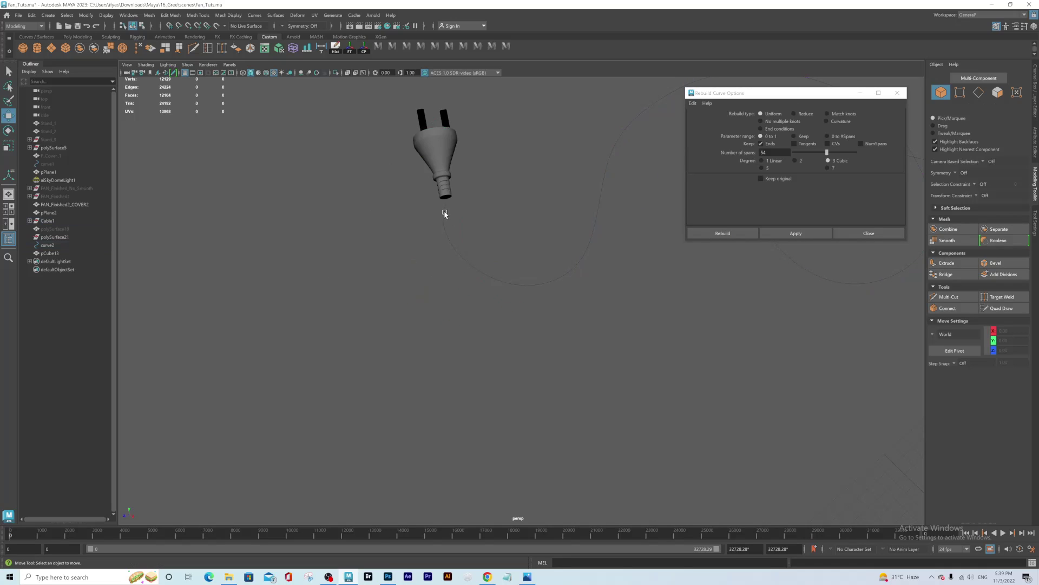
pyautogui.moveTo(472, 250); pyautogui.dragTo(457, 273)
pyautogui.moveTo(455, 252); pyautogui.dragTo(448, 231, button='right')
pyautogui.click(445, 204)
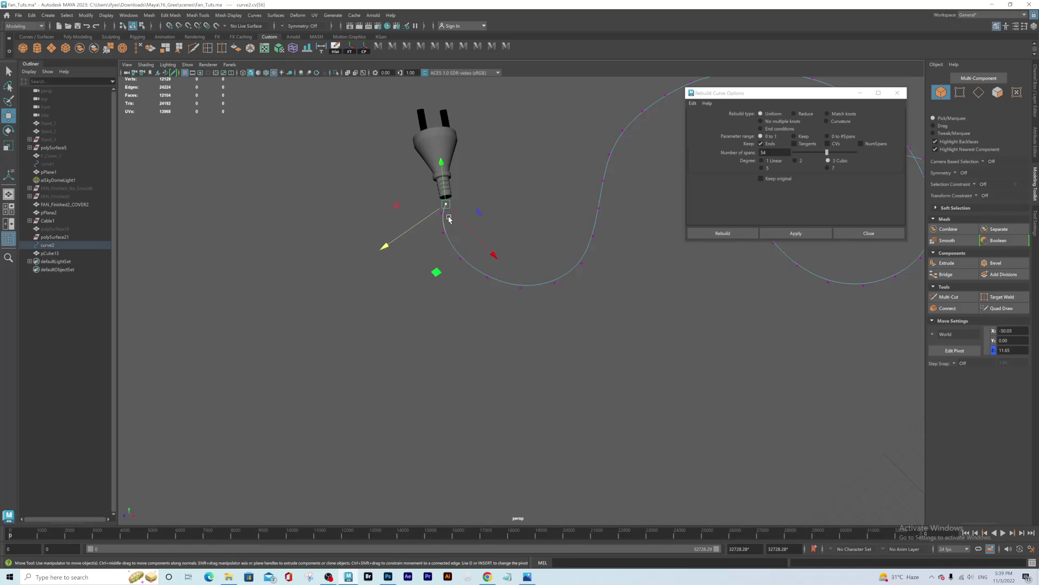
pyautogui.keyDown('alt'); pyautogui.moveTo(434, 265); pyautogui.dragTo(487, 249); pyautogui.keyUp('alt')
pyautogui.keyDown('alt'); pyautogui.moveTo(497, 252); pyautogui.dragTo(498, 258); pyautogui.keyUp('alt')
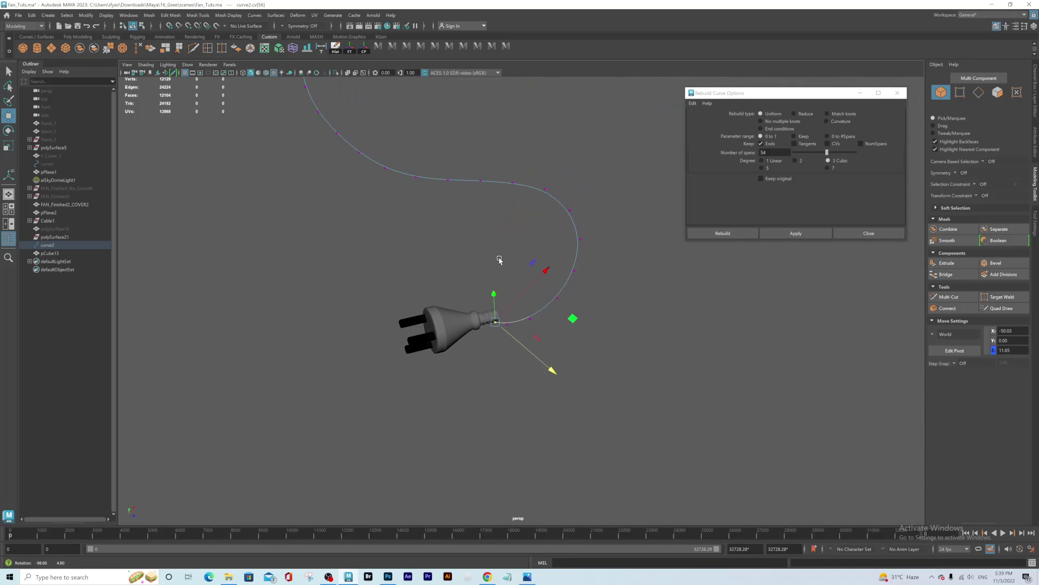
pyautogui.press('space')
pyautogui.press('space')
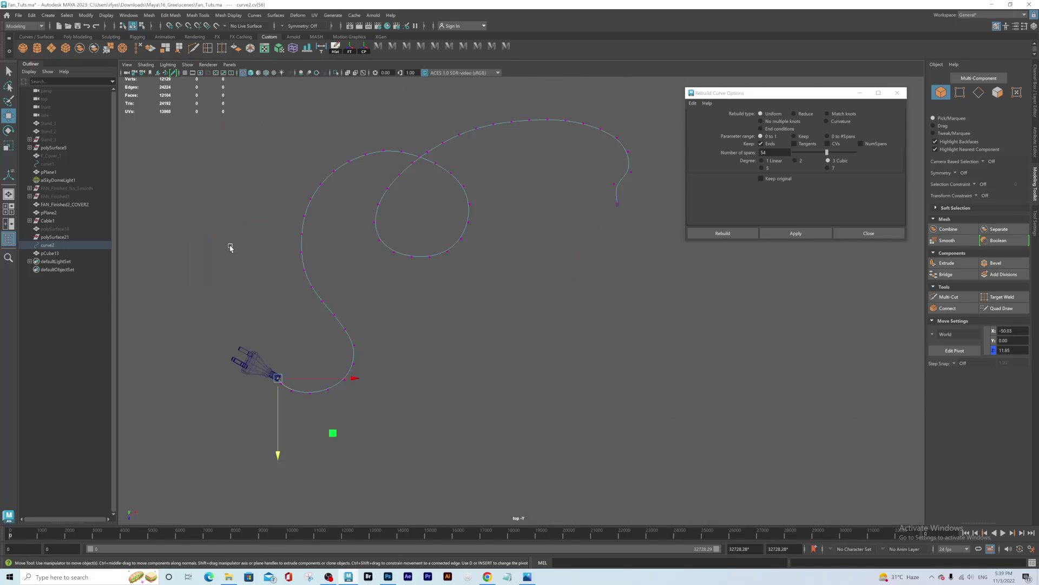
pyautogui.moveTo(279, 380); pyautogui.dragTo(276, 376)
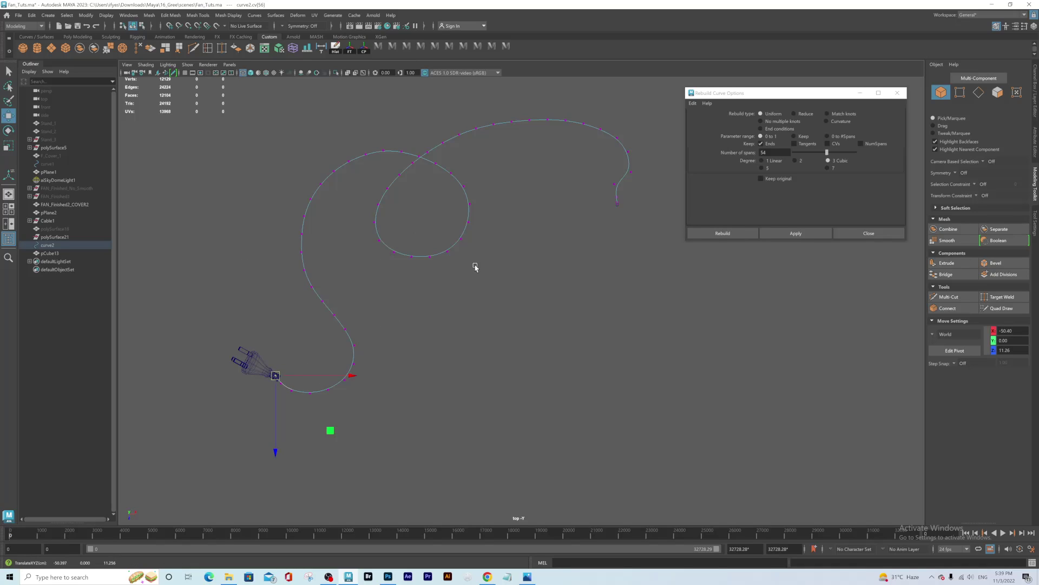
pyautogui.click(885, 234)
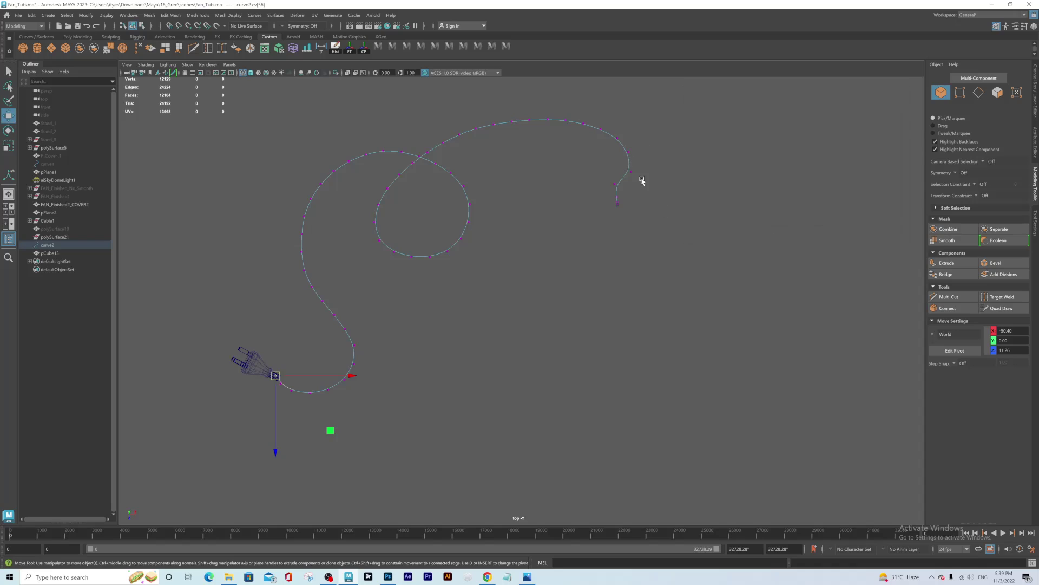
# - Return the cable curve to object mode and switch back to the perspective view
pyautogui.moveTo(604, 134); pyautogui.dragTo(633, 122, button='right')
pyautogui.keyDown('alt'); pyautogui.moveTo(572, 228); pyautogui.dragTo(563, 270, button='middle'); pyautogui.keyUp('alt')
pyautogui.press('space')
pyautogui.press('space')
pyautogui.keyDown('alt'); pyautogui.moveTo(647, 315); pyautogui.dragTo(592, 242); pyautogui.keyUp('alt')
pyautogui.keyDown('alt'); pyautogui.moveTo(584, 242); pyautogui.dragTo(562, 363, button='middle'); pyautogui.keyUp('alt')
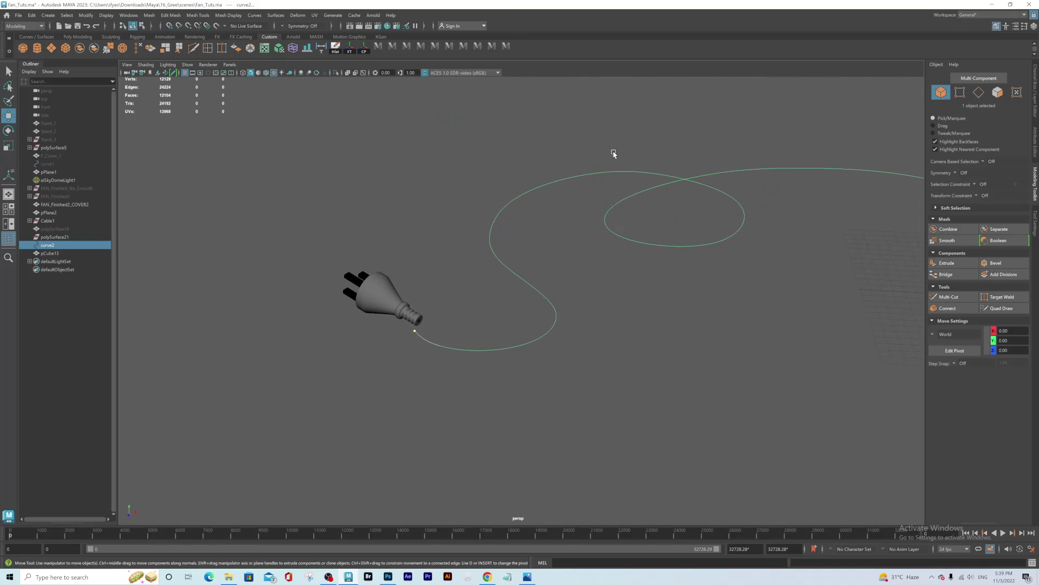
pyautogui.keyDown('alt'); pyautogui.moveTo(668, 218); pyautogui.dragTo(656, 322); pyautogui.keyUp('alt')
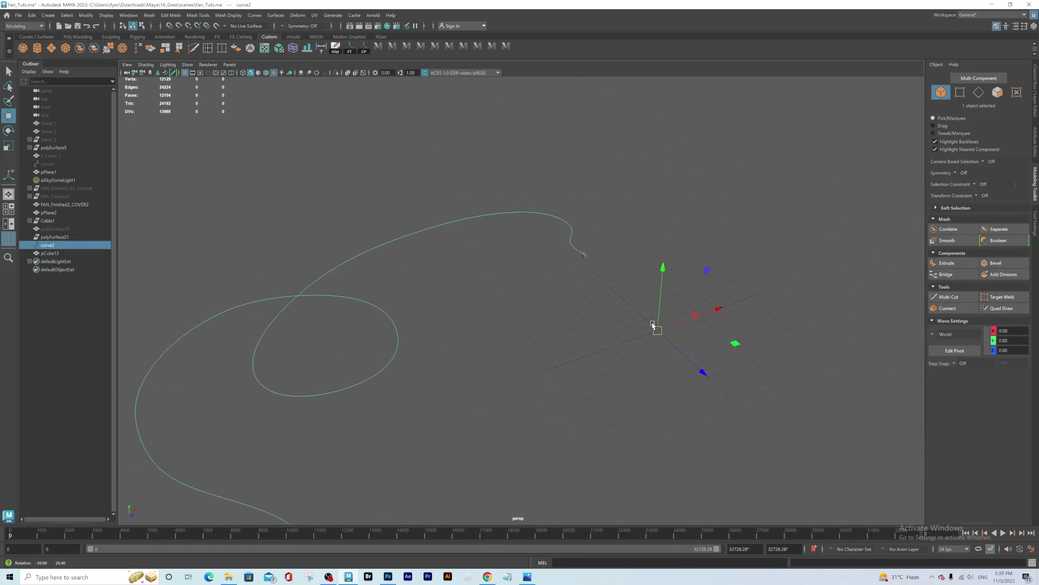
# - Extrude the octagonal profile's end face along the cable curve
pyautogui.click(586, 257)
pyautogui.press('f')
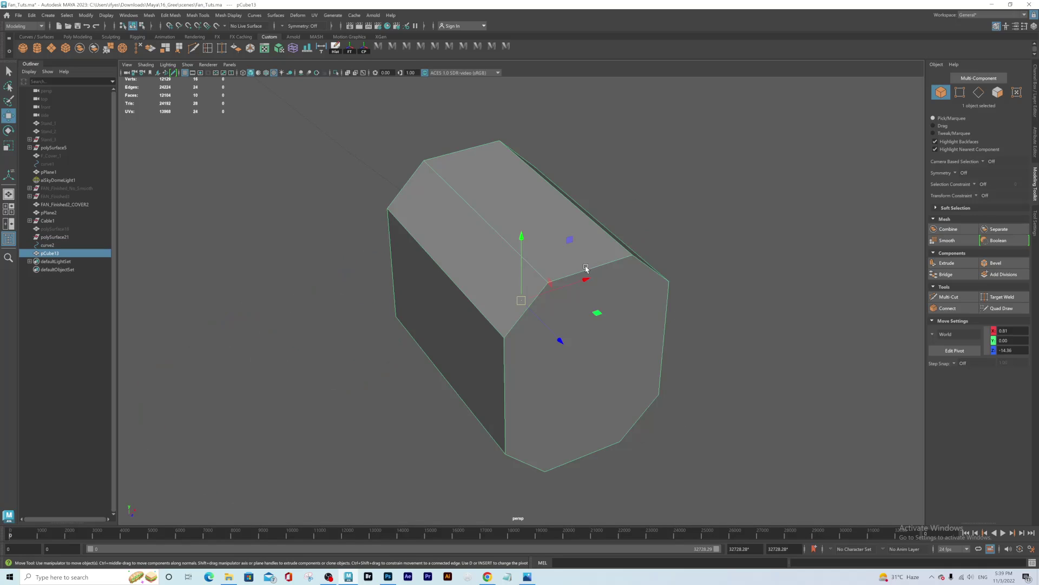
pyautogui.scroll(-5, 599, 345)
pyautogui.keyDown('alt'); pyautogui.moveTo(458, 320); pyautogui.dragTo(510, 323); pyautogui.keyUp('alt')
pyautogui.keyDown('alt'); pyautogui.moveTo(510, 322); pyautogui.dragTo(541, 287, button='middle'); pyautogui.keyUp('alt')
pyautogui.keyDown('alt'); pyautogui.moveTo(542, 287); pyautogui.dragTo(525, 288); pyautogui.keyUp('alt')
pyautogui.moveTo(518, 291); pyautogui.dragTo(519, 309, button='right')
pyautogui.click(515, 301)
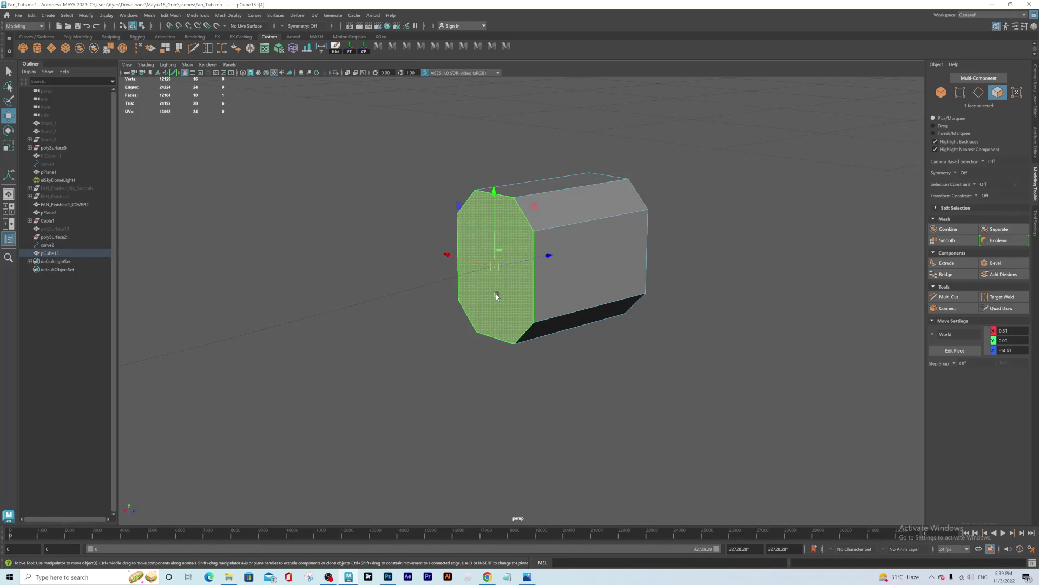
pyautogui.click(348, 296)
pyautogui.keyDown('alt'); pyautogui.moveTo(601, 310); pyautogui.dragTo(466, 342, button='right'); pyautogui.keyUp('alt')
pyautogui.keyDown('alt'); pyautogui.moveTo(467, 342); pyautogui.dragTo(650, 324, button='middle'); pyautogui.keyUp('alt')
pyautogui.keyDown('alt'); pyautogui.moveTo(650, 325); pyautogui.dragTo(585, 331, button='right'); pyautogui.keyUp('alt')
pyautogui.keyDown('alt'); pyautogui.moveTo(584, 332); pyautogui.dragTo(540, 324); pyautogui.keyUp('alt')
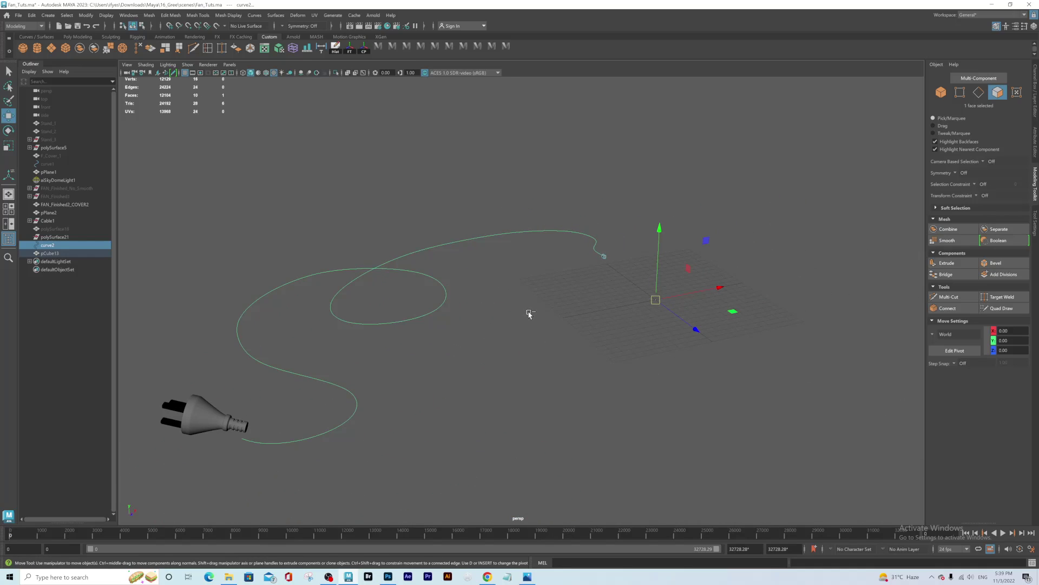
pyautogui.hotkey('ctrl', 'e')
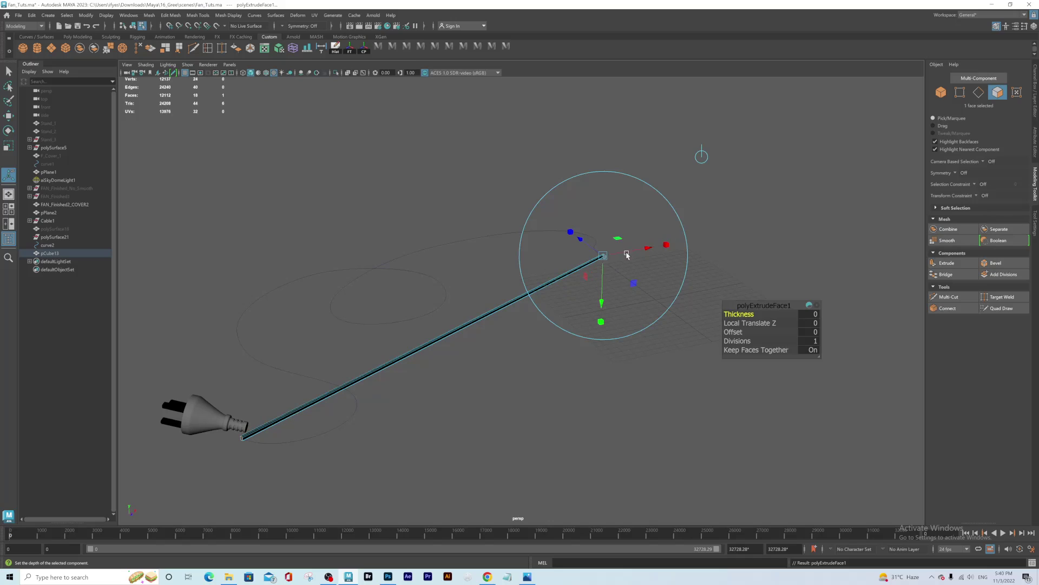
# - Set the cable extrusion's divisions to 100 so it follows the curve smoothly
pyautogui.click(736, 341)
pyautogui.moveTo(736, 342); pyautogui.dragTo(747, 343)
pyautogui.click(812, 341)
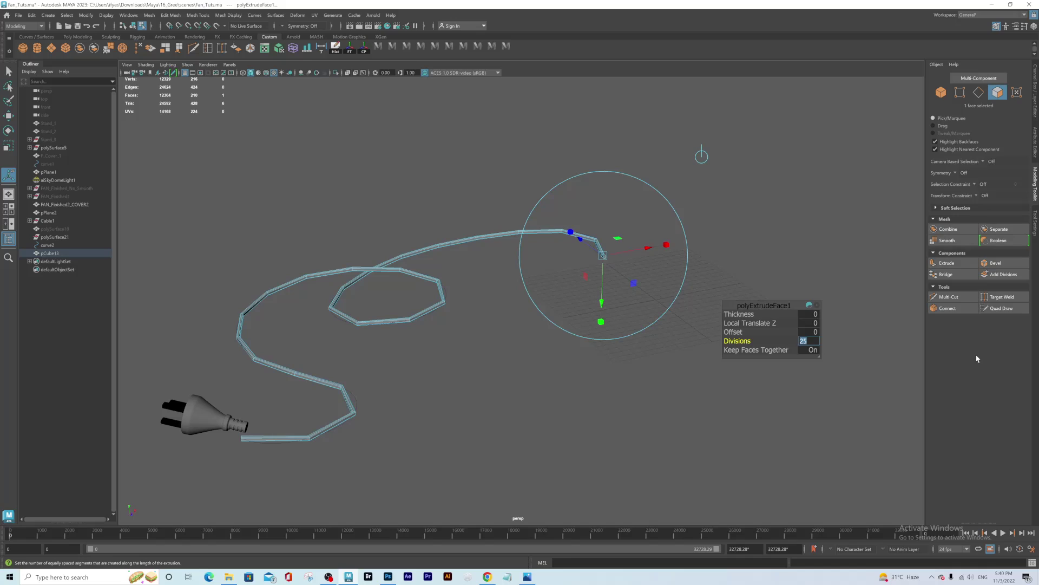
pyautogui.press('Return')
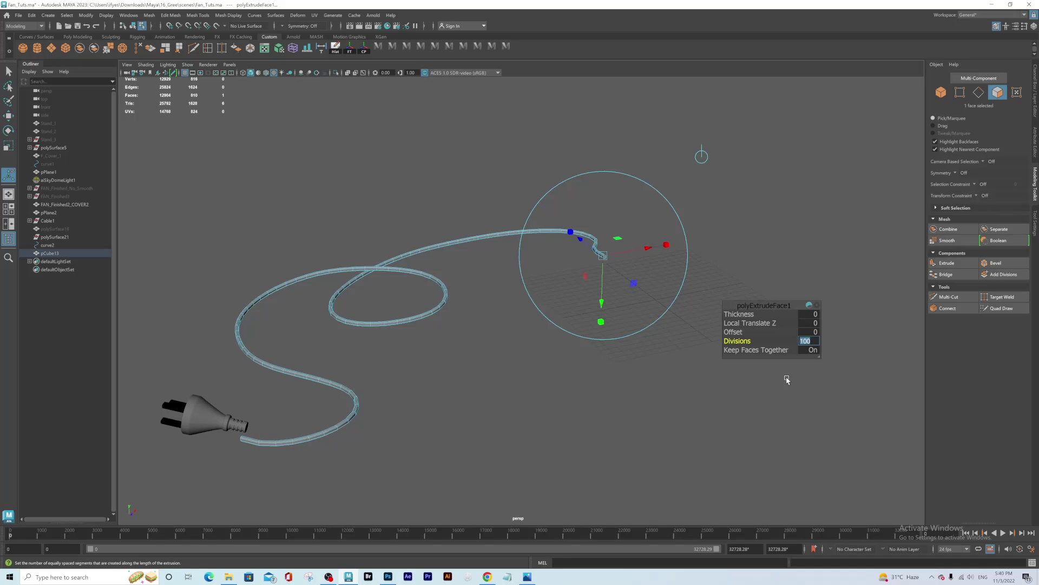
# - Delete the cable mesh's cap face at the end opposite the plug
pyautogui.keyDown('alt'); pyautogui.moveTo(563, 284); pyautogui.dragTo(499, 251); pyautogui.keyUp('alt')
pyautogui.moveTo(500, 251); pyautogui.dragTo(538, 226, button='right')
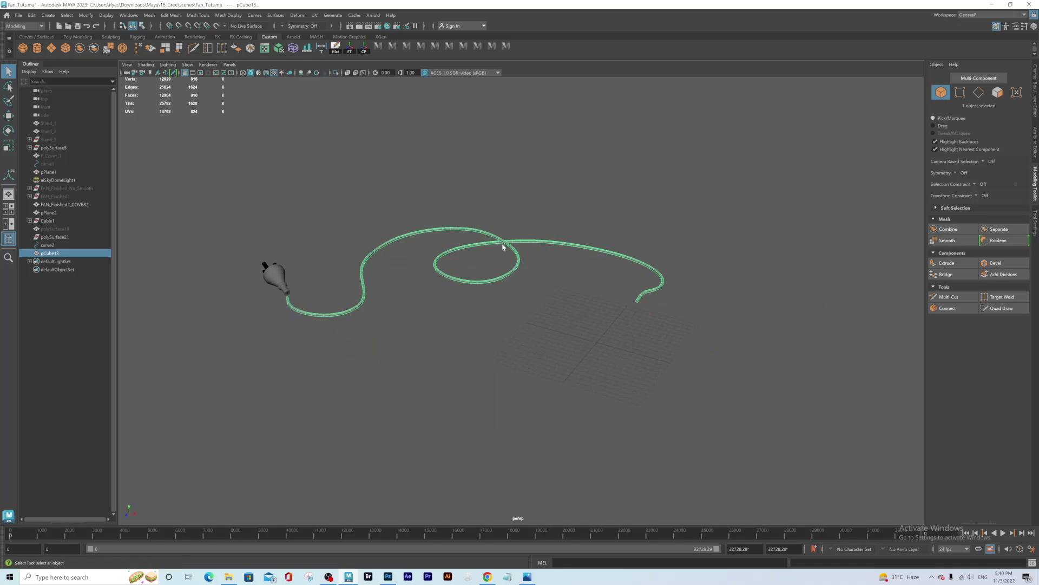
pyautogui.click(496, 236)
pyautogui.click(477, 231)
pyautogui.keyDown('alt'); pyautogui.moveTo(454, 283); pyautogui.dragTo(525, 269); pyautogui.keyUp('alt')
pyautogui.keyDown('alt'); pyautogui.moveTo(614, 272); pyautogui.dragTo(534, 234); pyautogui.keyUp('alt')
pyautogui.keyDown('alt'); pyautogui.moveTo(534, 234); pyautogui.dragTo(482, 239, button='right'); pyautogui.keyUp('alt')
pyautogui.moveTo(413, 191); pyautogui.dragTo(478, 261)
pyautogui.press('Delete')
# - Delete the cable mesh's cap face at the plug end, using wireframe display to reach it
pyautogui.keyDown('alt'); pyautogui.moveTo(533, 295); pyautogui.dragTo(236, 225, button='right'); pyautogui.keyUp('alt')
pyautogui.keyDown('alt'); pyautogui.moveTo(579, 416); pyautogui.dragTo(456, 238, button='middle'); pyautogui.keyUp('alt')
pyautogui.scroll(4, 448, 360)
pyautogui.press('4')
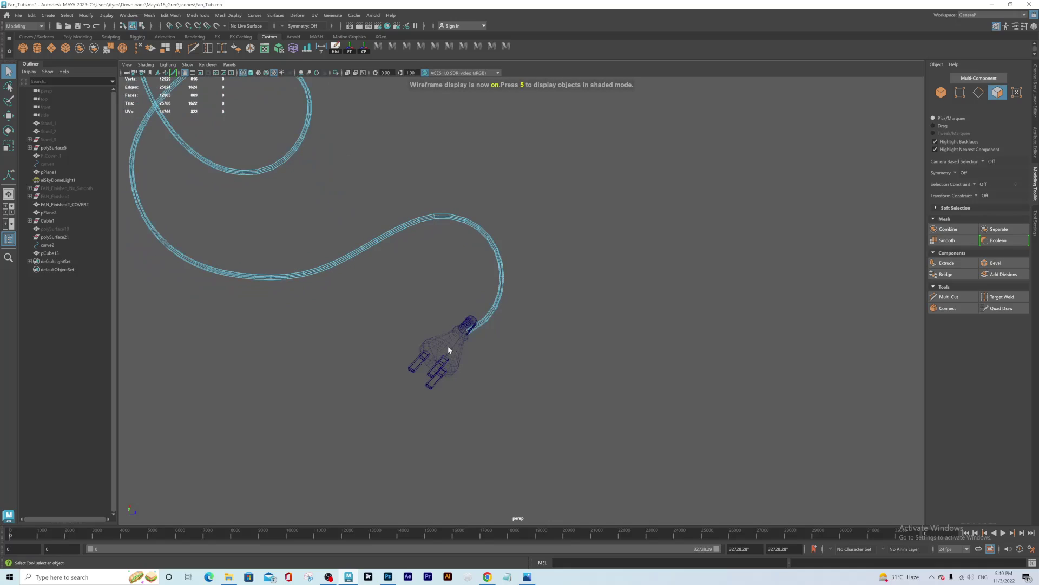
pyautogui.moveTo(462, 347); pyautogui.dragTo(465, 345)
pyautogui.moveTo(526, 304); pyautogui.dragTo(483, 334)
pyautogui.click(483, 334)
# - Turn on smooth mesh preview for the cable and return to shaded display in object mode
pyautogui.moveTo(467, 223); pyautogui.dragTo(488, 215, button='right')
pyautogui.press('3')
pyautogui.press('F9')
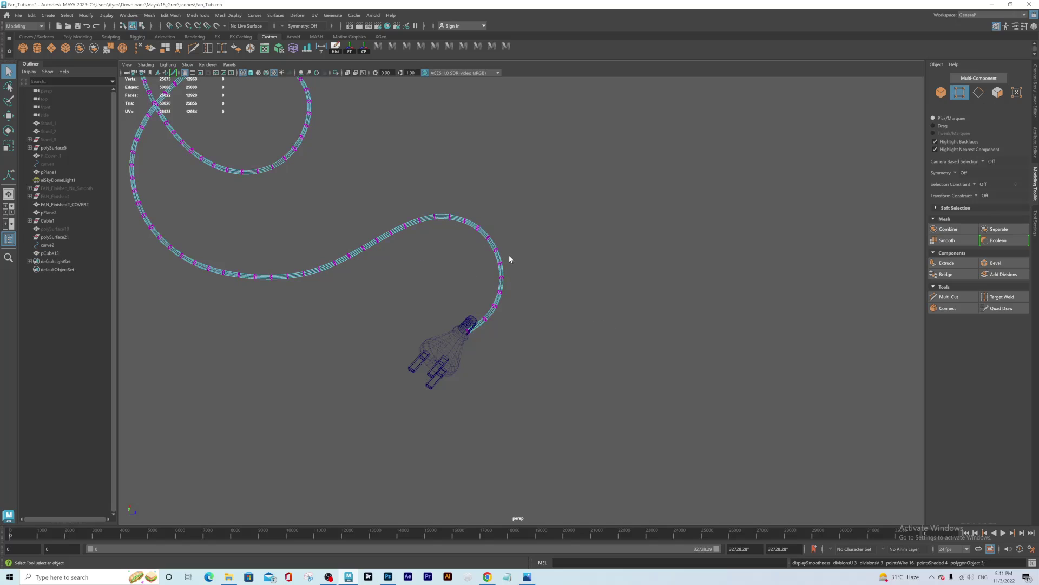
pyautogui.moveTo(489, 238); pyautogui.dragTo(505, 220, button='right')
pyautogui.press('5')
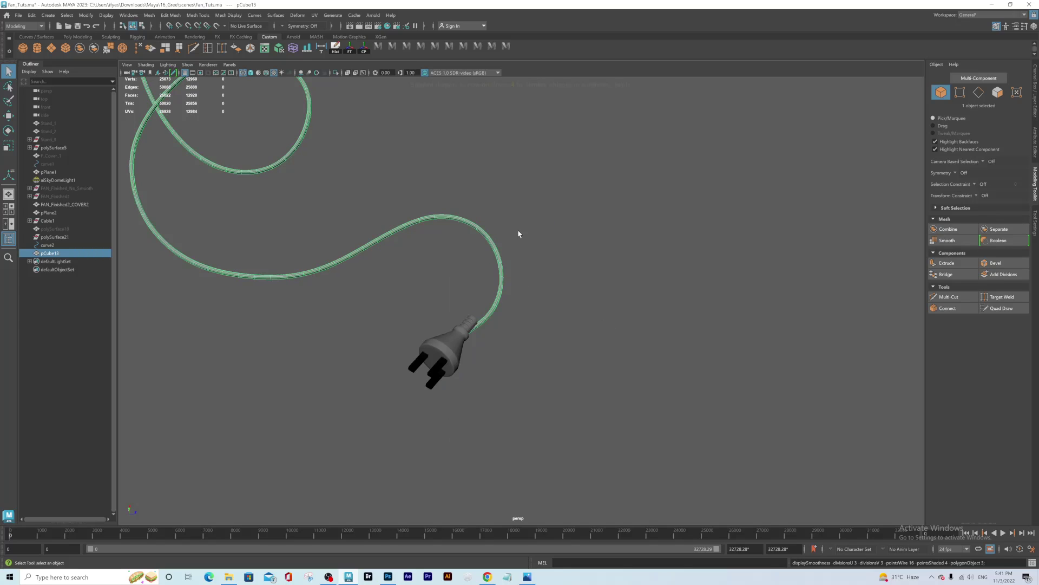
pyautogui.click(541, 326)
# - Unhide the FAN_Finished1 group to bring the tower fan back into the scene
pyautogui.scroll(-5, 576, 315)
pyautogui.keyDown('alt'); pyautogui.moveTo(563, 309); pyautogui.dragTo(389, 217); pyautogui.keyUp('alt')
pyautogui.keyDown('alt'); pyautogui.moveTo(608, 255); pyautogui.dragTo(379, 330, button='middle'); pyautogui.keyUp('alt')
pyautogui.keyDown('alt'); pyautogui.moveTo(560, 269); pyautogui.dragTo(381, 297); pyautogui.keyUp('alt')
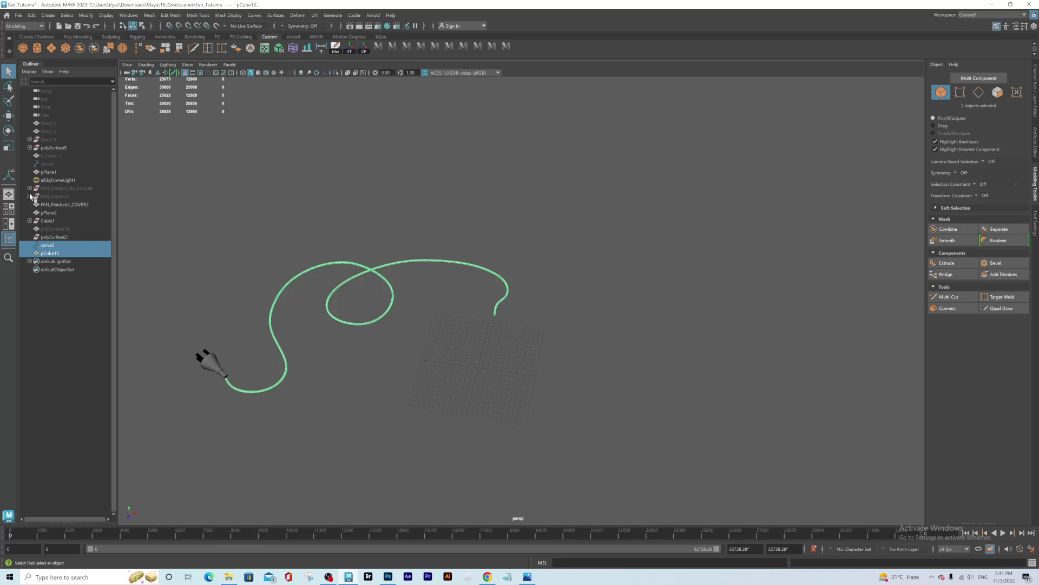
pyautogui.click(65, 196)
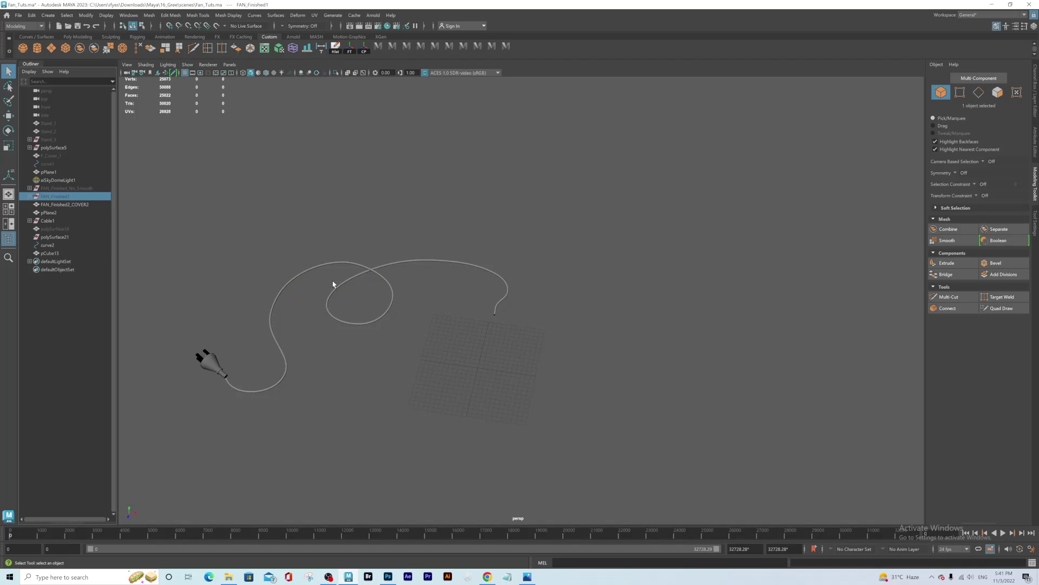
pyautogui.hotkey('shift', 'h')
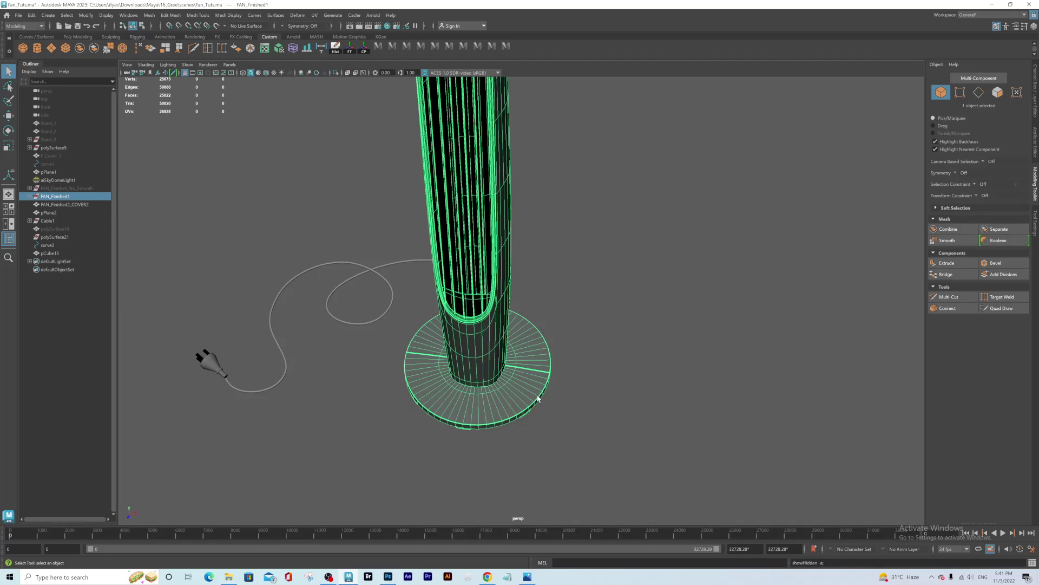
# - Raise the cable mesh together with its curve to about 1.20 in Y at the fan base
pyautogui.keyDown('alt'); pyautogui.moveTo(534, 354); pyautogui.dragTo(459, 327, button='right'); pyautogui.keyUp('alt')
pyautogui.keyDown('alt'); pyautogui.moveTo(459, 327); pyautogui.dragTo(406, 350); pyautogui.keyUp('alt')
pyautogui.keyDown('alt'); pyautogui.moveTo(406, 350); pyautogui.dragTo(378, 362, button='right'); pyautogui.keyUp('alt')
pyautogui.keyDown('alt'); pyautogui.moveTo(379, 362); pyautogui.dragTo(427, 330, button='middle'); pyautogui.keyUp('alt')
pyautogui.keyDown('alt'); pyautogui.moveTo(427, 330); pyautogui.dragTo(386, 350); pyautogui.keyUp('alt')
pyautogui.keyDown('alt'); pyautogui.moveTo(385, 351); pyautogui.dragTo(421, 354, button='middle'); pyautogui.keyUp('alt')
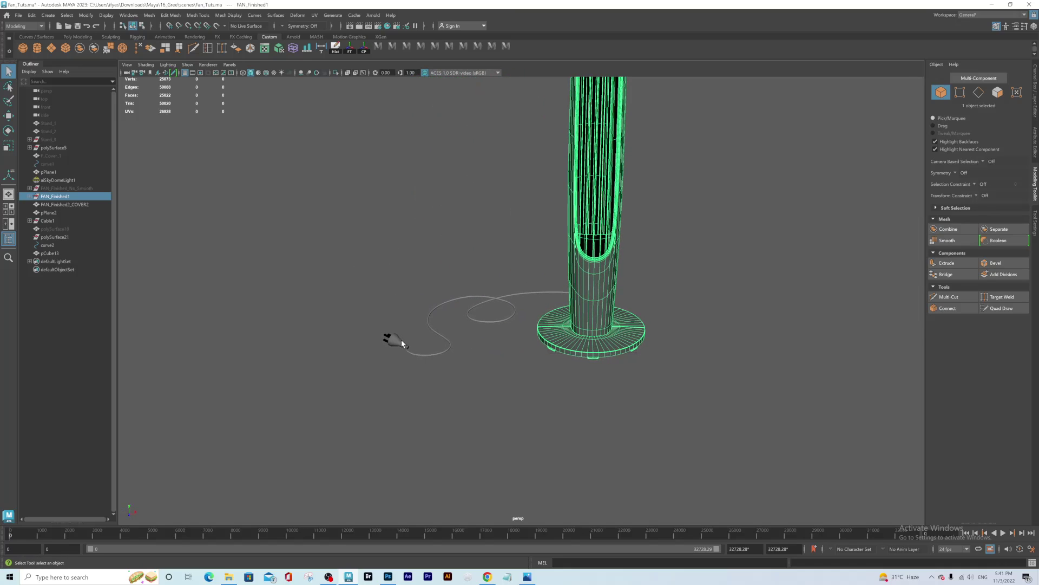
pyautogui.scroll(3, 412, 344)
pyautogui.click(427, 344)
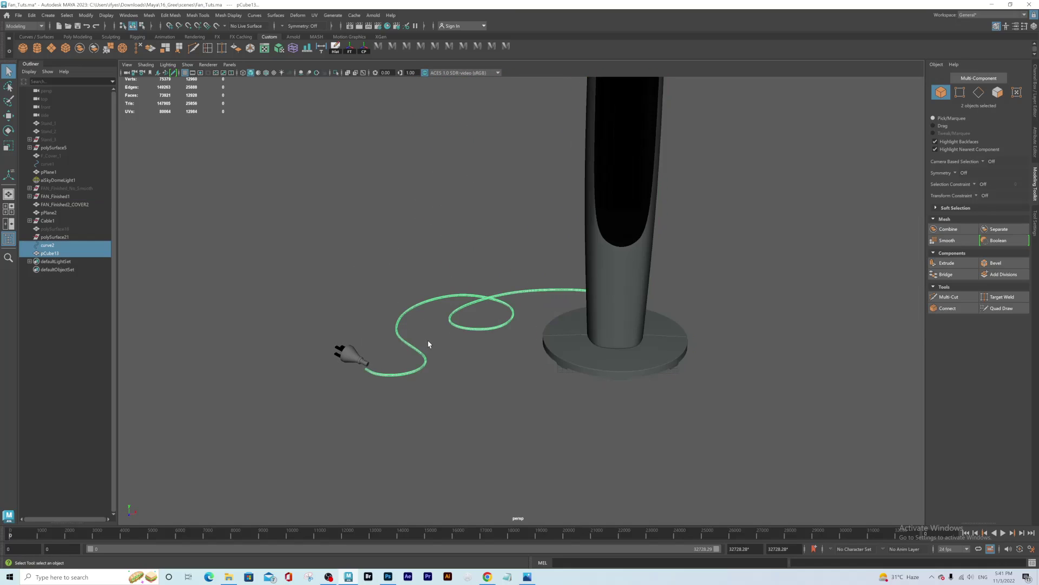
pyautogui.press('w')
pyautogui.moveTo(618, 246); pyautogui.dragTo(622, 240)
pyautogui.keyDown('alt'); pyautogui.moveTo(319, 372); pyautogui.dragTo(344, 373); pyautogui.keyUp('alt')
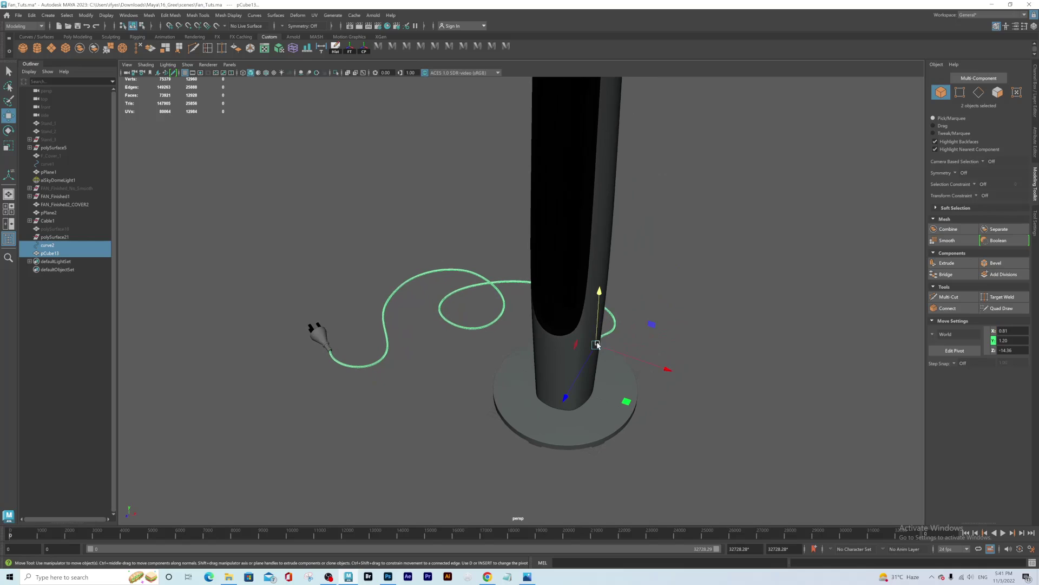
# - Nudge the cable and its curve along Z to about -14.49 towards the fan base
pyautogui.moveTo(567, 398); pyautogui.dragTo(568, 397)
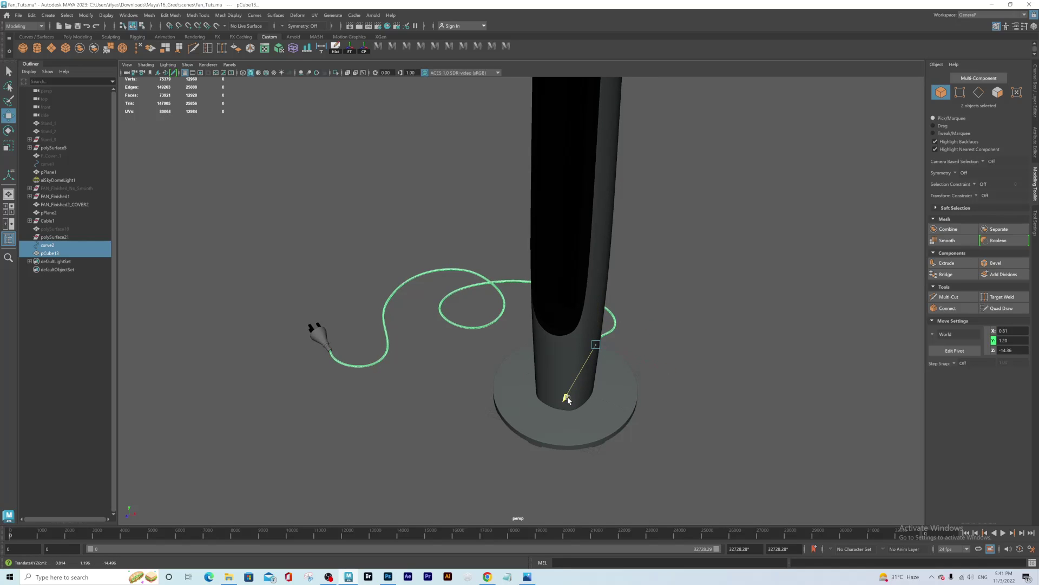
pyautogui.moveTo(568, 400); pyautogui.dragTo(568, 400, button='middle')
pyautogui.keyDown('alt'); pyautogui.moveTo(435, 357); pyautogui.dragTo(638, 399); pyautogui.keyUp('alt')
pyautogui.click(638, 399)
pyautogui.keyDown('alt'); pyautogui.moveTo(680, 362); pyautogui.dragTo(389, 277); pyautogui.keyUp('alt')
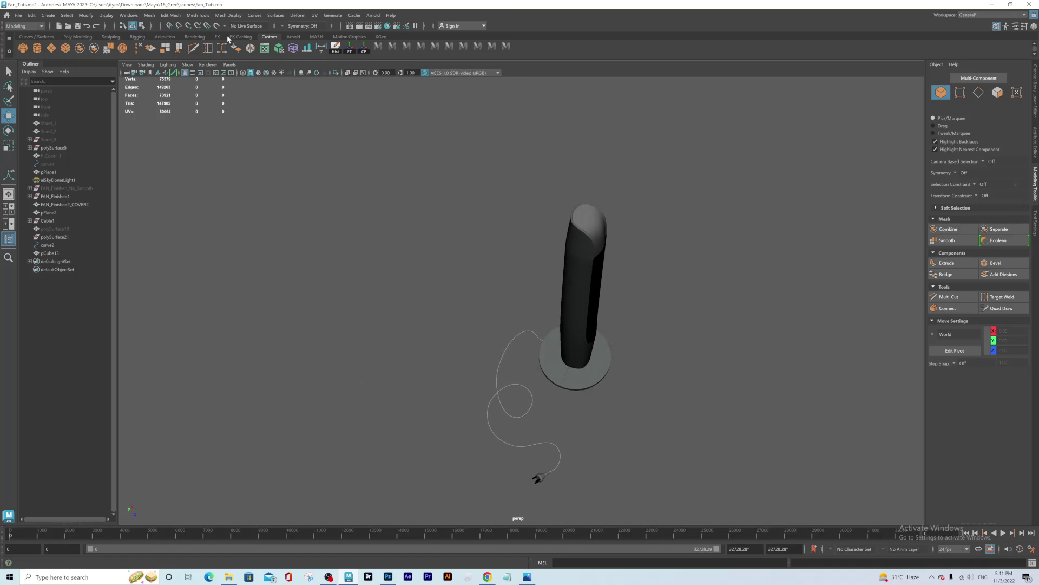
# - Create a polygon cube and move it to about -17.52 in Z, behind the fan base where the cable starts
pyautogui.click(66, 48)
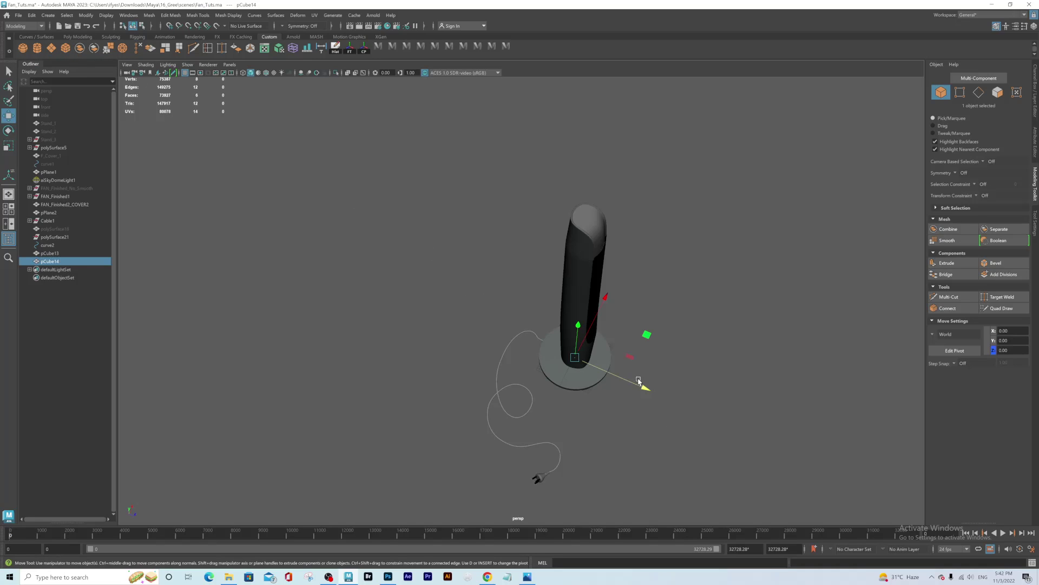
pyautogui.moveTo(647, 389); pyautogui.dragTo(608, 372)
pyautogui.keyDown('alt'); pyautogui.moveTo(525, 352); pyautogui.dragTo(463, 337); pyautogui.keyUp('alt')
pyautogui.keyDown('alt'); pyautogui.moveTo(463, 337); pyautogui.dragTo(669, 405, button='right'); pyautogui.keyUp('alt')
pyautogui.keyDown('alt'); pyautogui.moveTo(483, 402); pyautogui.dragTo(540, 253, button='middle'); pyautogui.keyUp('alt')
pyautogui.keyDown('alt'); pyautogui.moveTo(674, 303); pyautogui.dragTo(602, 341); pyautogui.keyUp('alt')
pyautogui.keyDown('alt'); pyautogui.moveTo(519, 324); pyautogui.dragTo(448, 341, button='middle'); pyautogui.keyUp('alt')
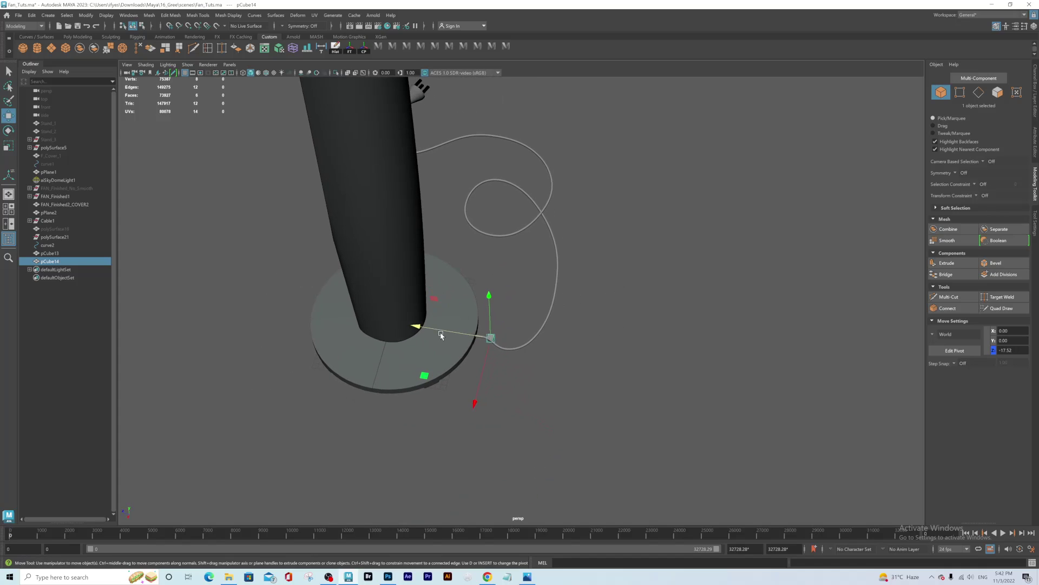
pyautogui.keyDown('alt'); pyautogui.moveTo(448, 341); pyautogui.dragTo(518, 372, button='right'); pyautogui.keyUp('alt')
pyautogui.keyDown('alt'); pyautogui.moveTo(518, 372); pyautogui.dragTo(464, 355); pyautogui.keyUp('alt')
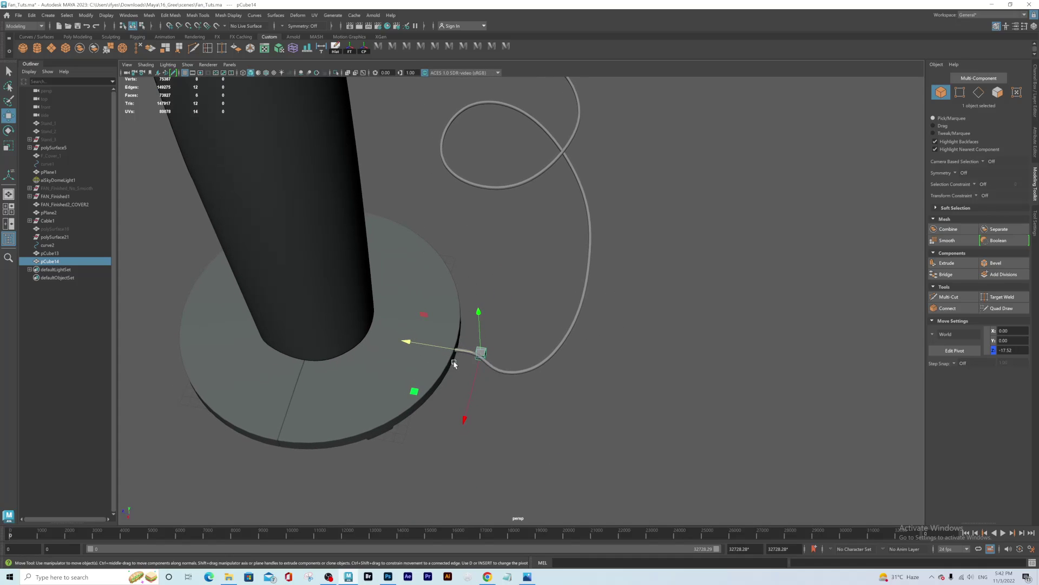
# - Scale the cube to 0.5 on all axes and stretch it along Z into a thin bar
pyautogui.click(1036, 103)
pyautogui.moveTo(1014, 127); pyautogui.dragTo(1015, 139)
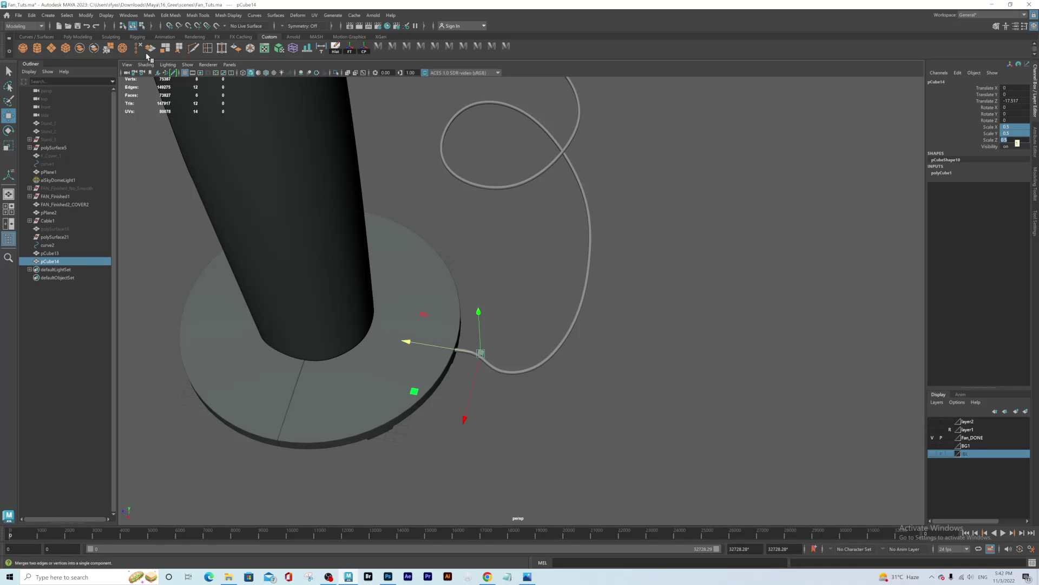
pyautogui.click(8, 145)
pyautogui.keyDown('alt'); pyautogui.moveTo(458, 298); pyautogui.dragTo(440, 288, button='middle'); pyautogui.keyUp('alt')
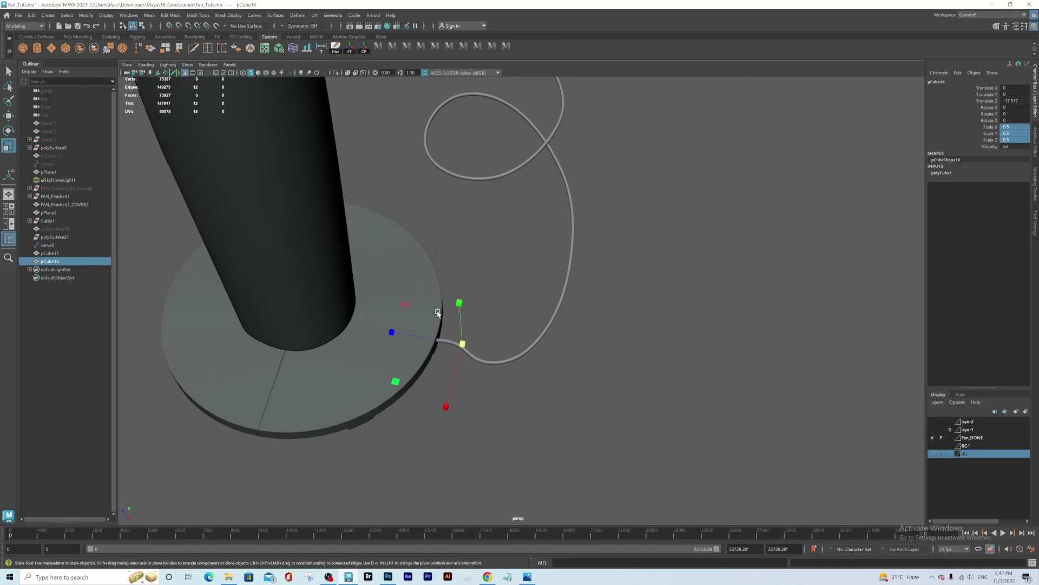
pyautogui.moveTo(392, 332); pyautogui.dragTo(262, 311)
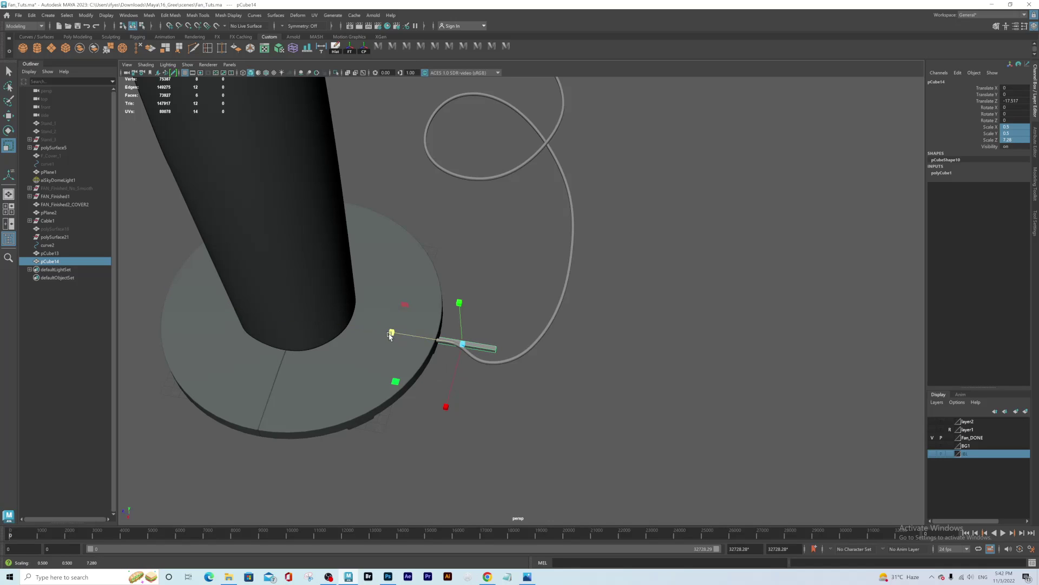
pyautogui.moveTo(393, 333)
pyautogui.mouseDown()
pyautogui.moveTo(373, 326)
pyautogui.moveTo(411, 340)
pyautogui.mouseUp()
# - Lengthen the bar by moving its outer end vertices along Z away from the fan base
pyautogui.moveTo(482, 347); pyautogui.dragTo(439, 345, button='right')
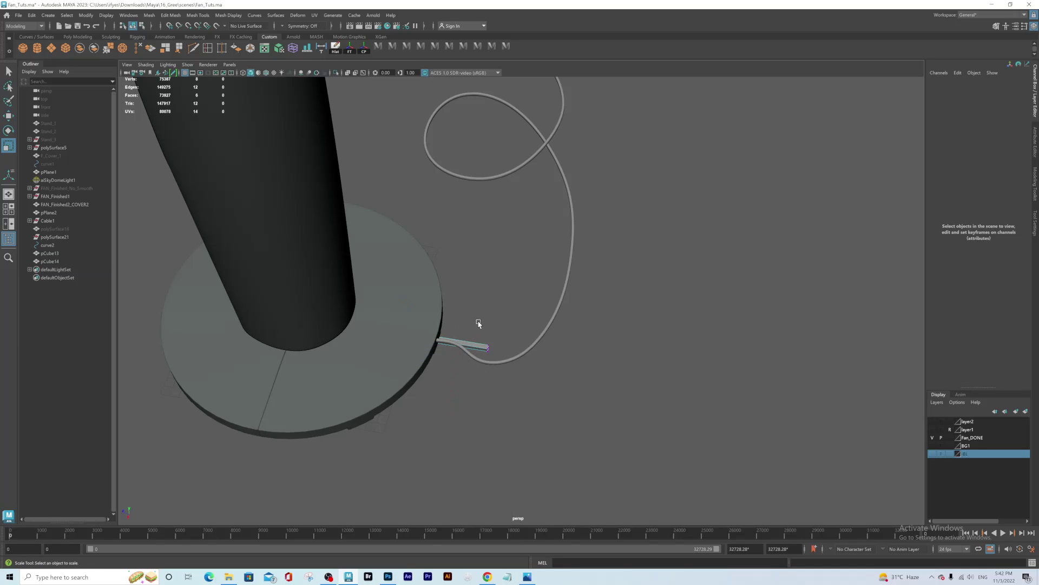
pyautogui.moveTo(478, 324); pyautogui.dragTo(509, 380)
pyautogui.press('w')
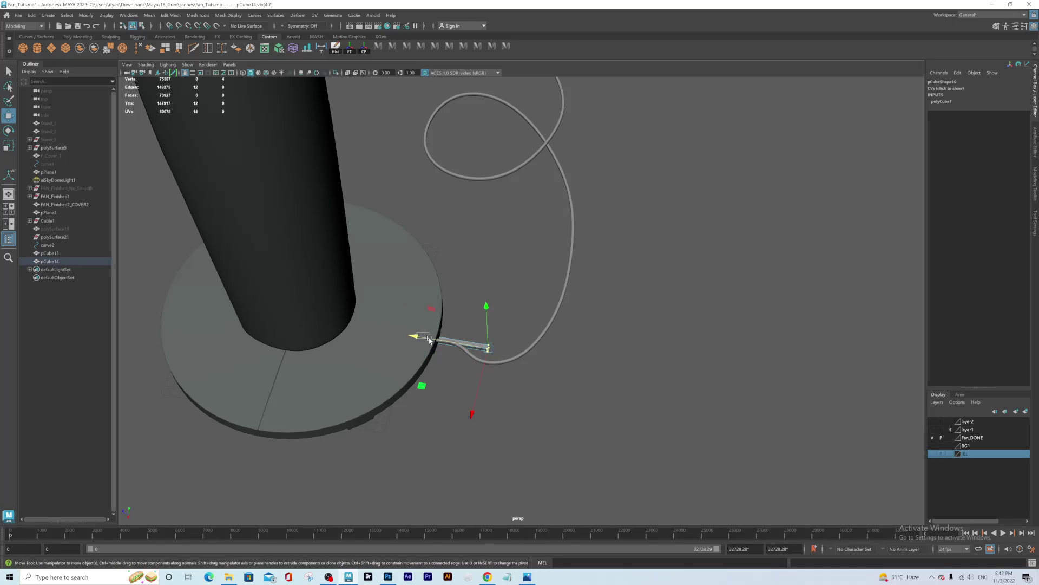
pyautogui.moveTo(424, 340); pyautogui.dragTo(508, 357)
pyautogui.keyDown('alt'); pyautogui.moveTo(485, 339); pyautogui.dragTo(582, 335, button='right'); pyautogui.keyUp('alt')
pyautogui.moveTo(552, 380); pyautogui.dragTo(556, 368, button='right')
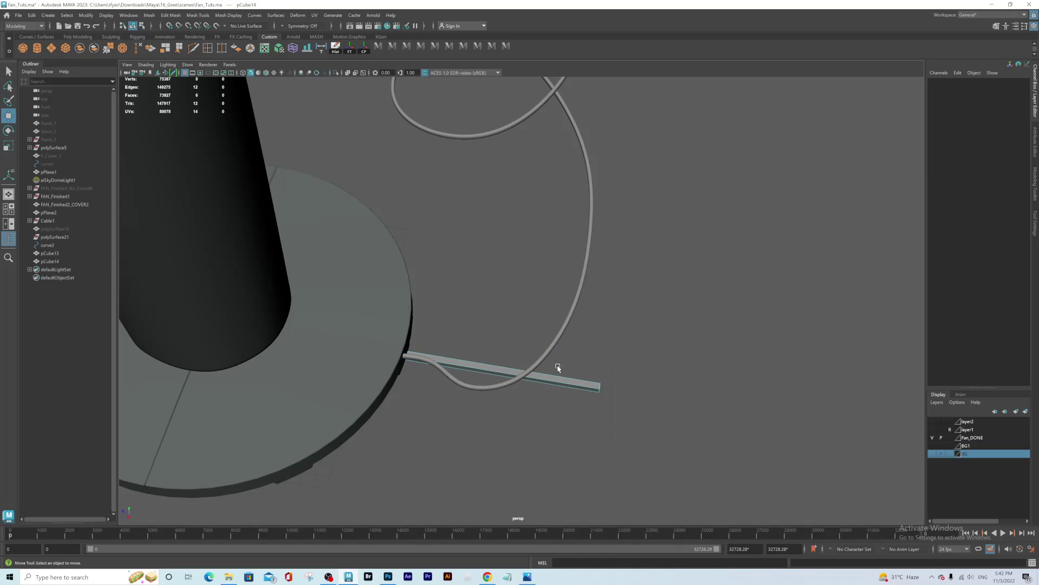
# - Delete the bar's unwanted faces, keeping only one long face and the outer end face
pyautogui.moveTo(563, 379); pyautogui.dragTo(569, 383)
pyautogui.press('Delete')
pyautogui.click(566, 380)
pyautogui.keyDown('alt'); pyautogui.moveTo(604, 388); pyautogui.dragTo(553, 379); pyautogui.keyUp('alt')
pyautogui.moveTo(487, 323); pyautogui.dragTo(416, 385)
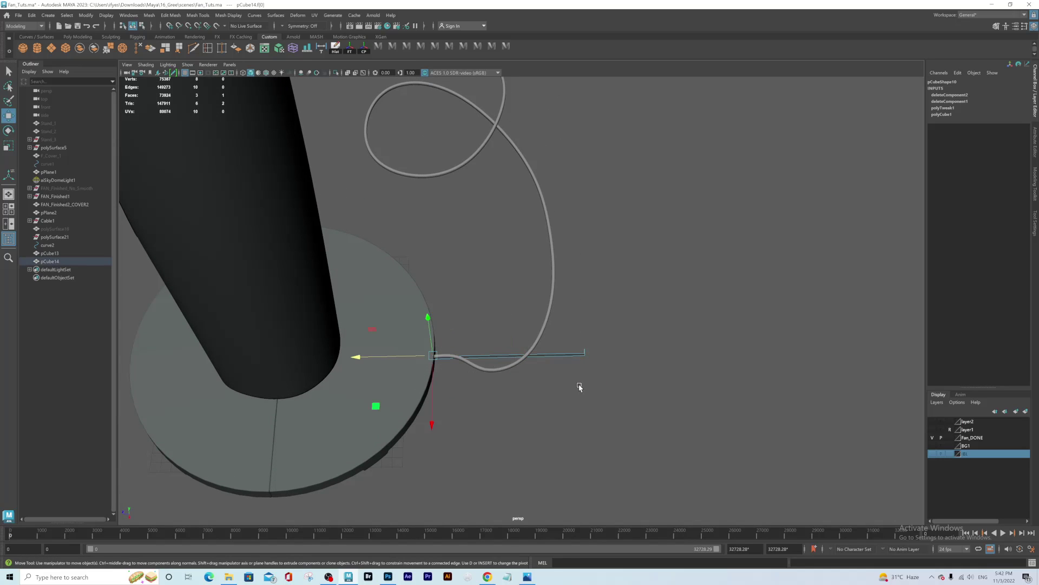
pyautogui.press('Delete')
# - Stretch the outer end face by moving its free edge along X to about -16.13, forming an L-shaped strip
pyautogui.keyDown('alt'); pyautogui.moveTo(611, 355); pyautogui.dragTo(457, 350); pyautogui.keyUp('alt')
pyautogui.keyDown('alt'); pyautogui.moveTo(457, 349); pyautogui.dragTo(529, 320, button='right'); pyautogui.keyUp('alt')
pyautogui.click(531, 406)
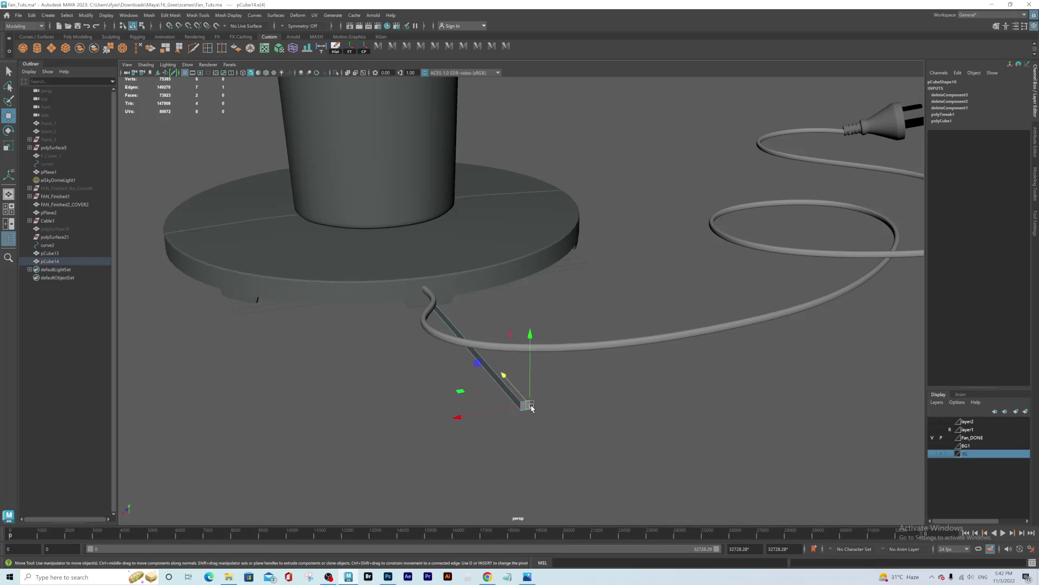
pyautogui.keyDown('shift'); pyautogui.moveTo(460, 417); pyautogui.dragTo(757, 418); pyautogui.keyUp('shift')
pyautogui.keyDown('alt'); pyautogui.moveTo(758, 418); pyautogui.dragTo(515, 333, button='right'); pyautogui.keyUp('alt')
pyautogui.keyDown('alt'); pyautogui.moveTo(514, 333); pyautogui.dragTo(626, 351); pyautogui.keyUp('alt')
pyautogui.keyDown('alt'); pyautogui.moveTo(531, 381); pyautogui.dragTo(585, 312, button='middle'); pyautogui.keyUp('alt')
pyautogui.keyDown('alt'); pyautogui.moveTo(585, 312); pyautogui.dragTo(565, 308); pyautogui.keyUp('alt')
pyautogui.keyDown('alt'); pyautogui.moveTo(545, 328); pyautogui.dragTo(545, 301, button='middle'); pyautogui.keyUp('alt')
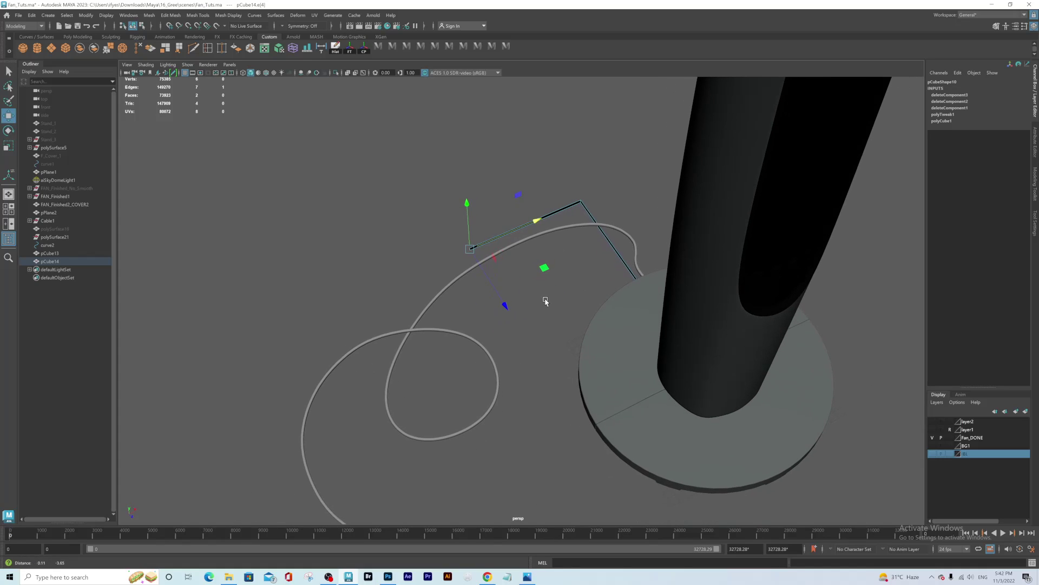
# - Extrude the strip's free edge twice, first along Z parallel to the initial bar, and then back along X towards it
pyautogui.click(1036, 184)
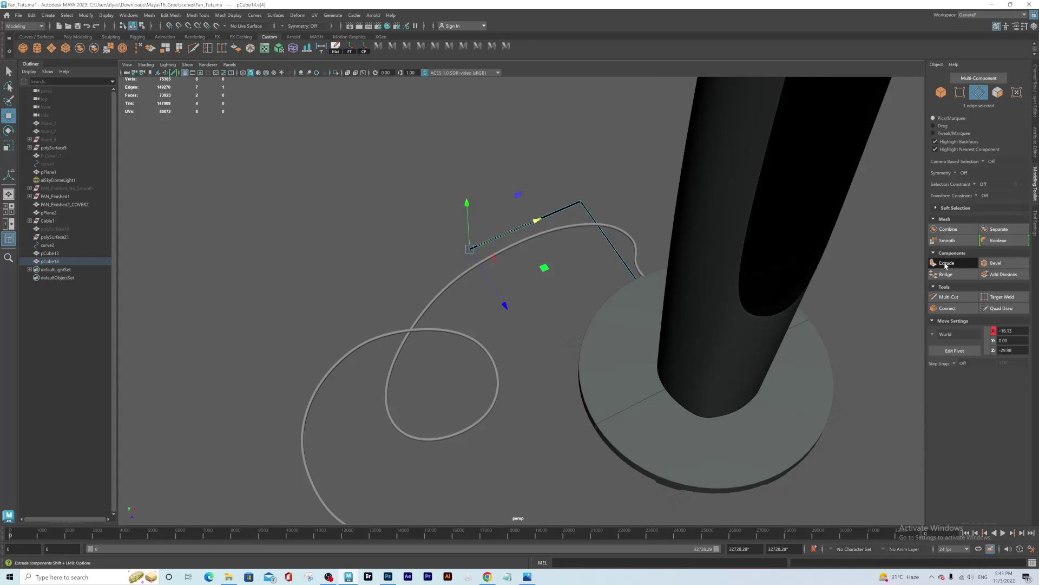
pyautogui.click(947, 262)
pyautogui.click(568, 153)
pyautogui.moveTo(499, 290); pyautogui.dragTo(529, 334)
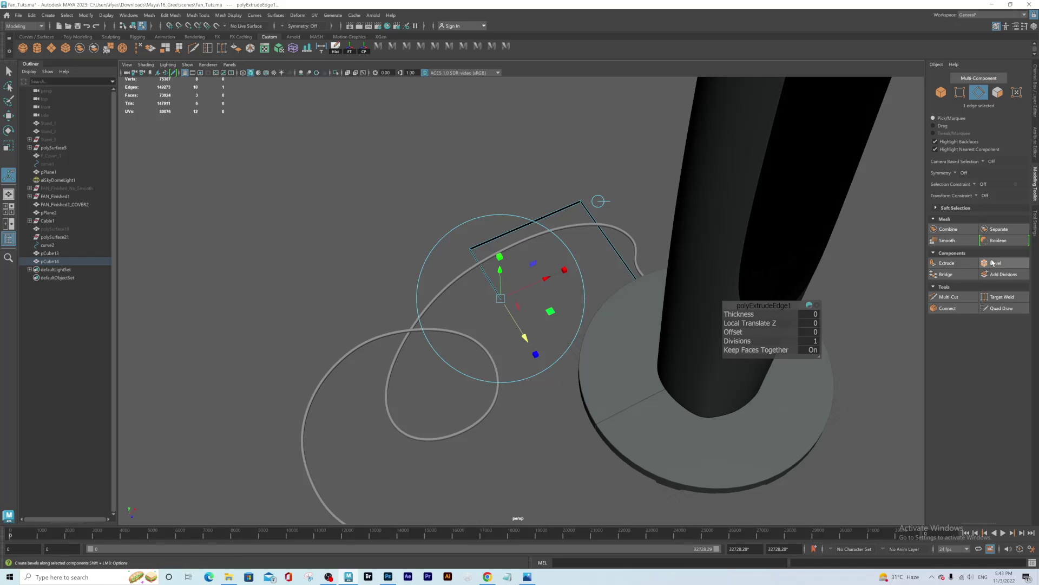
pyautogui.click(951, 264)
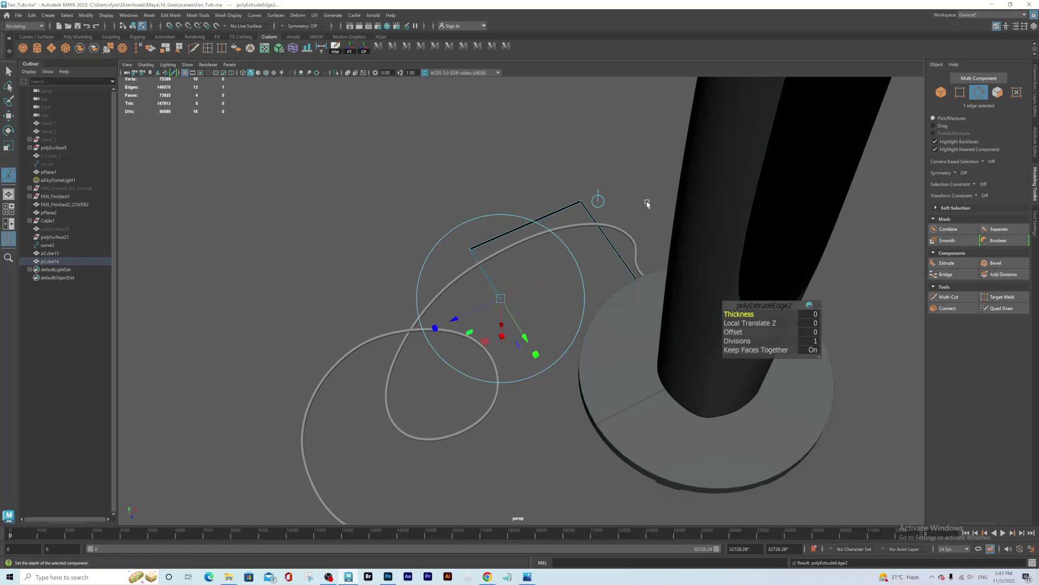
pyautogui.click(599, 202)
pyautogui.moveTo(546, 279); pyautogui.dragTo(594, 270)
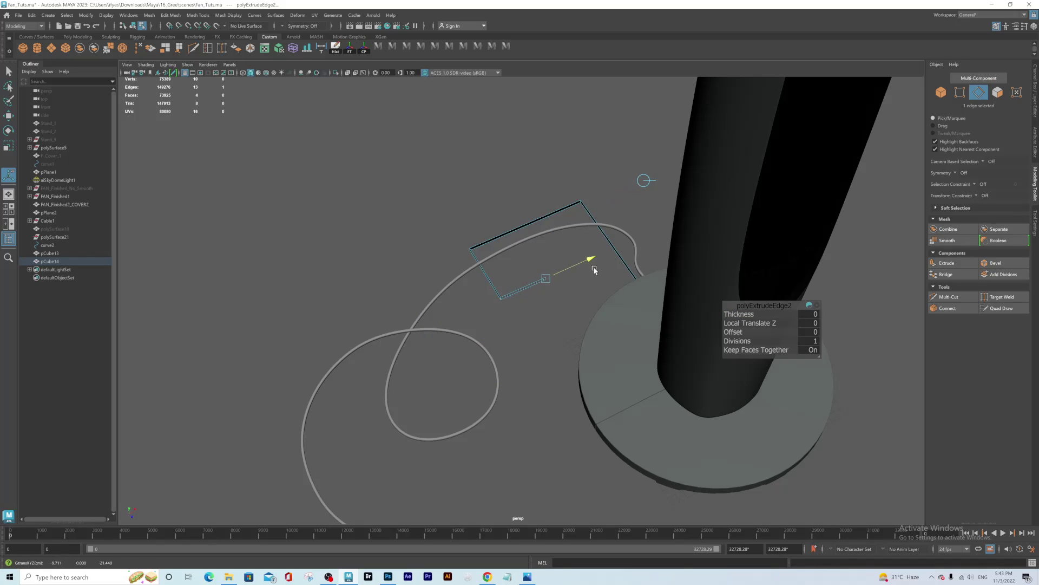
# - Extrude the free edge back across the existing strip along Z, and then along X in a long segment away from the fan
pyautogui.click(950, 264)
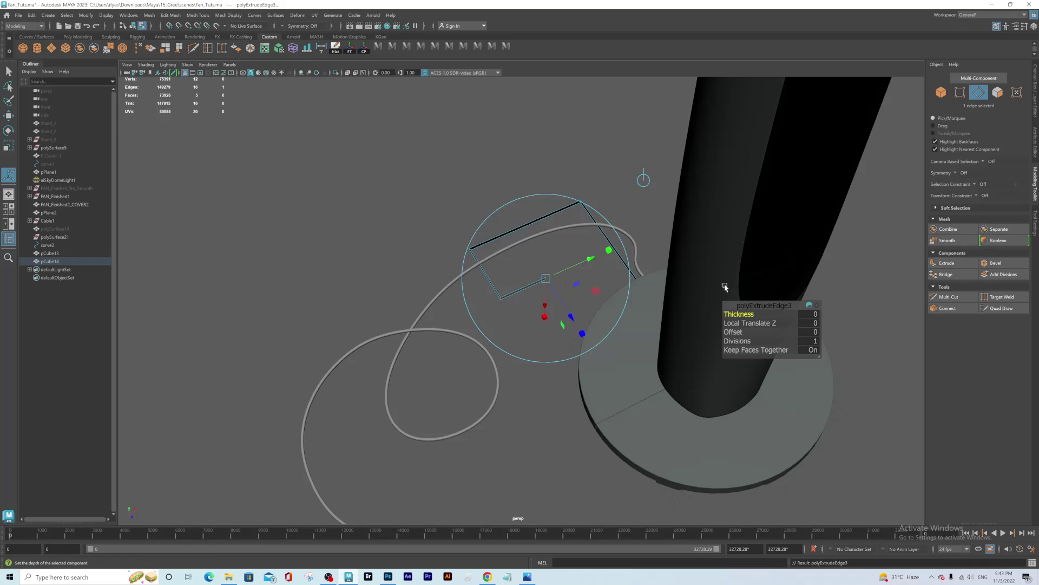
pyautogui.moveTo(570, 315); pyautogui.dragTo(518, 237)
pyautogui.click(952, 264)
pyautogui.moveTo(539, 180); pyautogui.dragTo(404, 249)
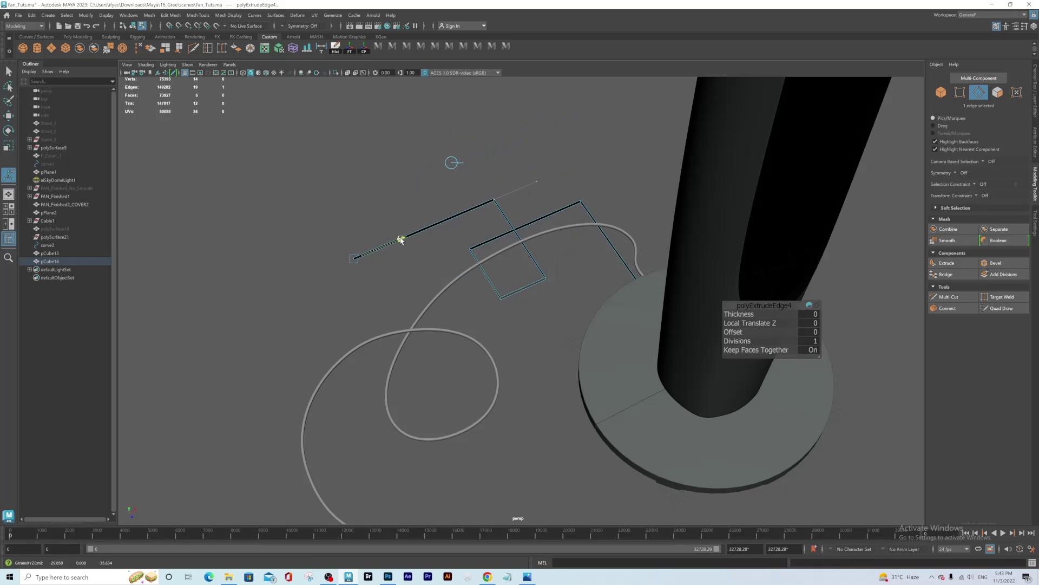
# - Extrude the free edge along Z to the cable's loop, and then along X past the loop, away from the fan
pyautogui.click(947, 262)
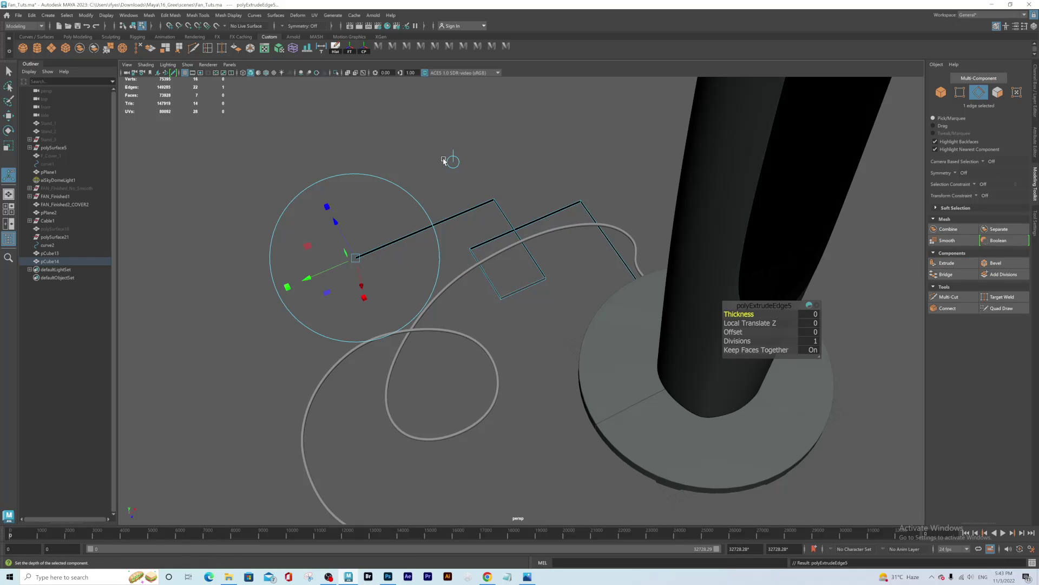
pyautogui.moveTo(379, 294); pyautogui.dragTo(449, 379)
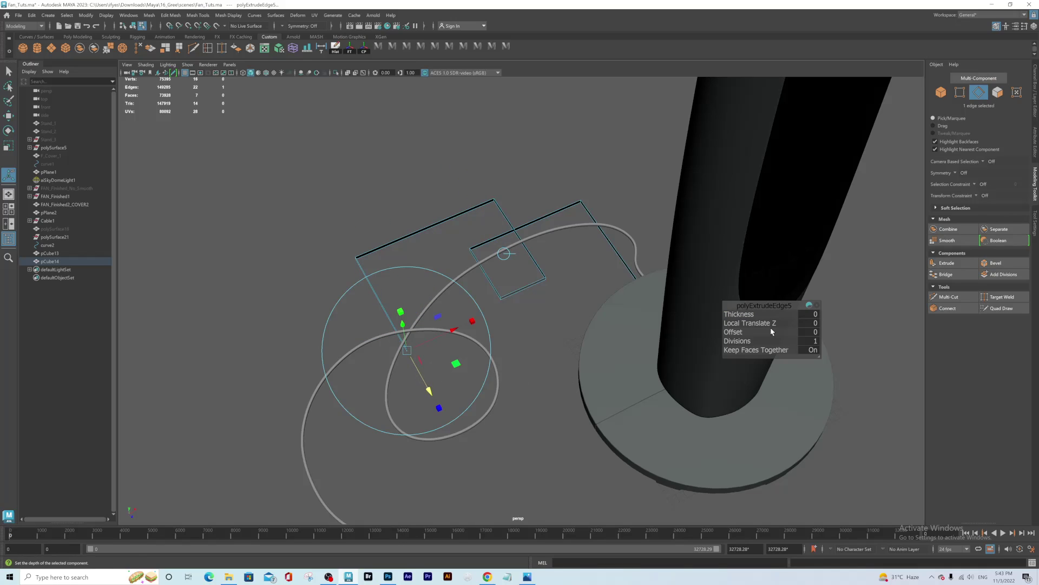
pyautogui.click(947, 263)
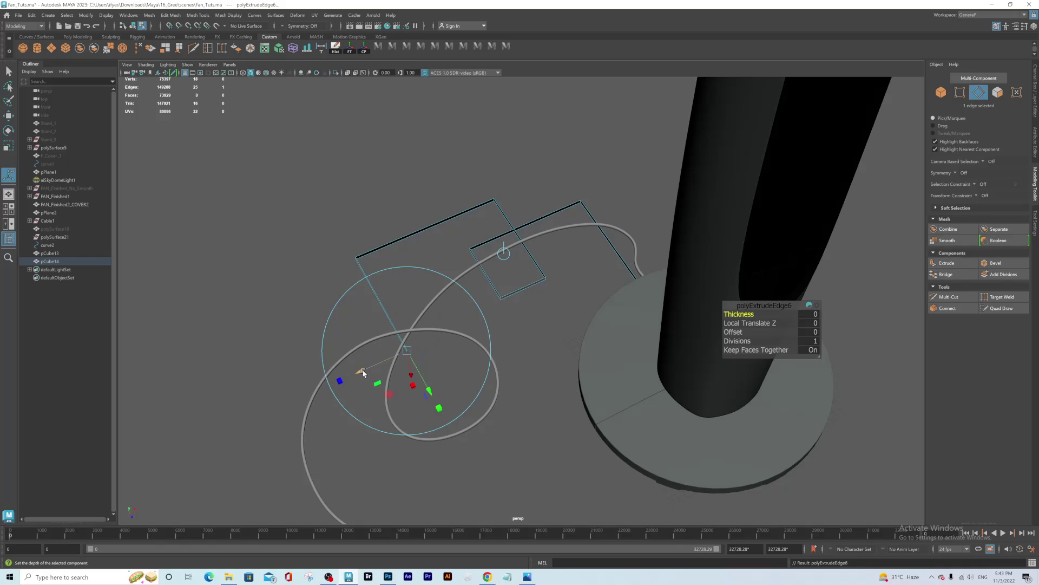
pyautogui.click(504, 255)
pyautogui.moveTo(451, 333); pyautogui.dragTo(287, 436)
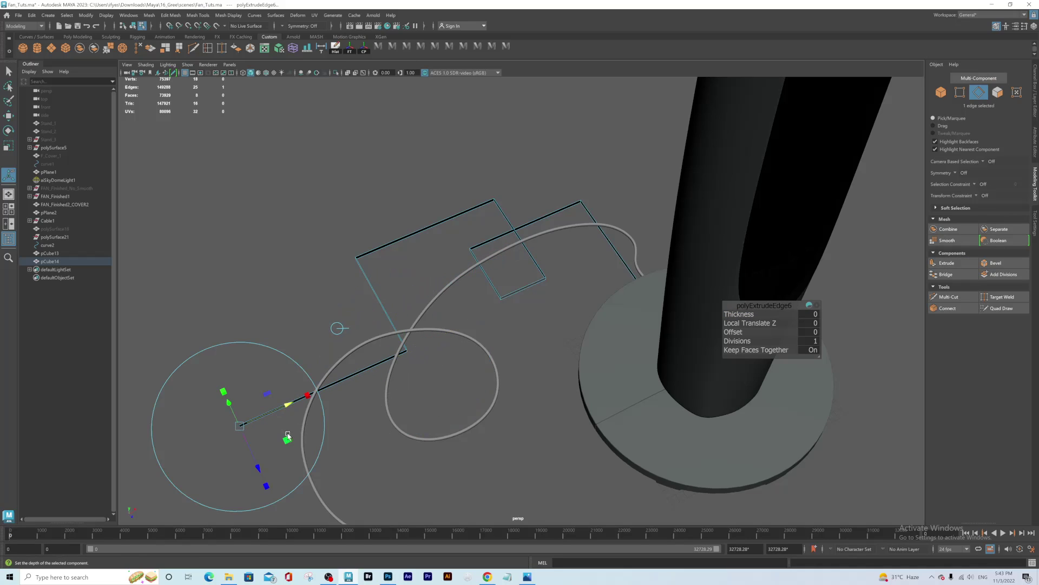
# - Extrude the free edge along Z towards the plug to form the strip's last segment
pyautogui.keyDown('alt'); pyautogui.moveTo(464, 340); pyautogui.dragTo(545, 202, button='middle'); pyautogui.keyUp('alt')
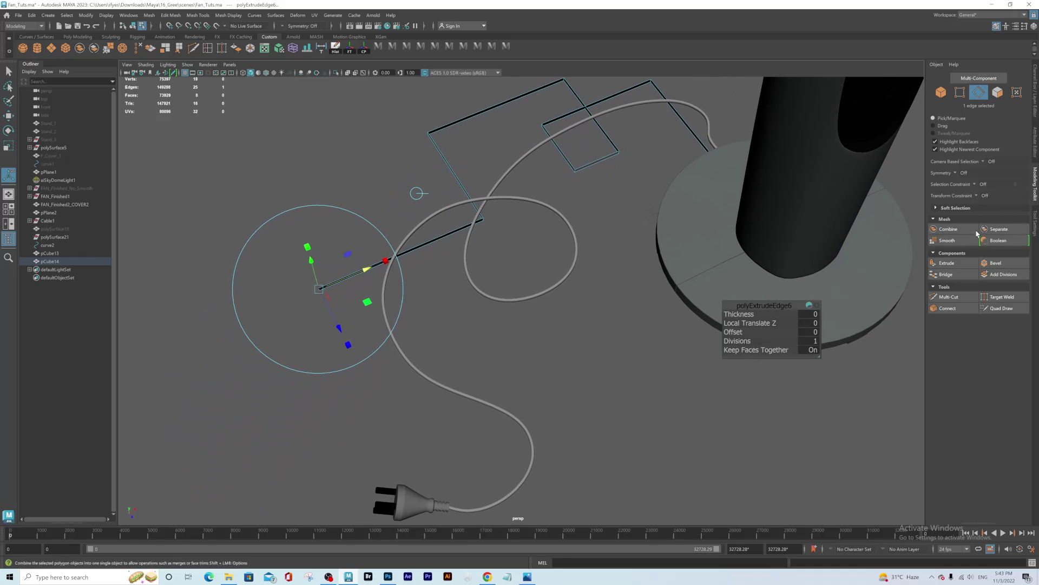
pyautogui.click(954, 267)
pyautogui.click(419, 194)
pyautogui.moveTo(337, 327)
pyautogui.mouseDown(button='middle')
pyautogui.moveTo(375, 355)
pyautogui.moveTo(353, 335)
pyautogui.mouseUp(button='middle')
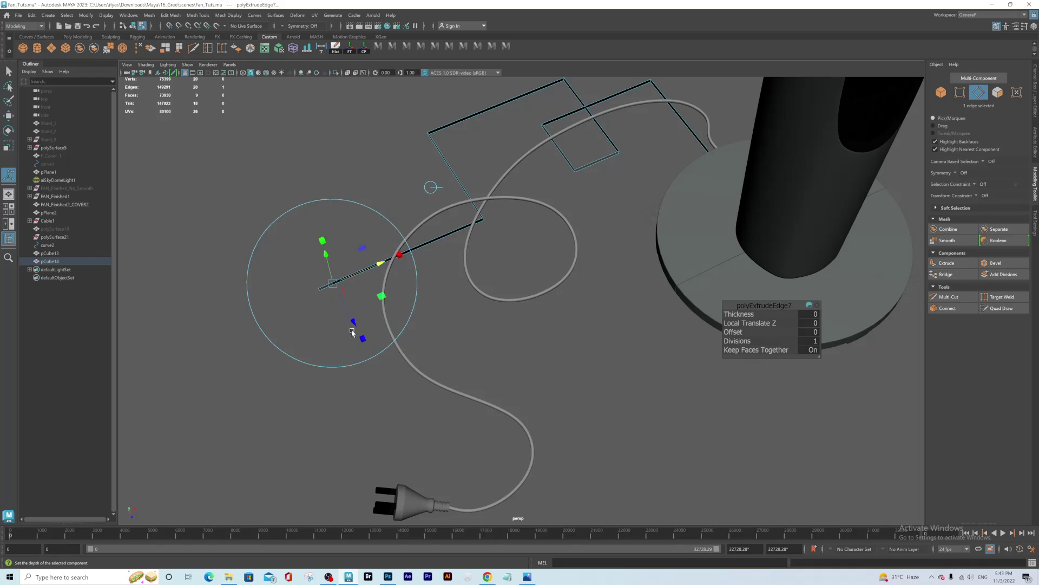
pyautogui.moveTo(354, 322); pyautogui.dragTo(423, 426)
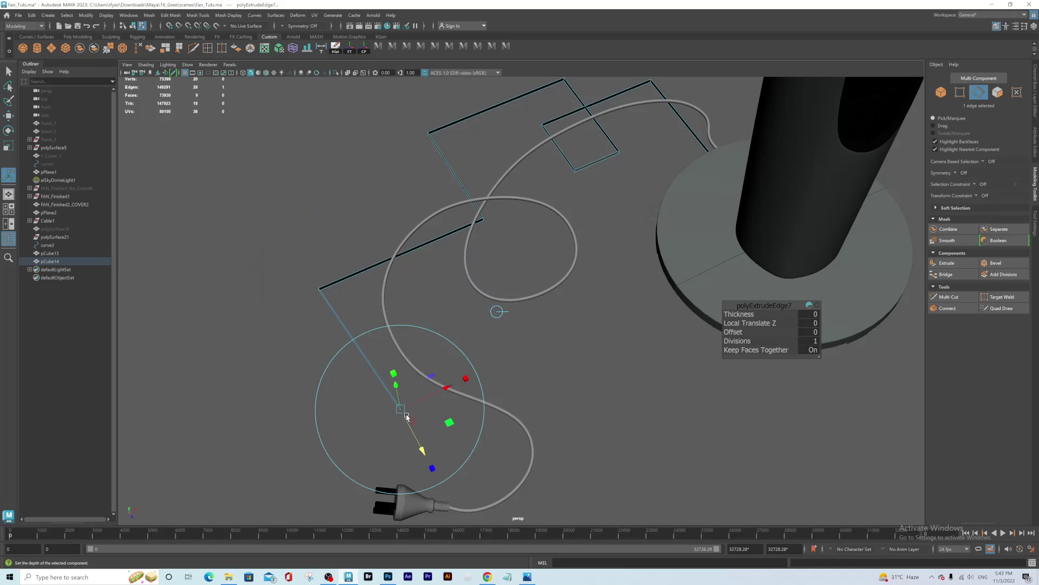
pyautogui.keyDown('alt'); pyautogui.moveTo(474, 372); pyautogui.dragTo(557, 225); pyautogui.keyUp('alt')
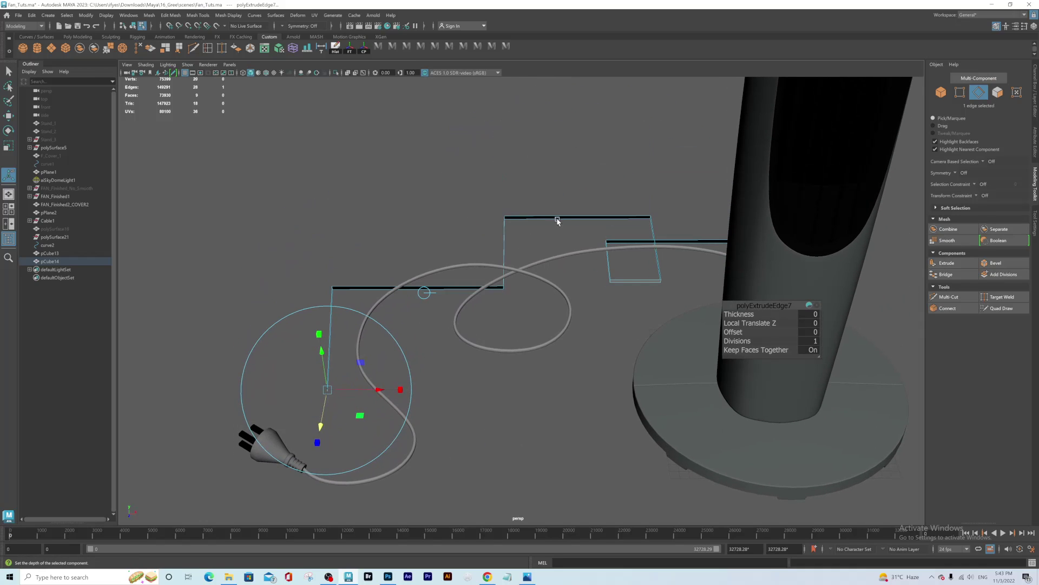
# - Raise the corner vertices of the crossing segment in Y so it clears the strip beneath, and return to edge selection
pyautogui.moveTo(560, 220); pyautogui.dragTo(600, 204, button='right')
pyautogui.keyDown('alt'); pyautogui.moveTo(601, 204); pyautogui.dragTo(584, 287); pyautogui.keyUp('alt')
pyautogui.moveTo(577, 277); pyautogui.dragTo(583, 260, button='right')
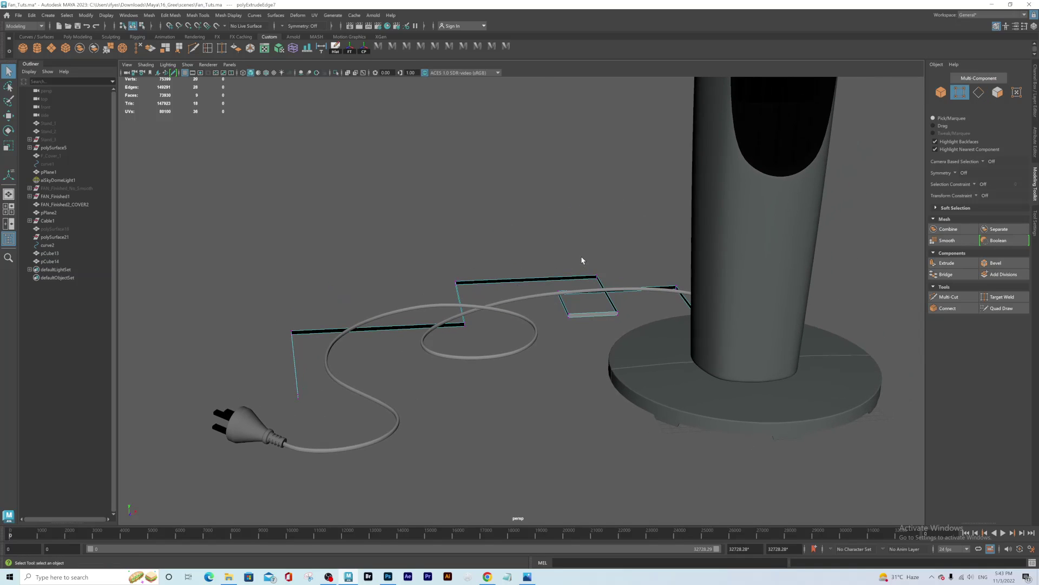
pyautogui.moveTo(607, 288); pyautogui.dragTo(607, 287)
pyautogui.press('w')
pyautogui.moveTo(600, 205); pyautogui.dragTo(600, 197)
pyautogui.moveTo(603, 326); pyautogui.dragTo(625, 303)
pyautogui.moveTo(621, 242); pyautogui.dragTo(620, 228)
pyautogui.keyDown('alt'); pyautogui.moveTo(549, 299); pyautogui.dragTo(544, 314); pyautogui.keyUp('alt')
pyautogui.moveTo(545, 245); pyautogui.dragTo(547, 221, button='right')
# - Try to bevel all of the strip's corner edges together
pyautogui.moveTo(606, 228); pyautogui.dragTo(626, 258)
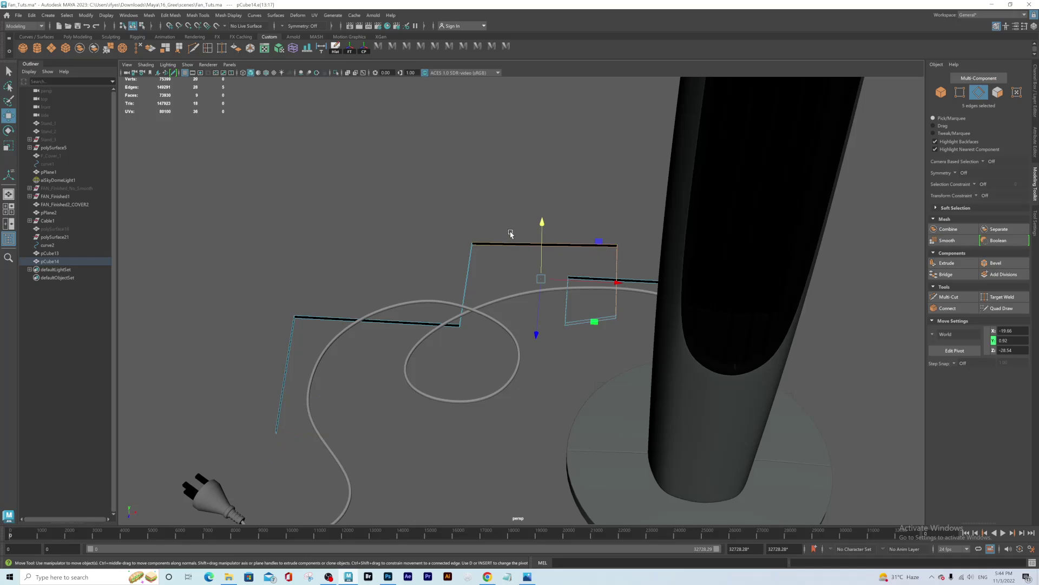
pyautogui.keyDown('ctrl'); pyautogui.moveTo(511, 233); pyautogui.dragTo(537, 292); pyautogui.keyUp('ctrl')
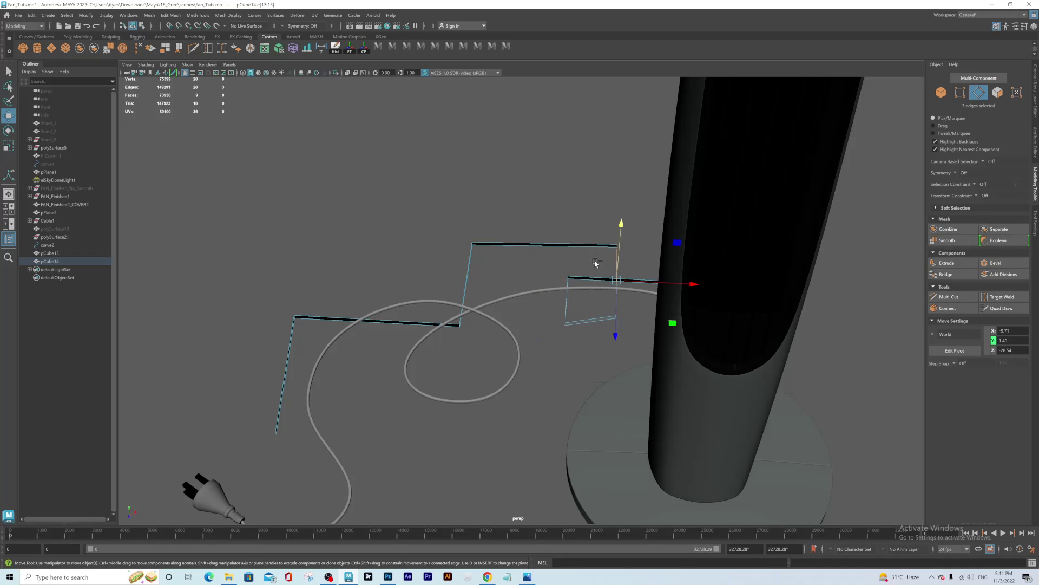
pyautogui.scroll(-3, 586, 374)
pyautogui.keyDown('alt'); pyautogui.moveTo(548, 346); pyautogui.dragTo(576, 326); pyautogui.keyUp('alt')
pyautogui.moveTo(323, 221); pyautogui.dragTo(607, 476)
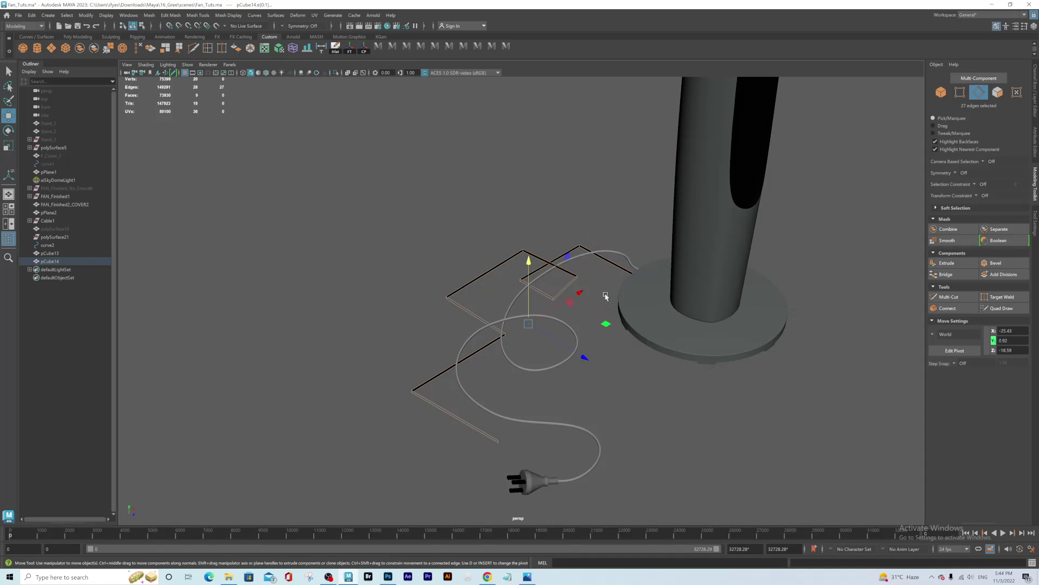
pyautogui.keyDown('ctrl'); pyautogui.moveTo(621, 242); pyautogui.dragTo(608, 292); pyautogui.keyUp('ctrl')
pyautogui.keyDown('ctrl'); pyautogui.click(467, 423); pyautogui.keyUp('ctrl')
pyautogui.keyDown('ctrl'); pyautogui.moveTo(508, 431); pyautogui.dragTo(507, 432); pyautogui.keyUp('ctrl')
pyautogui.keyDown('ctrl'); pyautogui.moveTo(572, 297); pyautogui.dragTo(572, 297); pyautogui.keyUp('ctrl')
pyautogui.keyDown('ctrl'); pyautogui.moveTo(565, 262); pyautogui.dragTo(560, 275); pyautogui.keyUp('ctrl')
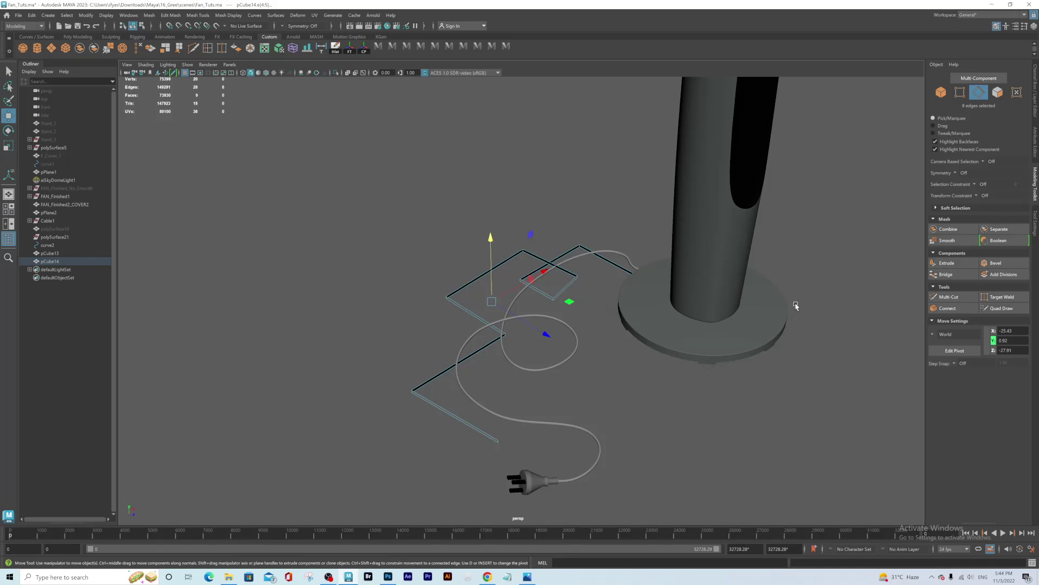
pyautogui.click(996, 263)
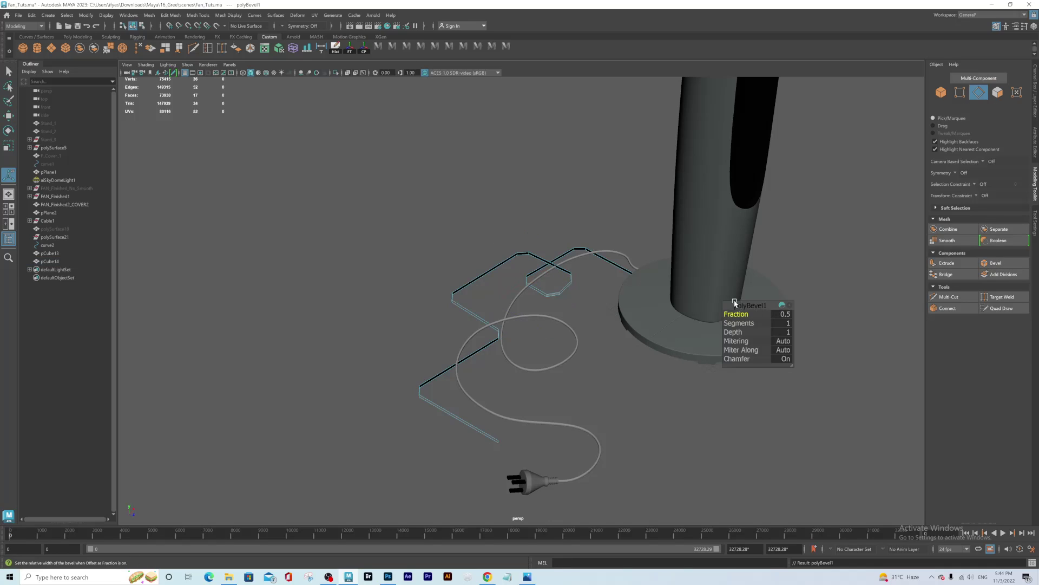
pyautogui.moveTo(737, 315)
pyautogui.mouseDown()
pyautogui.moveTo(758, 314)
pyautogui.moveTo(748, 323)
pyautogui.mouseUp()
pyautogui.keyDown('alt'); pyautogui.moveTo(519, 339); pyautogui.dragTo(568, 322); pyautogui.keyUp('alt')
pyautogui.hotkey('ctrl', 'z')
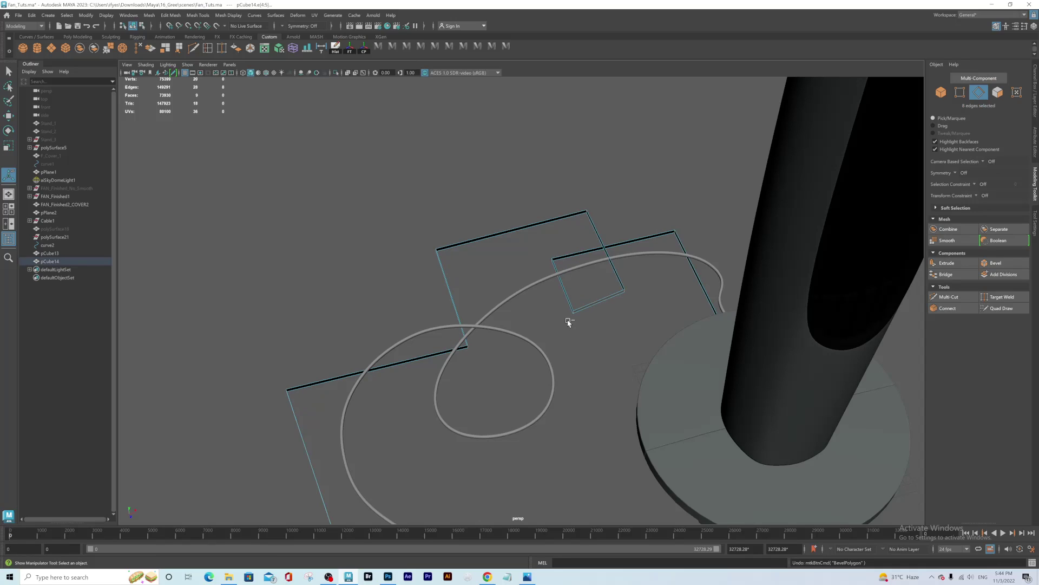
# - Bevel the three corner edges of the strip's small loop with fraction 1 and 7 segments
pyautogui.moveTo(543, 250); pyautogui.dragTo(616, 307)
pyautogui.keyDown('shift'); pyautogui.moveTo(543, 247); pyautogui.dragTo(636, 341); pyautogui.keyUp('shift')
pyautogui.keyDown('ctrl'); pyautogui.moveTo(615, 229); pyautogui.dragTo(637, 265); pyautogui.keyUp('ctrl')
pyautogui.click(994, 263)
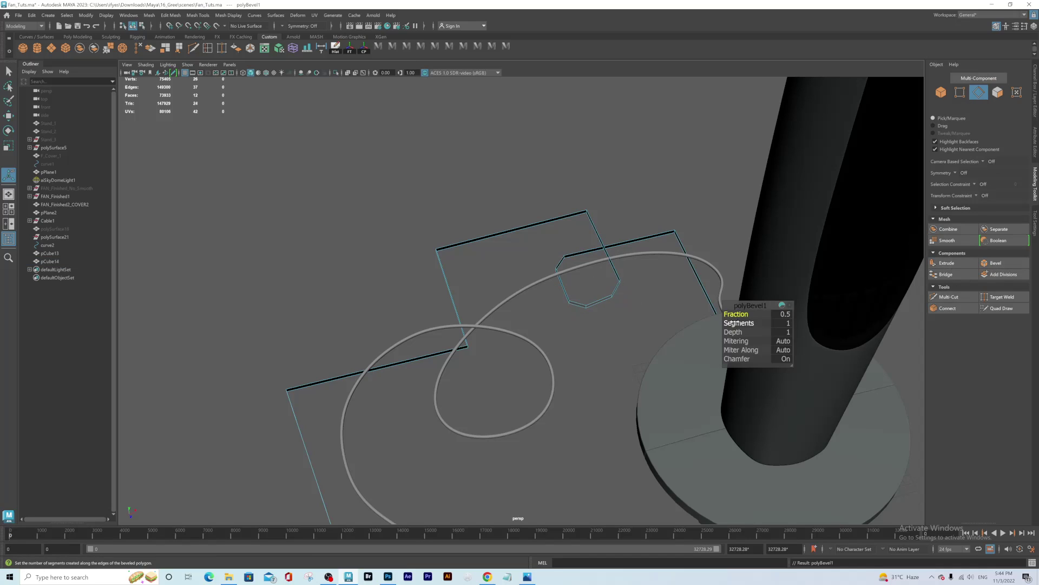
pyautogui.moveTo(733, 314)
pyautogui.mouseDown()
pyautogui.moveTo(748, 315)
pyautogui.moveTo(742, 323)
pyautogui.mouseUp()
pyautogui.moveTo(744, 323); pyautogui.dragTo(615, 308, button='middle')
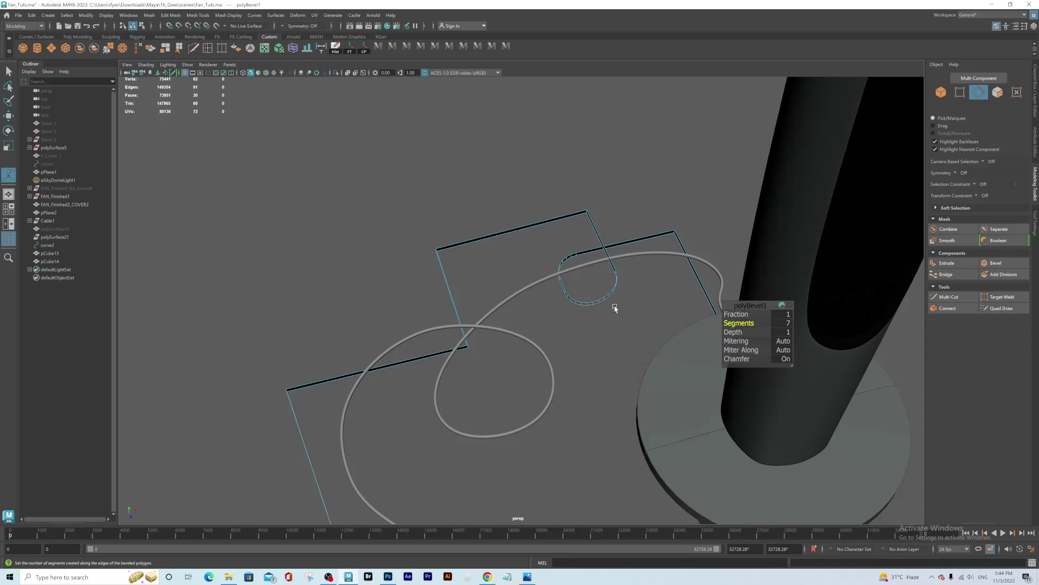
# - Bevel the raised corner edge beyond the small loop with fraction 0.8 and 6 segments
pyautogui.keyDown('alt'); pyautogui.moveTo(593, 321); pyautogui.dragTo(541, 286); pyautogui.keyUp('alt')
pyautogui.moveTo(546, 238); pyautogui.dragTo(571, 264)
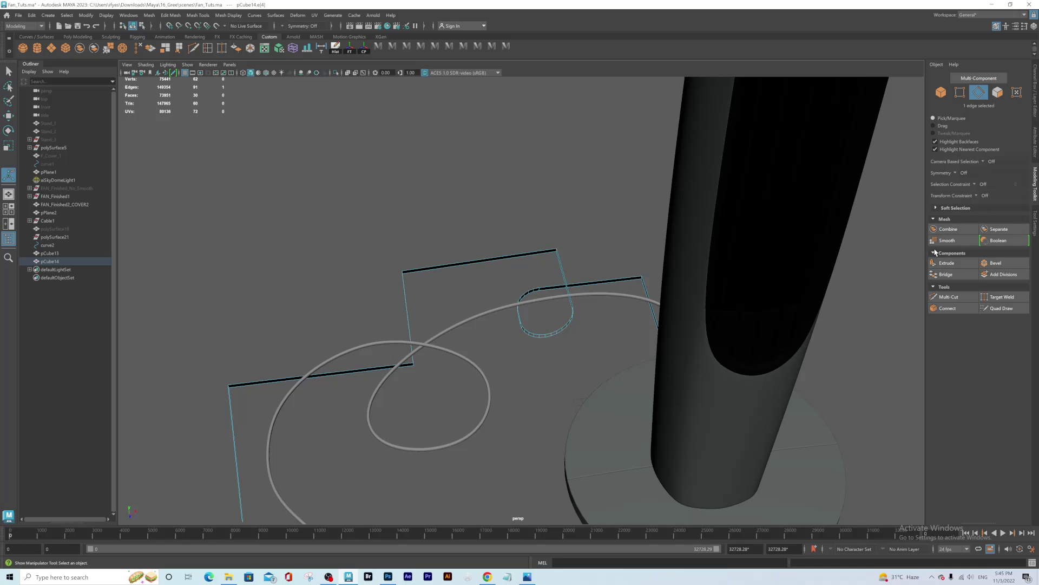
pyautogui.click(996, 263)
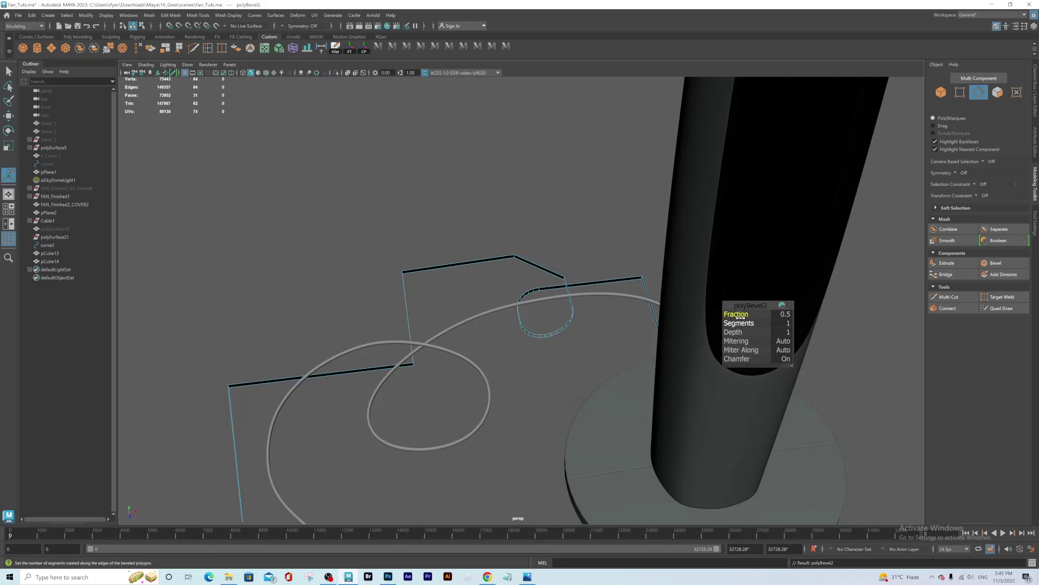
pyautogui.moveTo(736, 314); pyautogui.dragTo(756, 323)
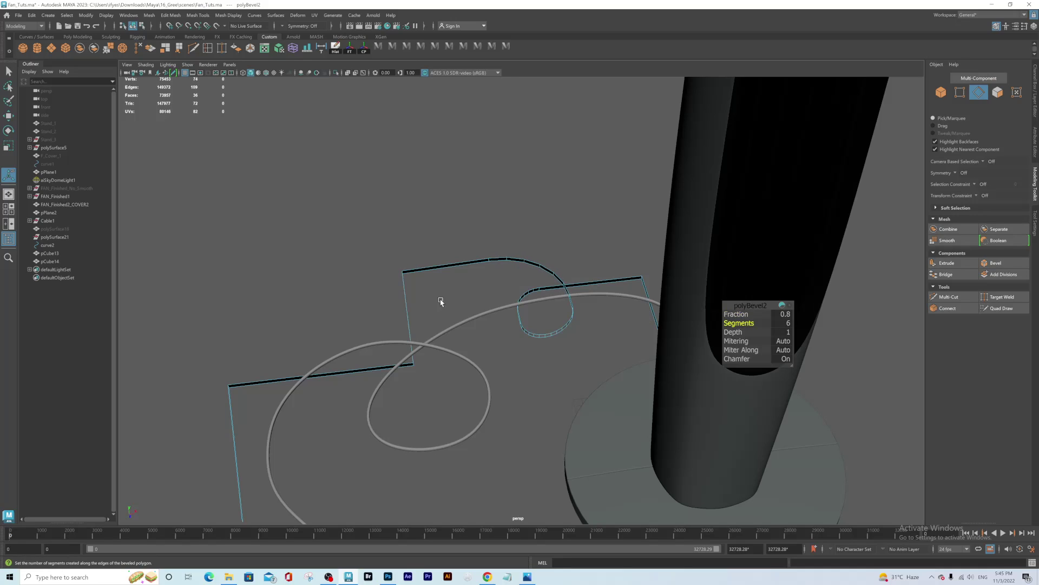
# - Bevel the remaining three corner edges on the plug side of the strip with fraction 1 and 12 segments
pyautogui.press('t')
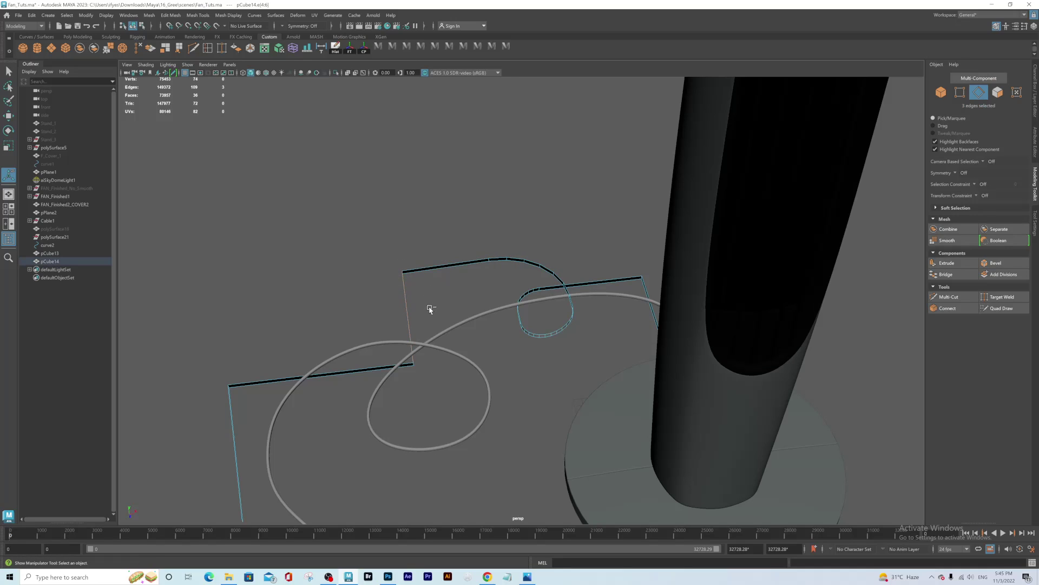
pyautogui.moveTo(187, 242); pyautogui.dragTo(431, 409)
pyautogui.keyDown('ctrl'); pyautogui.moveTo(432, 254); pyautogui.dragTo(447, 302); pyautogui.keyUp('ctrl')
pyautogui.keyDown('ctrl'); pyautogui.moveTo(431, 315); pyautogui.dragTo(280, 424); pyautogui.keyUp('ctrl')
pyautogui.click(994, 263)
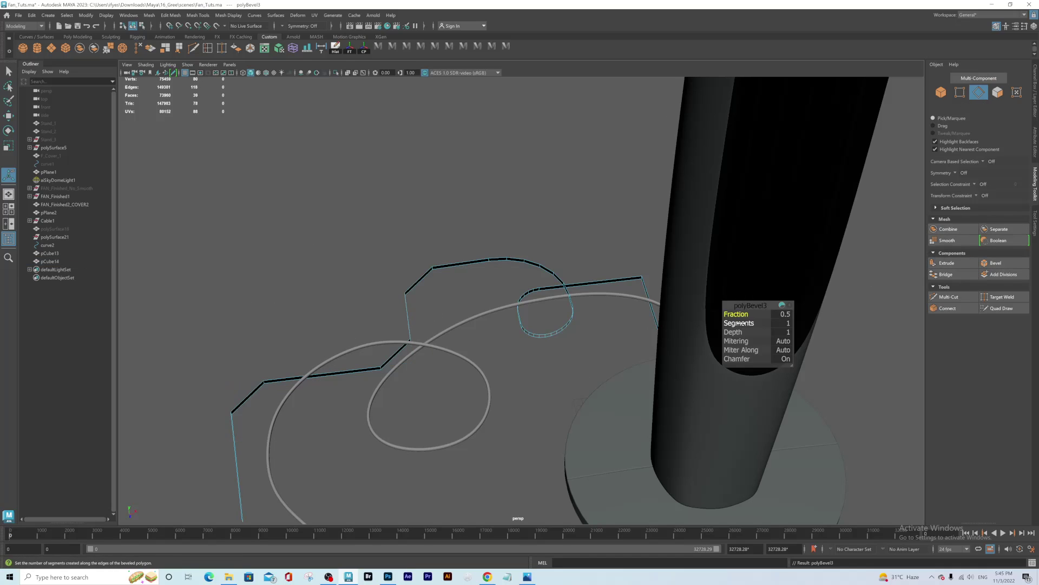
pyautogui.moveTo(734, 314); pyautogui.dragTo(753, 322)
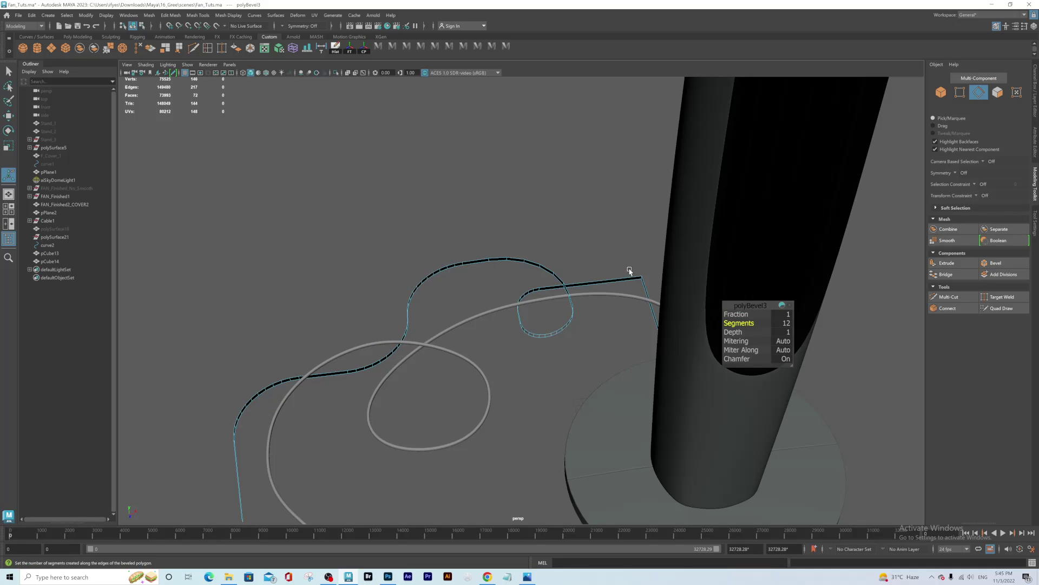
# - Bevel the corner edge nearest the fan base with fraction 1 and 10 segments, and return to object selection
pyautogui.click(652, 296)
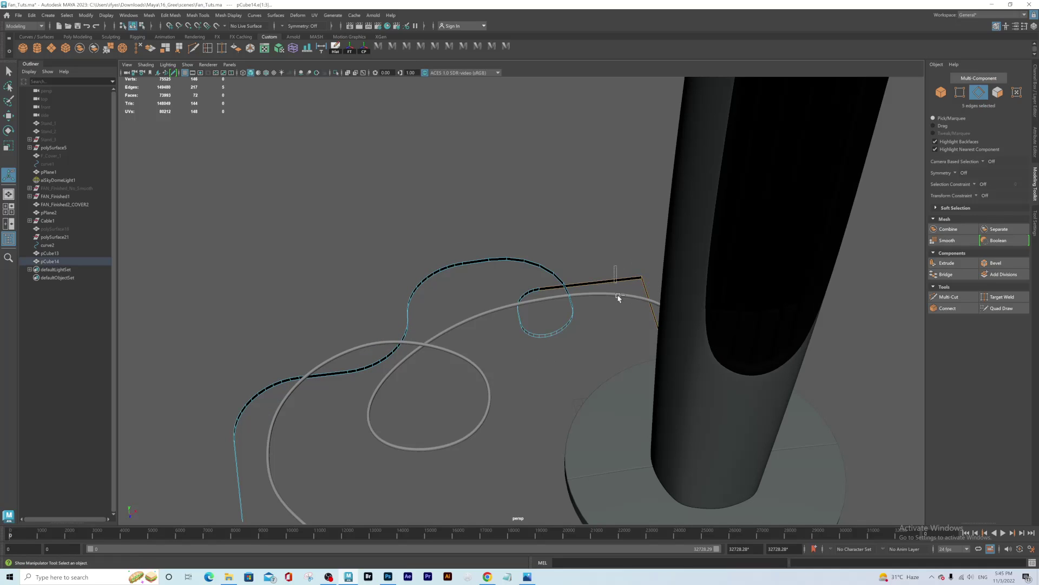
pyautogui.click(995, 262)
pyautogui.moveTo(742, 318); pyautogui.dragTo(760, 324)
pyautogui.keyDown('alt'); pyautogui.moveTo(562, 391); pyautogui.dragTo(449, 340, button='right'); pyautogui.keyUp('alt')
pyautogui.keyDown('alt'); pyautogui.moveTo(449, 340); pyautogui.dragTo(498, 303); pyautogui.keyUp('alt')
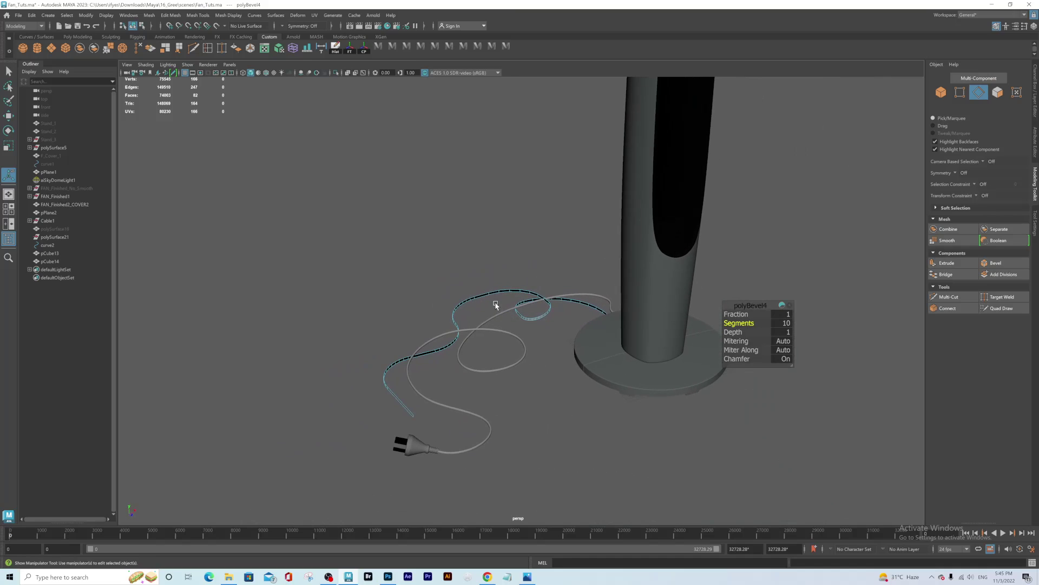
pyautogui.moveTo(522, 279); pyautogui.dragTo(467, 368, button='right')
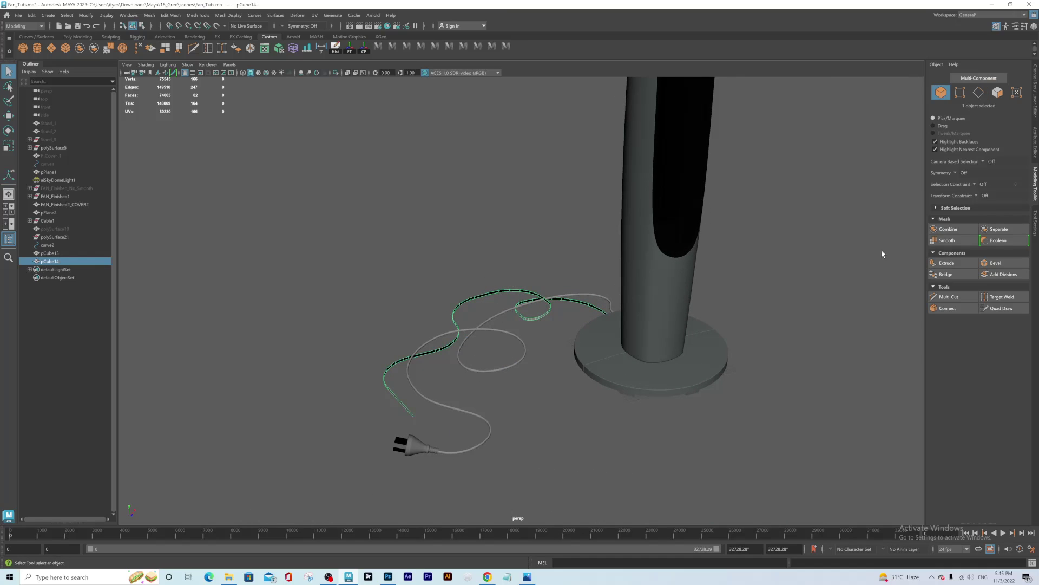
# - Extrude all faces of the bevelled strip with a thickness of 0.5 to give the cable a solid body
pyautogui.click(946, 264)
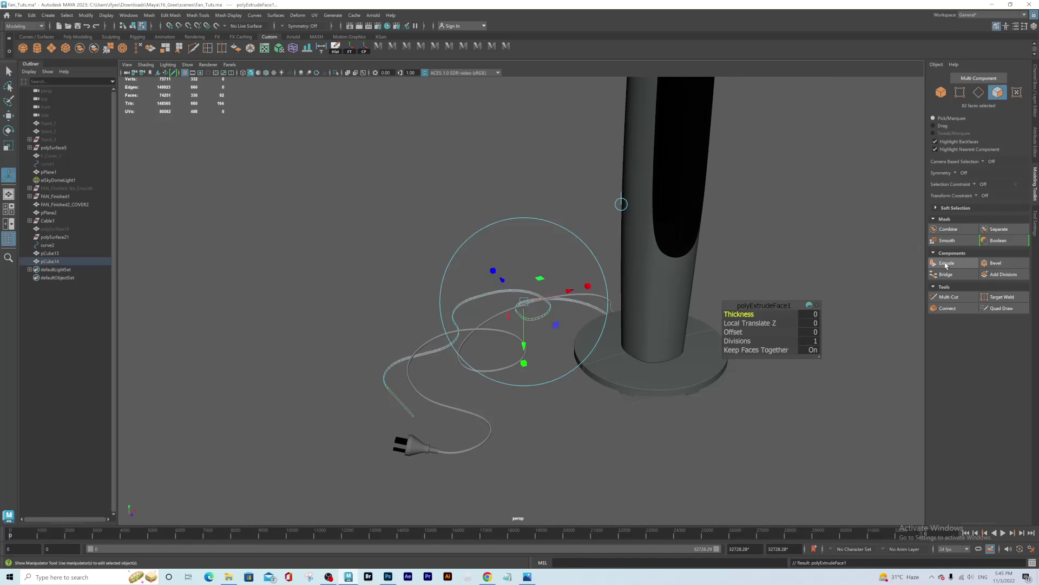
pyautogui.moveTo(740, 314); pyautogui.dragTo(769, 314)
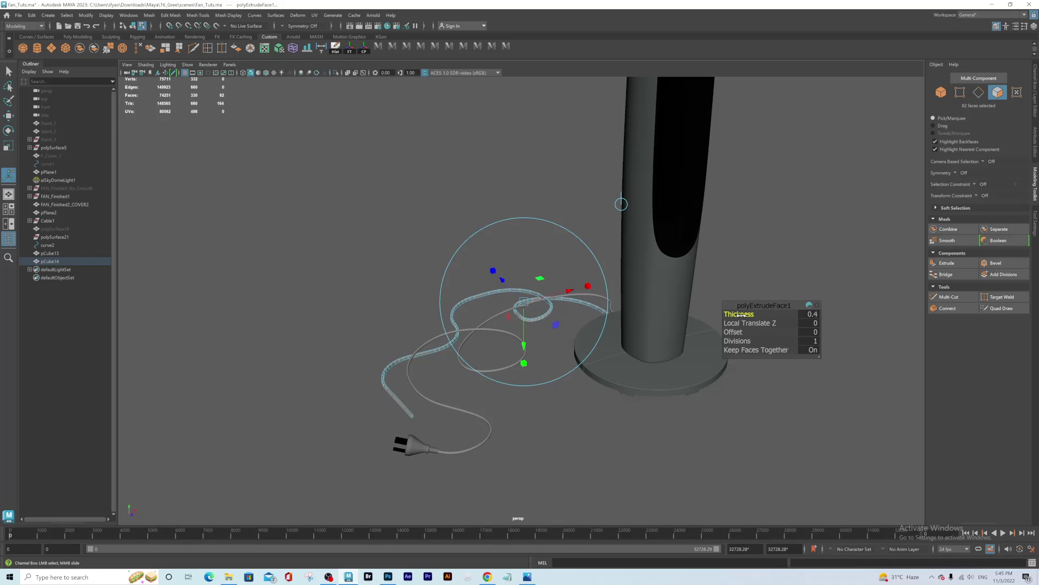
pyautogui.click(811, 315)
pyautogui.keyDown('alt'); pyautogui.moveTo(479, 370); pyautogui.dragTo(567, 360, button='middle'); pyautogui.keyUp('alt')
pyautogui.keyDown('alt'); pyautogui.moveTo(568, 360); pyautogui.dragTo(513, 357); pyautogui.keyUp('alt')
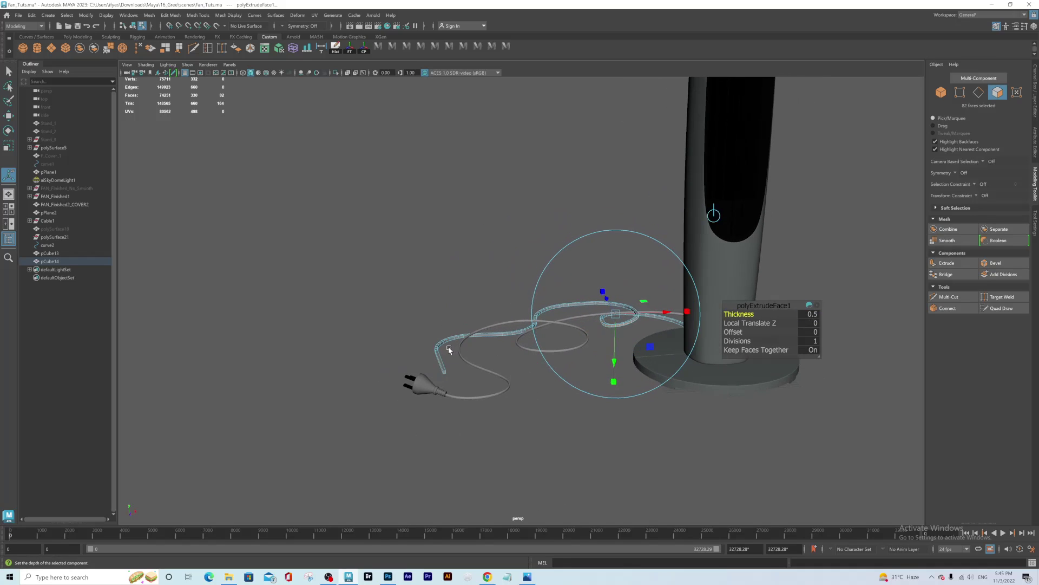
# - Delete the end cap face at the plug end of the extruded strip, and return to object selection with smooth preview on
pyautogui.moveTo(442, 340); pyautogui.dragTo(473, 322, button='right')
pyautogui.moveTo(442, 362); pyautogui.dragTo(445, 370, button='right')
pyautogui.moveTo(439, 365)
pyautogui.mouseDown()
pyautogui.moveTo(452, 376)
pyautogui.moveTo(447, 363)
pyautogui.mouseUp()
pyautogui.press('Delete')
pyautogui.keyDown('alt'); pyautogui.moveTo(656, 376); pyautogui.dragTo(653, 275); pyautogui.keyUp('alt')
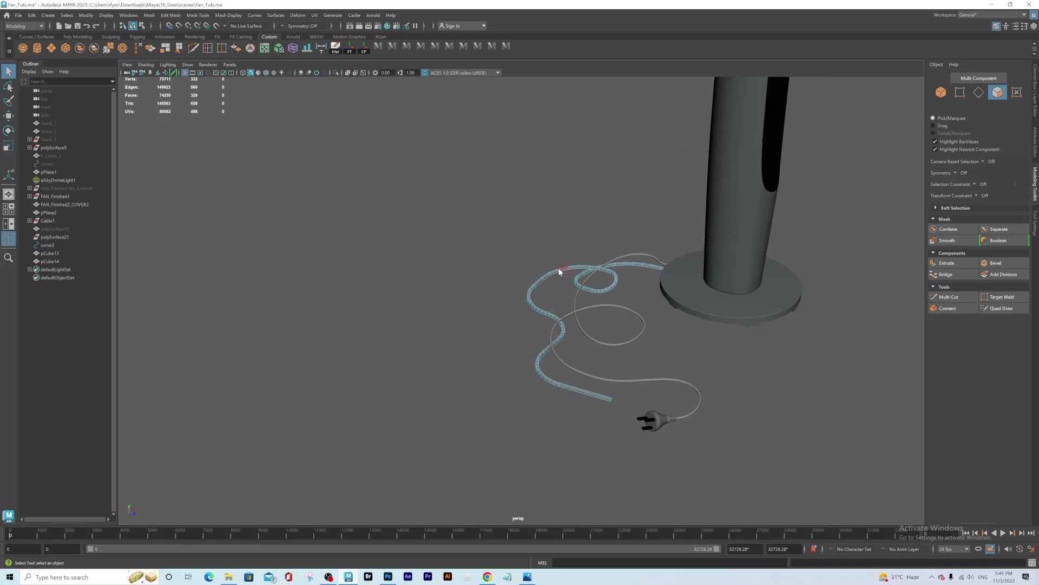
pyautogui.press('F8')
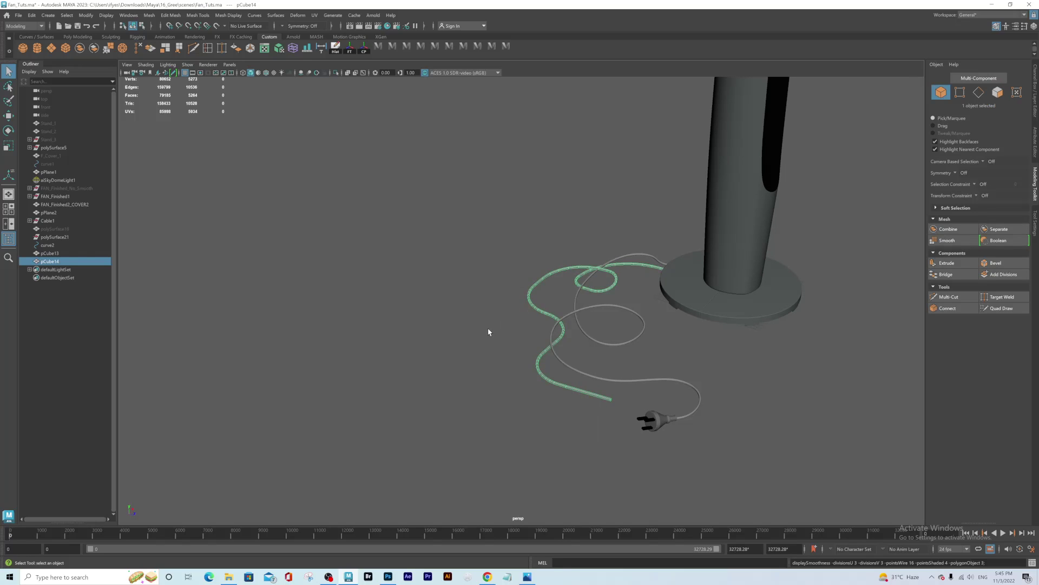
# - Delete the alternative cable made from the extruded strip
pyautogui.click(720, 371)
pyautogui.keyDown('alt'); pyautogui.moveTo(719, 371); pyautogui.dragTo(524, 374); pyautogui.keyUp('alt')
pyautogui.click(448, 378)
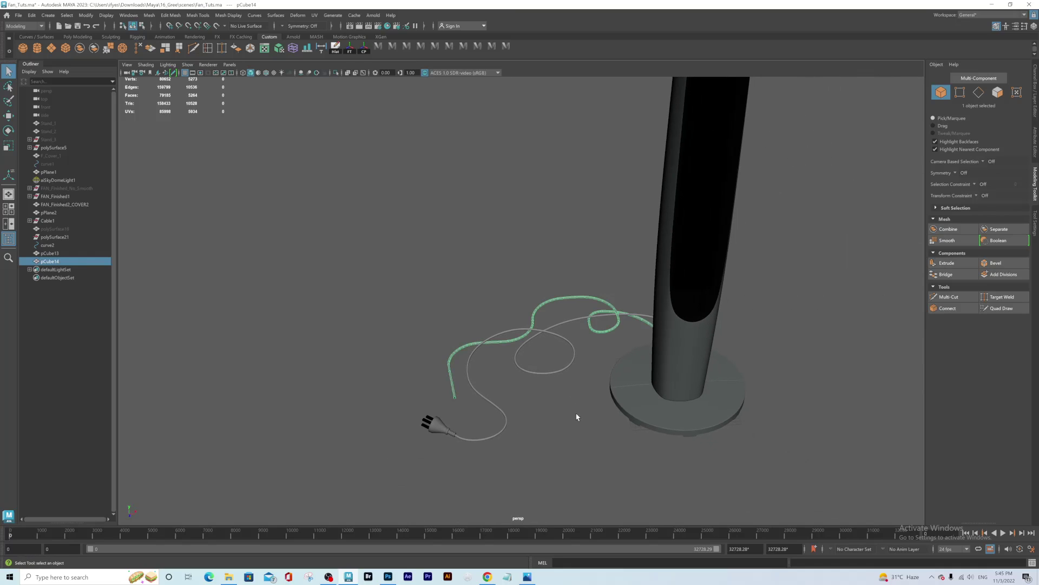
pyautogui.press('Delete')
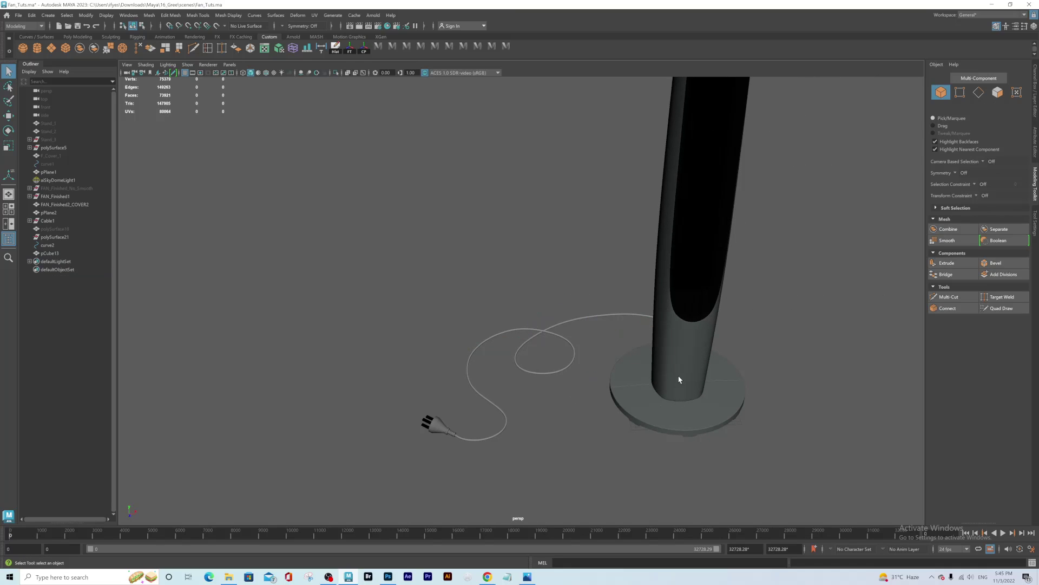
pyautogui.keyDown('alt'); pyautogui.moveTo(679, 379); pyautogui.dragTo(571, 392, button='middle'); pyautogui.keyUp('alt')
pyautogui.keyDown('alt'); pyautogui.moveTo(571, 391); pyautogui.dragTo(537, 356); pyautogui.keyUp('alt')
pyautogui.keyDown('alt'); pyautogui.moveTo(537, 356); pyautogui.dragTo(494, 337, button='middle'); pyautogui.keyUp('alt')
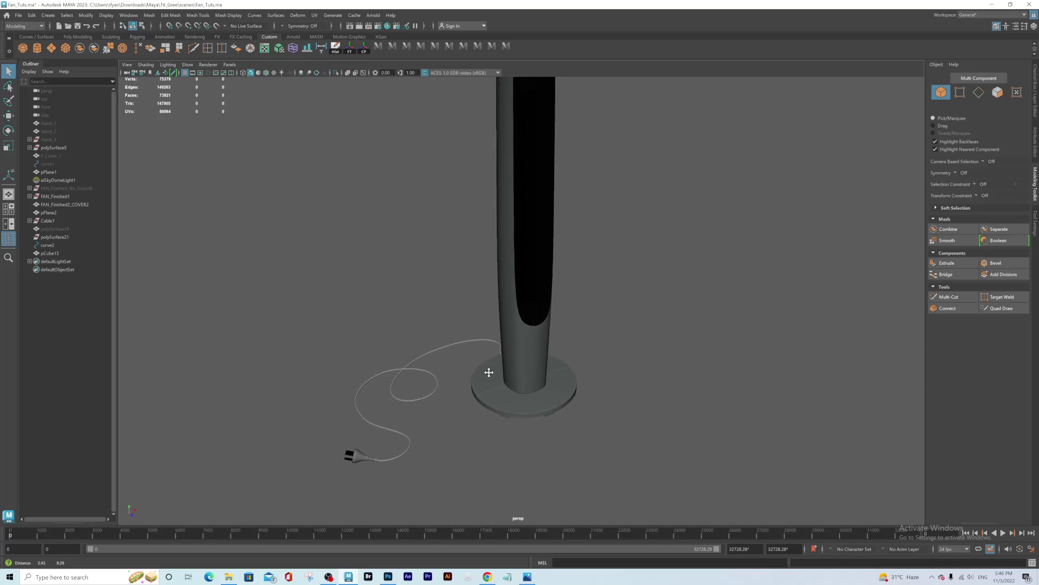
pyautogui.keyDown('alt'); pyautogui.moveTo(489, 373); pyautogui.dragTo(489, 379, button='middle'); pyautogui.keyUp('alt')
pyautogui.scroll(-2, 486, 374)
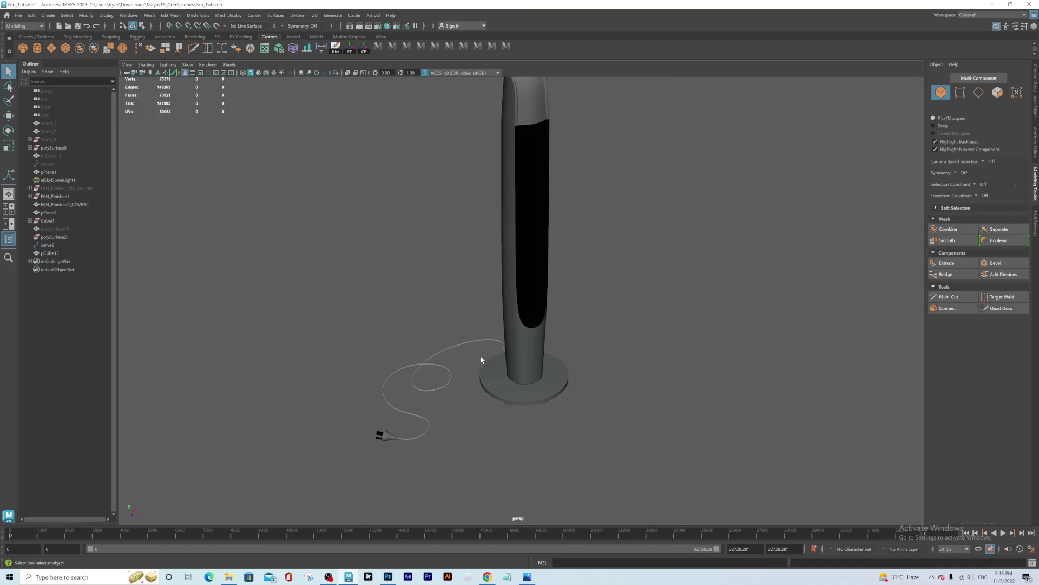